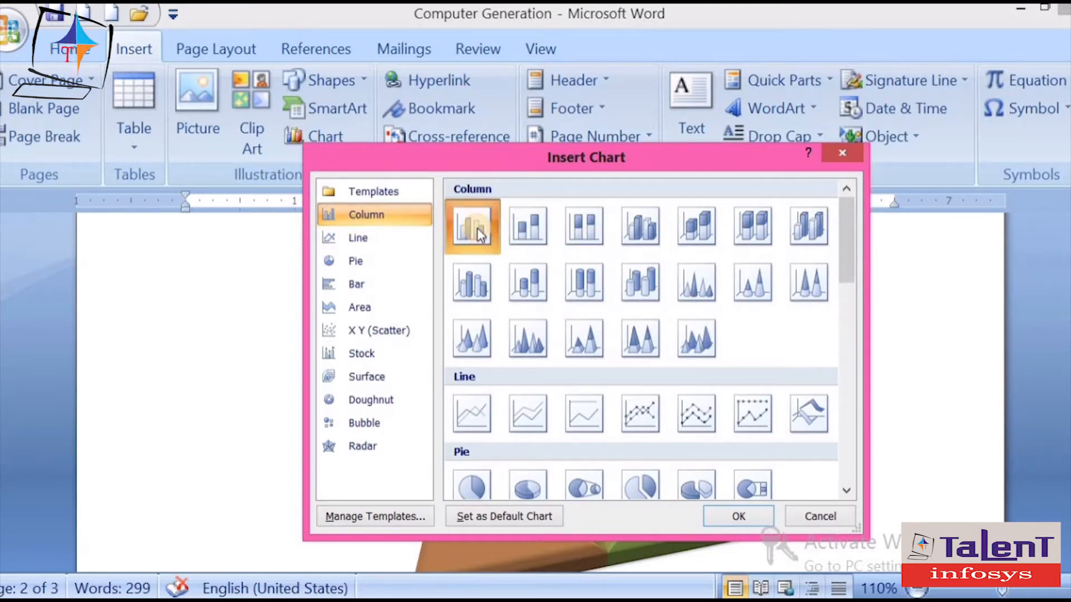
# - Insert a clustered column chart and rename its four categories MALAYALAM, ENGLISH, HINDI and MATHS in the chart data
pyautogui.click(734, 510)
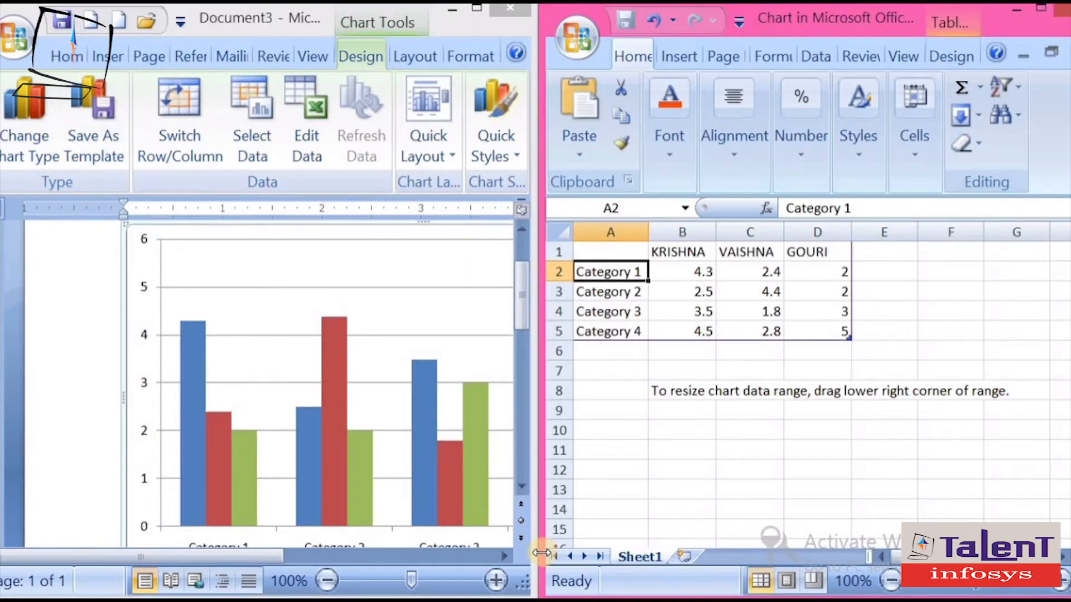
pyautogui.write('MAL')
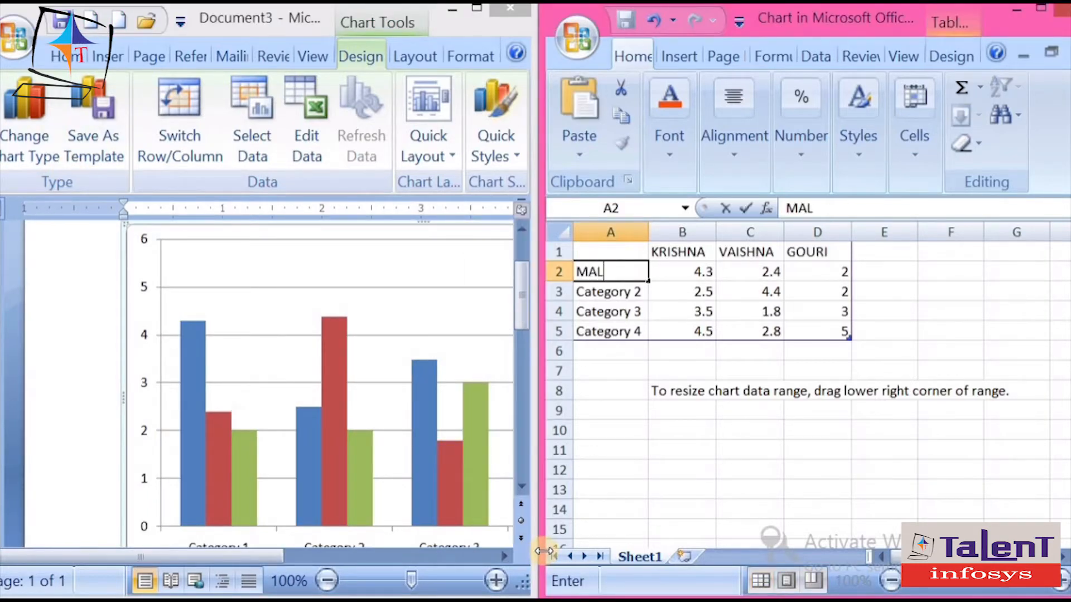
pyautogui.write('AYALAM')
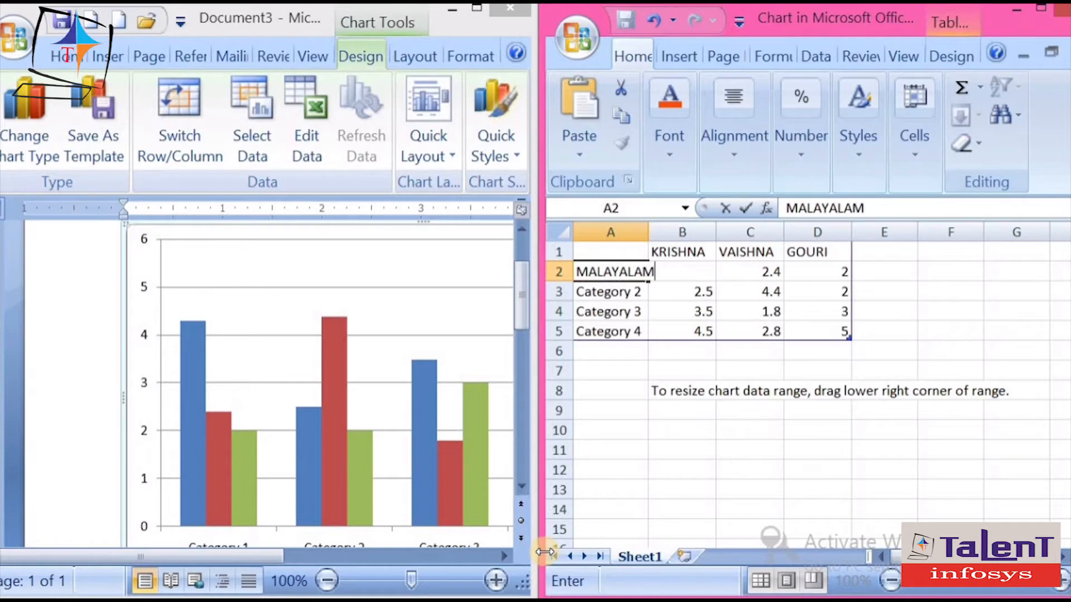
pyautogui.press('Return')
pyautogui.write('E')
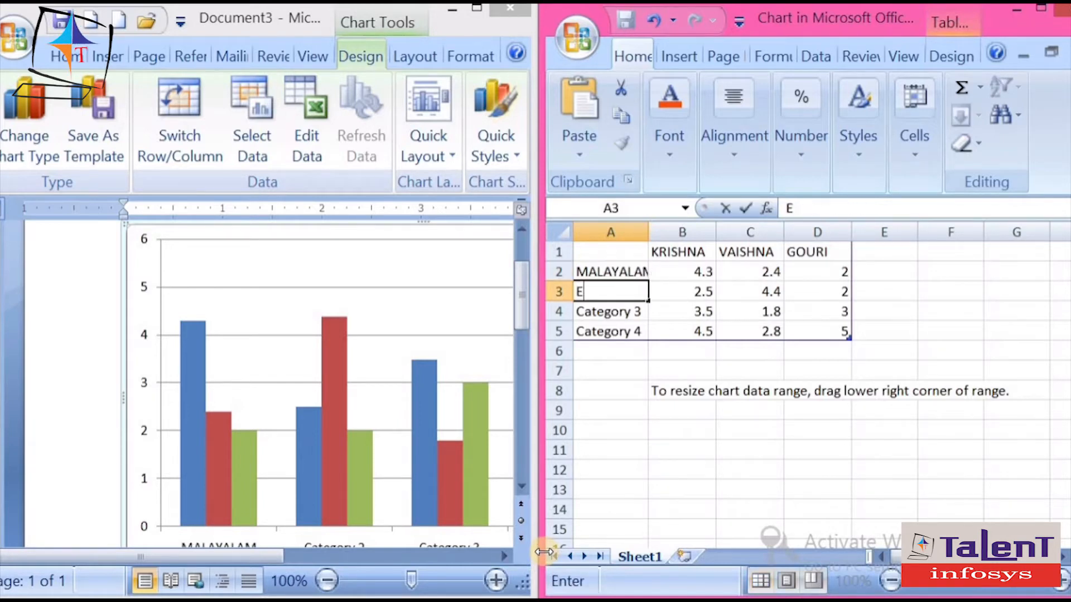
pyautogui.write('NGLISH')
pyautogui.press('Return')
pyautogui.write('HINDI')
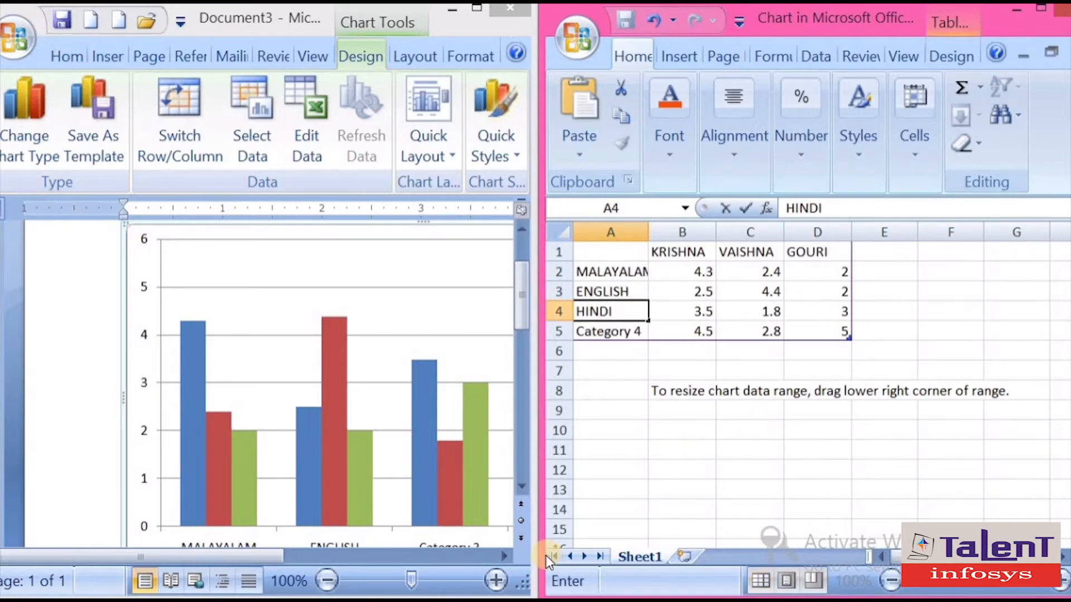
pyautogui.press('Return')
pyautogui.write('MATHS')
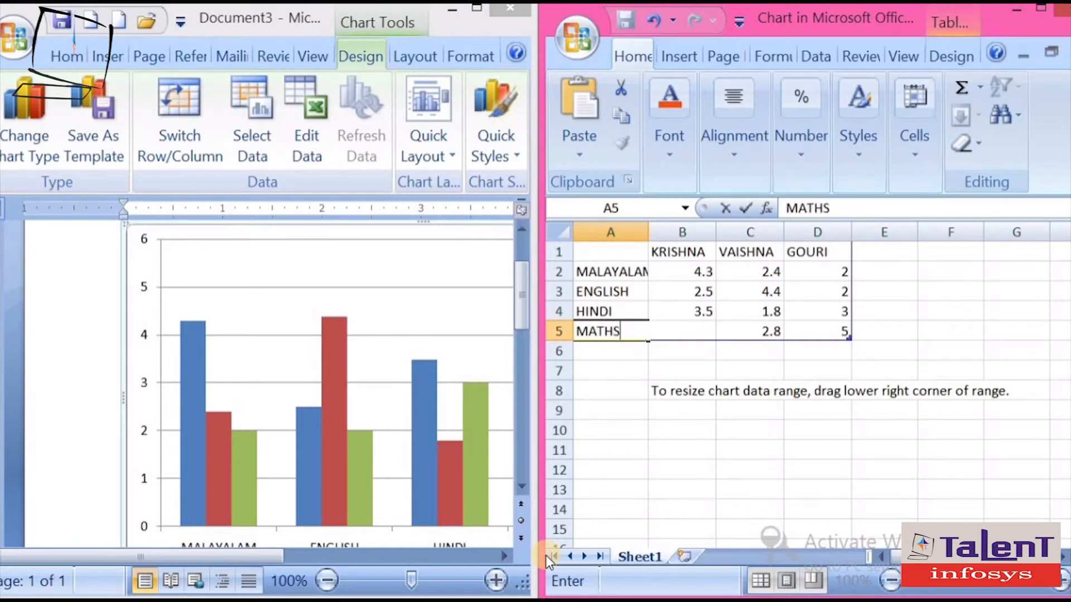
pyautogui.press('Tab')
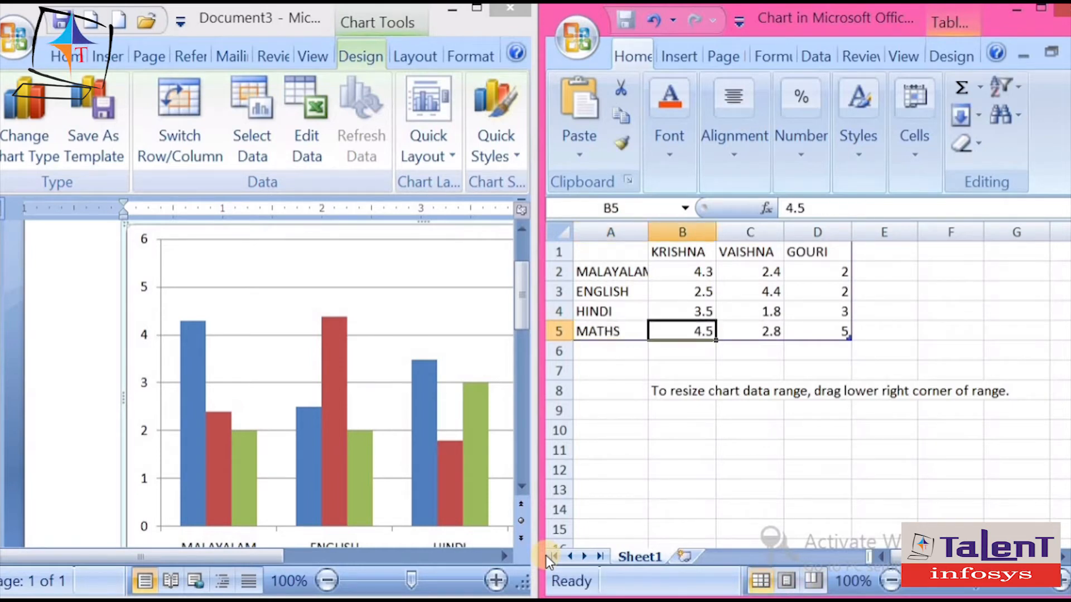
# - Fill the MALAYALAM row of the chart data (B2:D2) with 45, 48 and 49
pyautogui.press('Up')
pyautogui.press('Up')
pyautogui.press('Up')
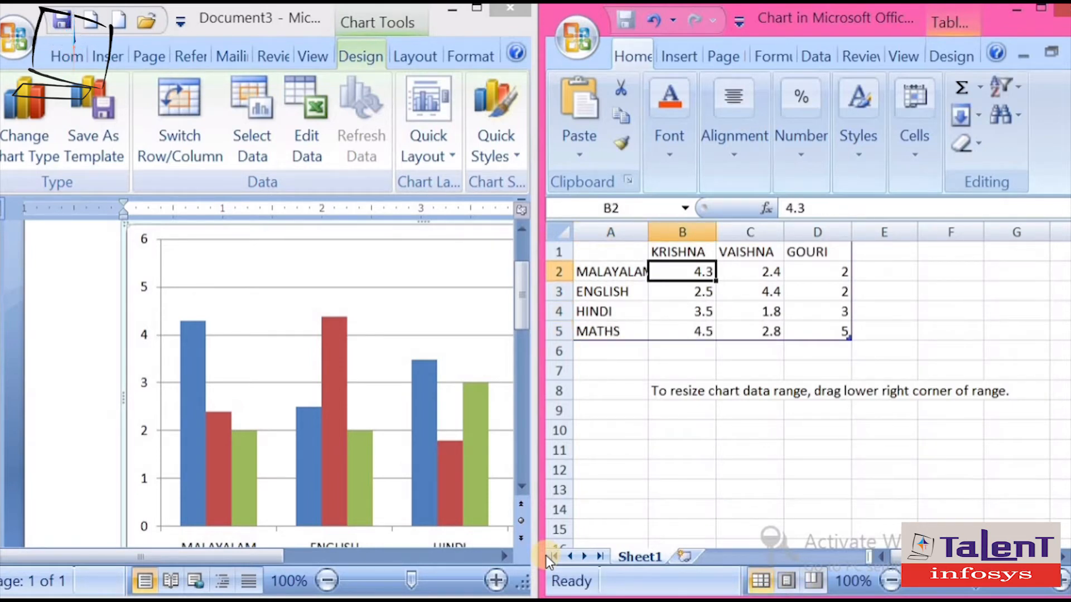
pyautogui.write('45')
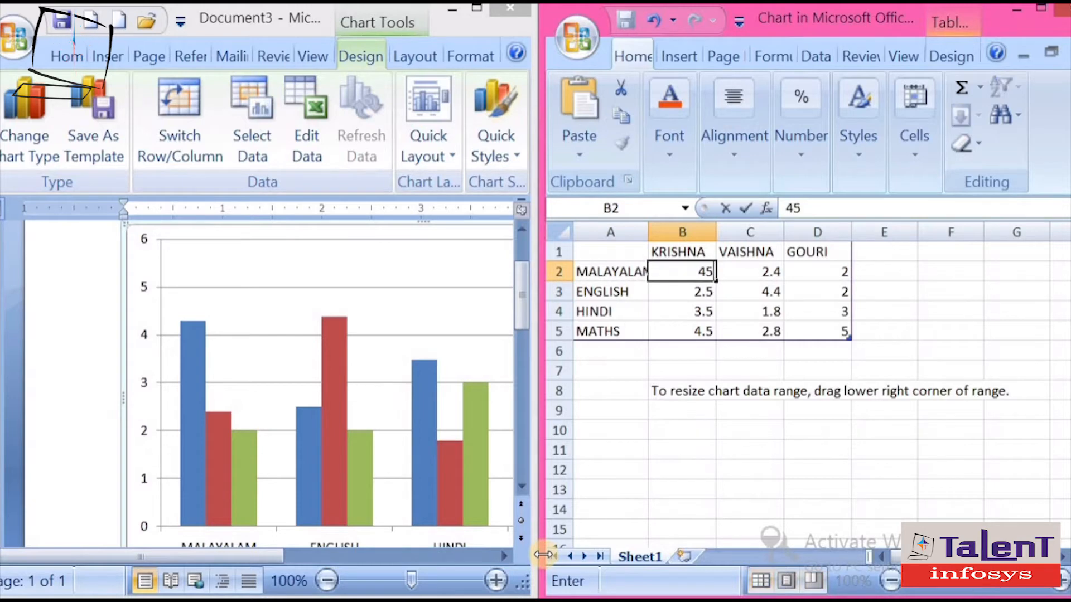
pyautogui.press('Tab')
pyautogui.write('48')
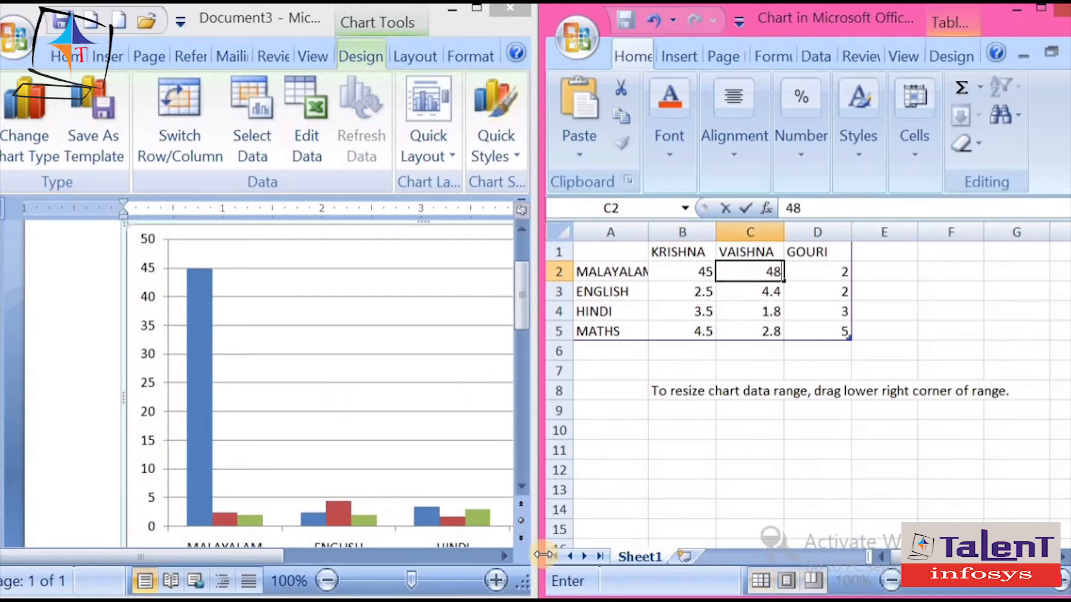
pyautogui.press('Tab')
pyautogui.write('4')
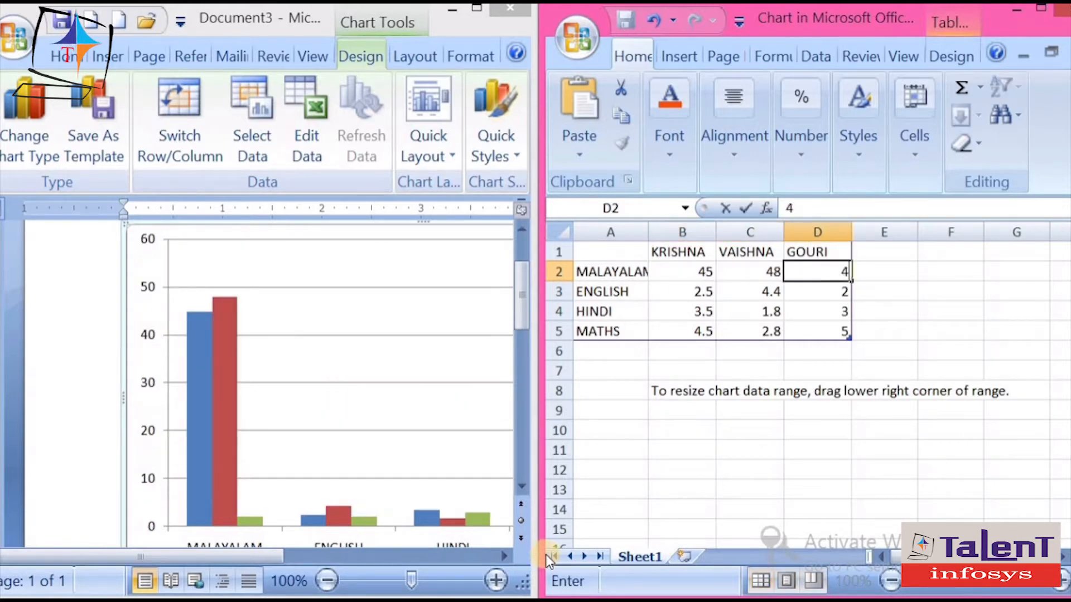
pyautogui.press('Return')
# - Fill the ENGLISH row of the chart data (B3:D3) with 44, 47 and 40
pyautogui.press('Left')
pyautogui.press('Left')
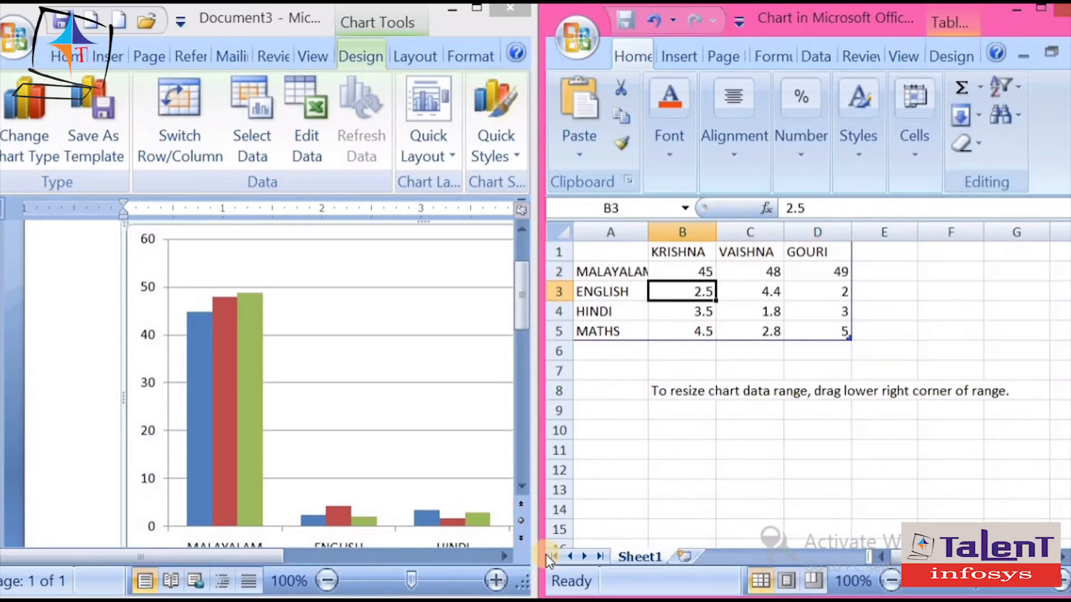
pyautogui.write('44')
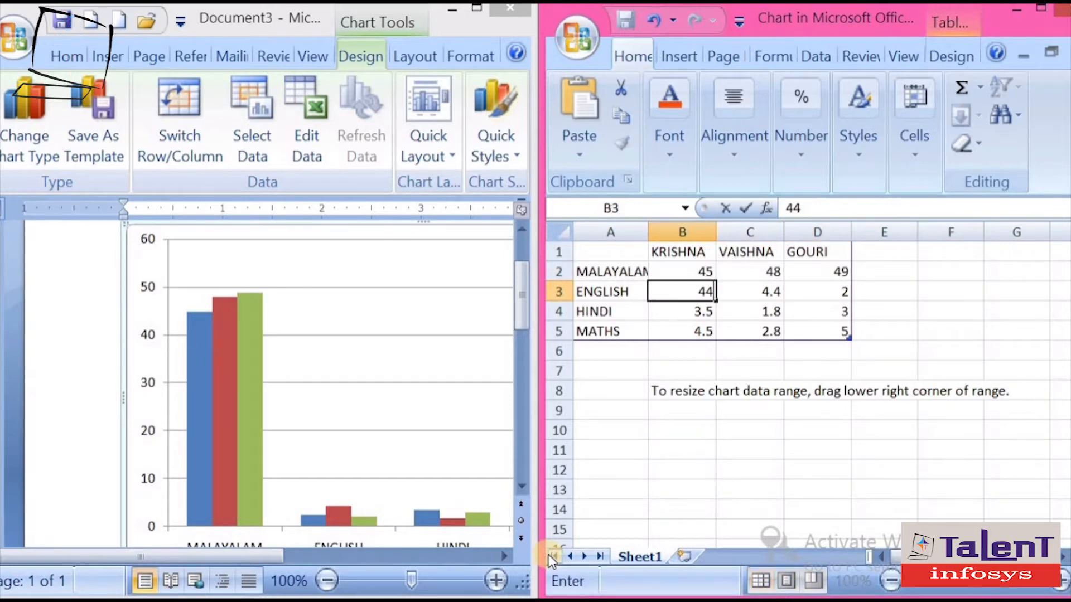
pyautogui.press('Tab')
pyautogui.write('47')
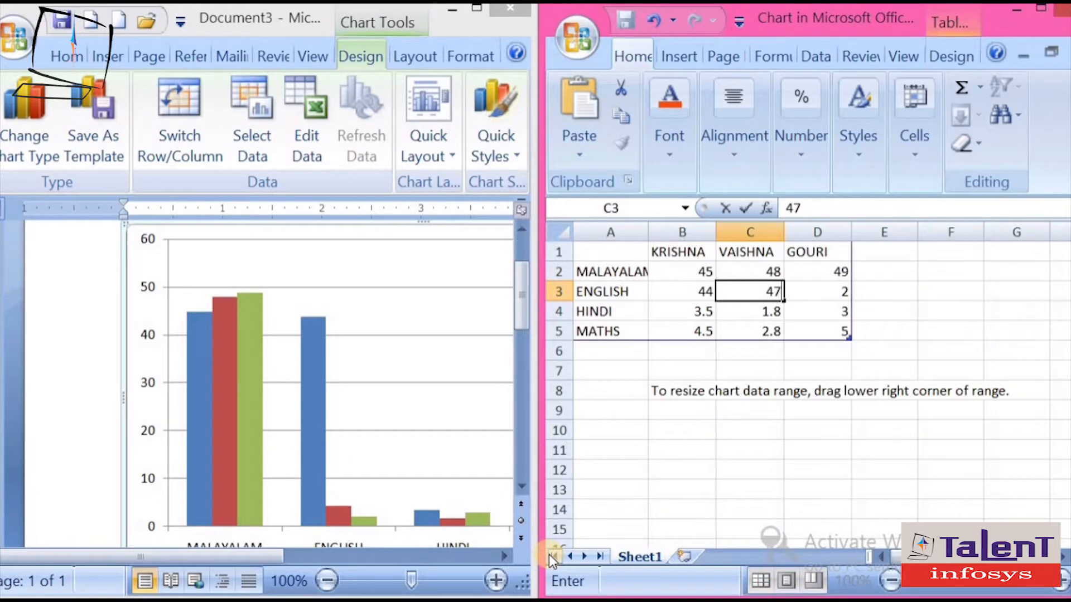
pyautogui.press('Tab')
pyautogui.write('40')
pyautogui.press('Return')
# - Fill the HINDI row with 38, 30 and 47, and the MATHS row with 41, 48 and 44
pyautogui.write('38')
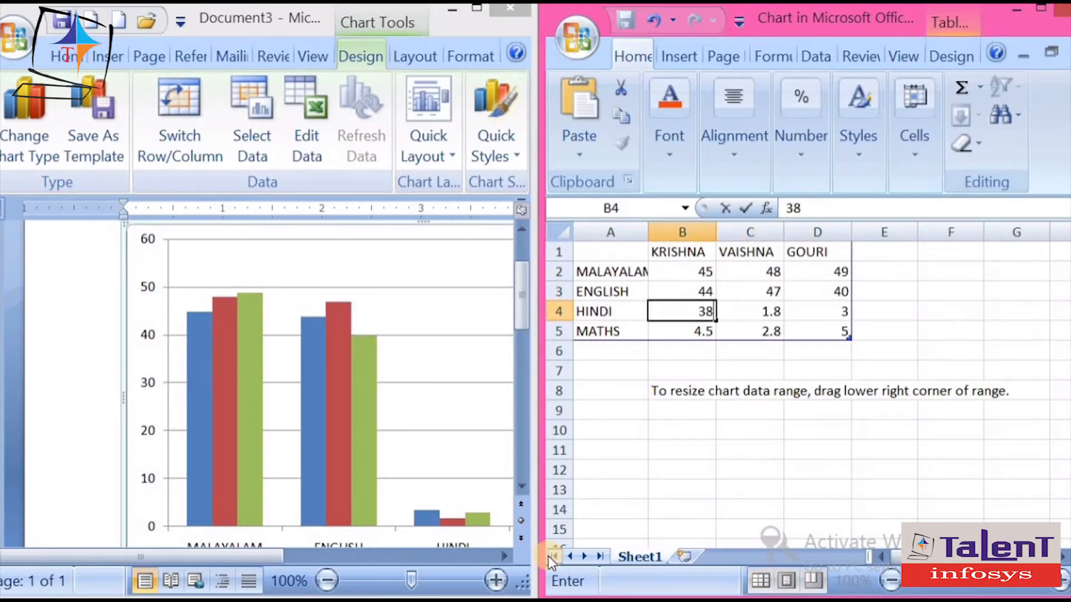
pyautogui.press('Tab')
pyautogui.write('30')
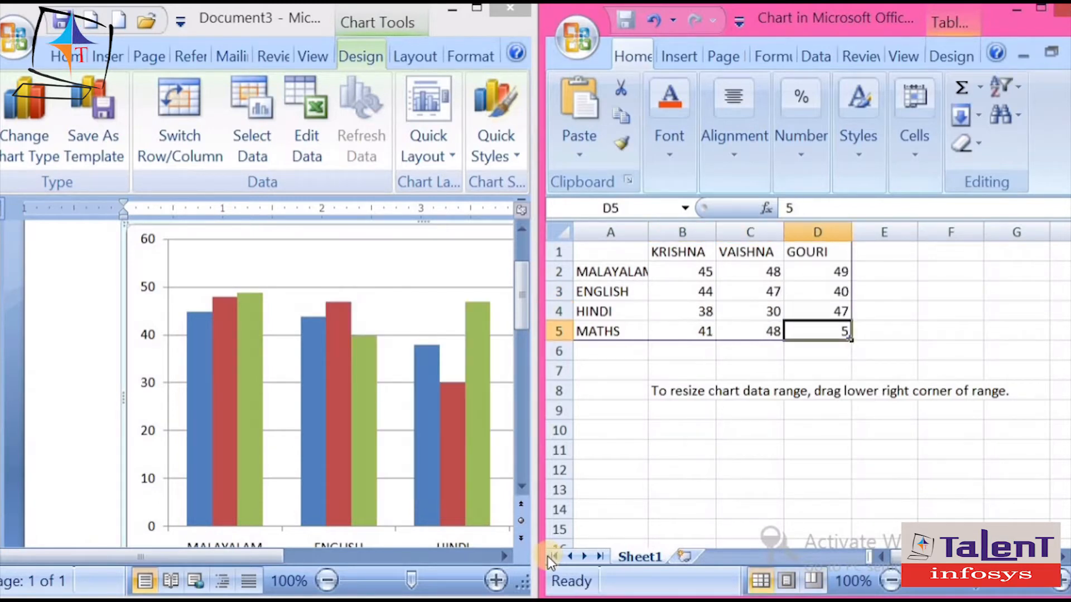
pyautogui.write('44')
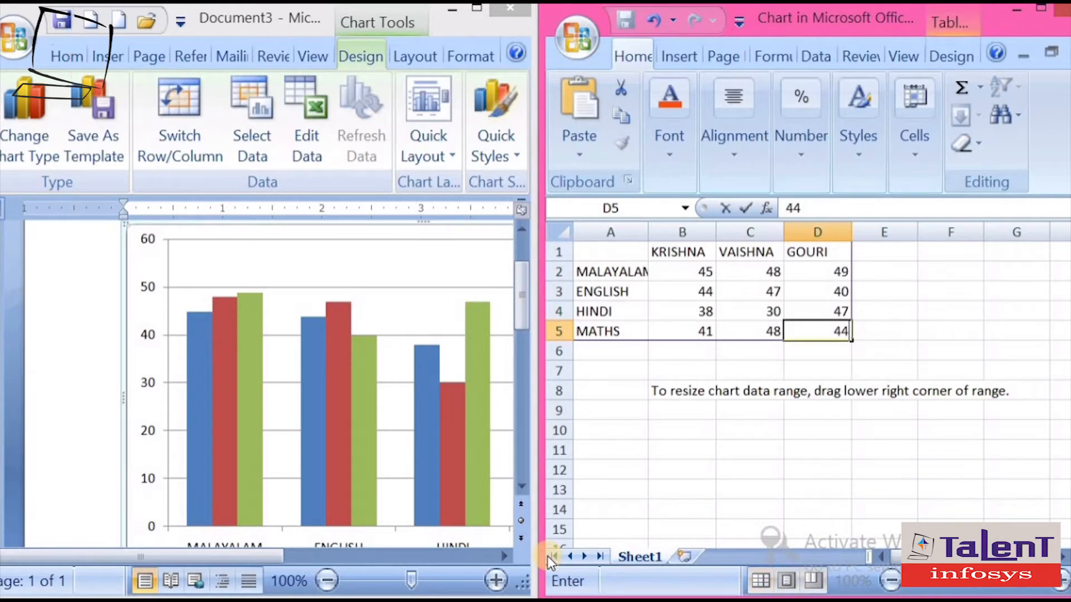
pyautogui.press('Return')
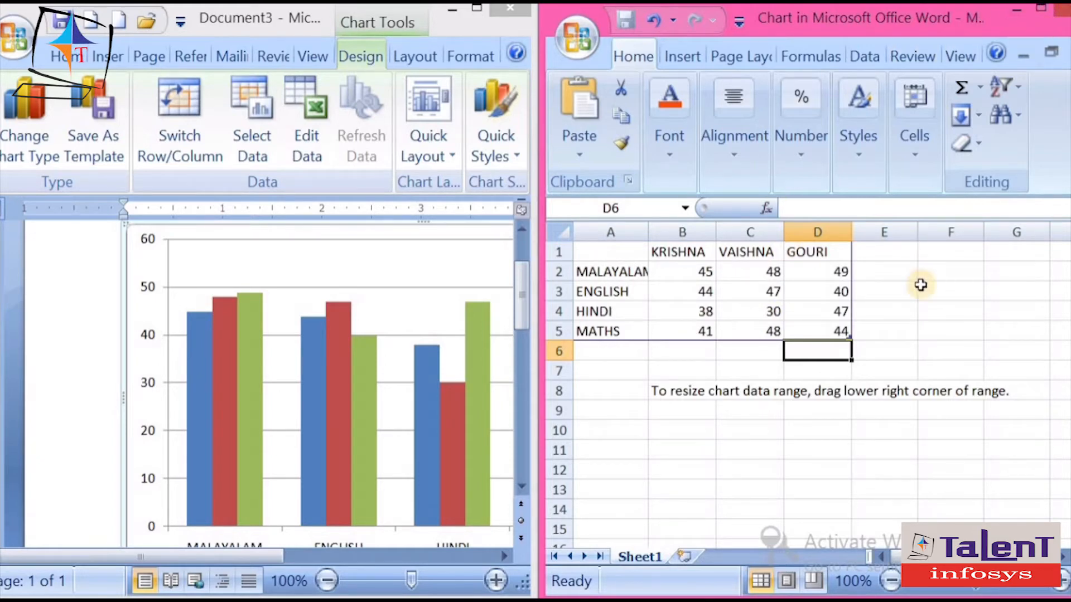
# - Close the chart data worksheet and inspect the values of the MALAYALAM columns in the chart
pyautogui.click(1062, 8)
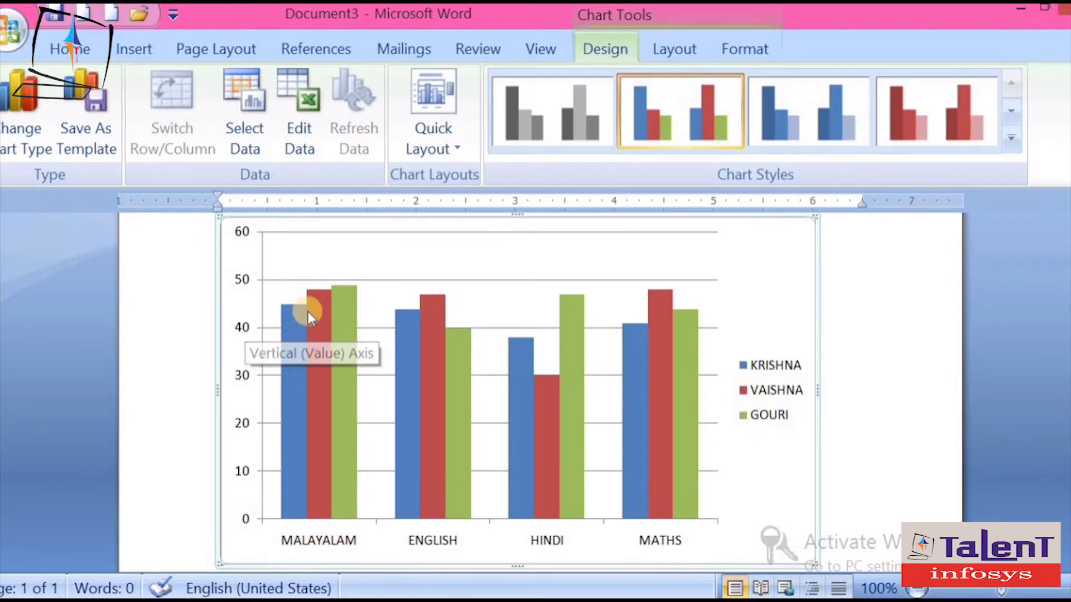
pyautogui.moveTo(293, 308)
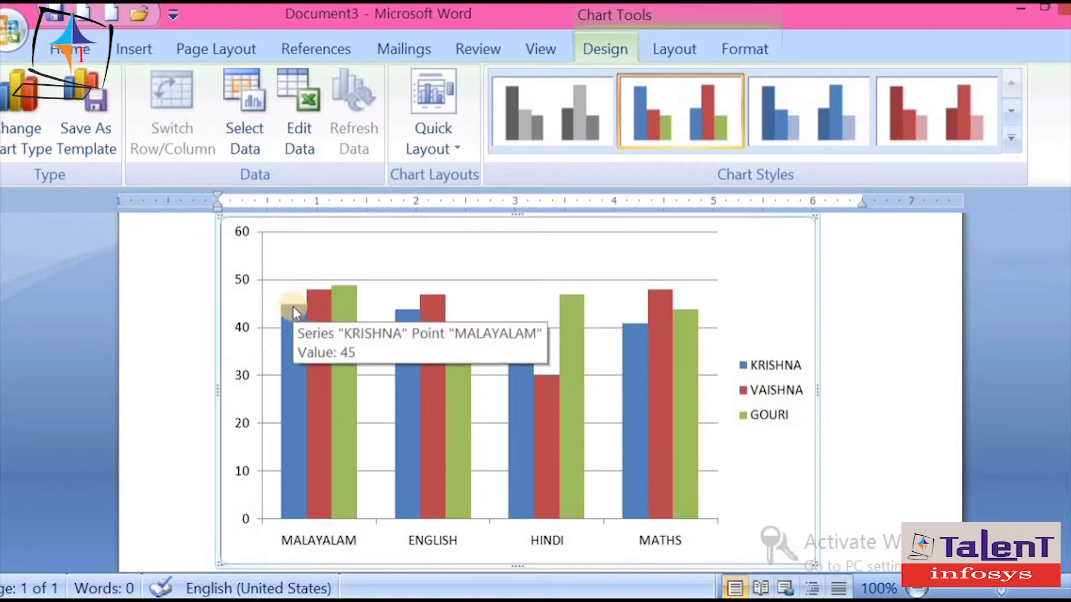
pyautogui.moveTo(321, 289)
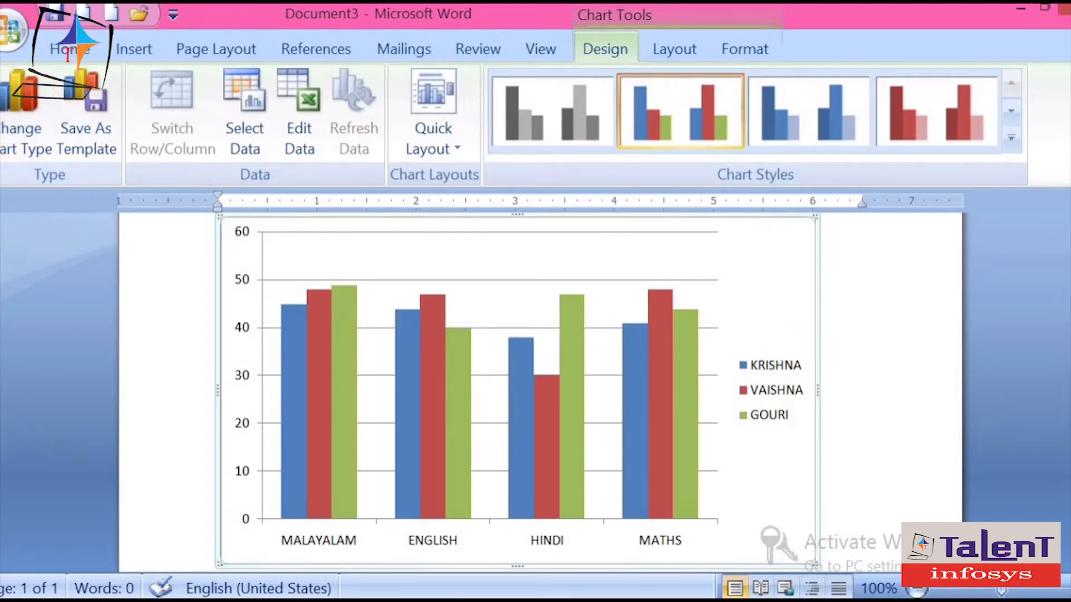
# - Apply the purple chart style with the black background to the column chart and deselect the chart
pyautogui.click(1011, 138)
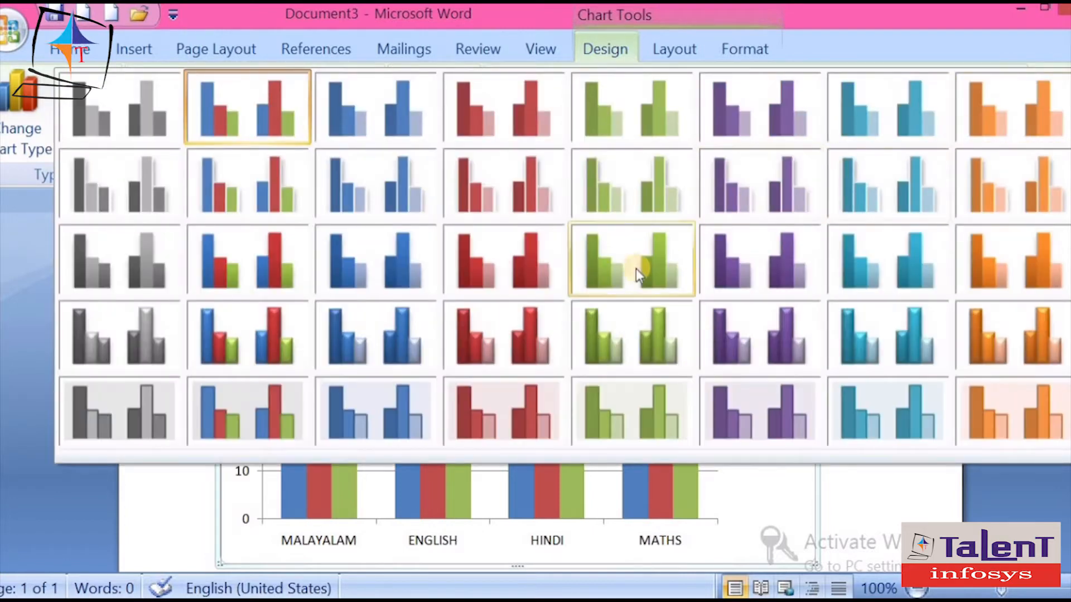
pyautogui.click(620, 48)
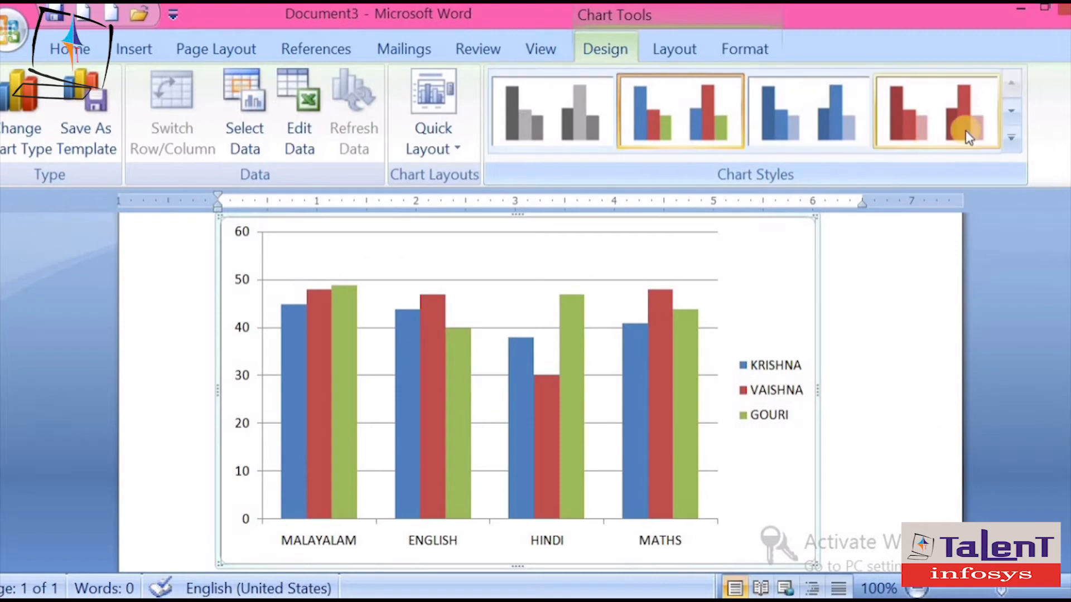
pyautogui.click(1013, 141)
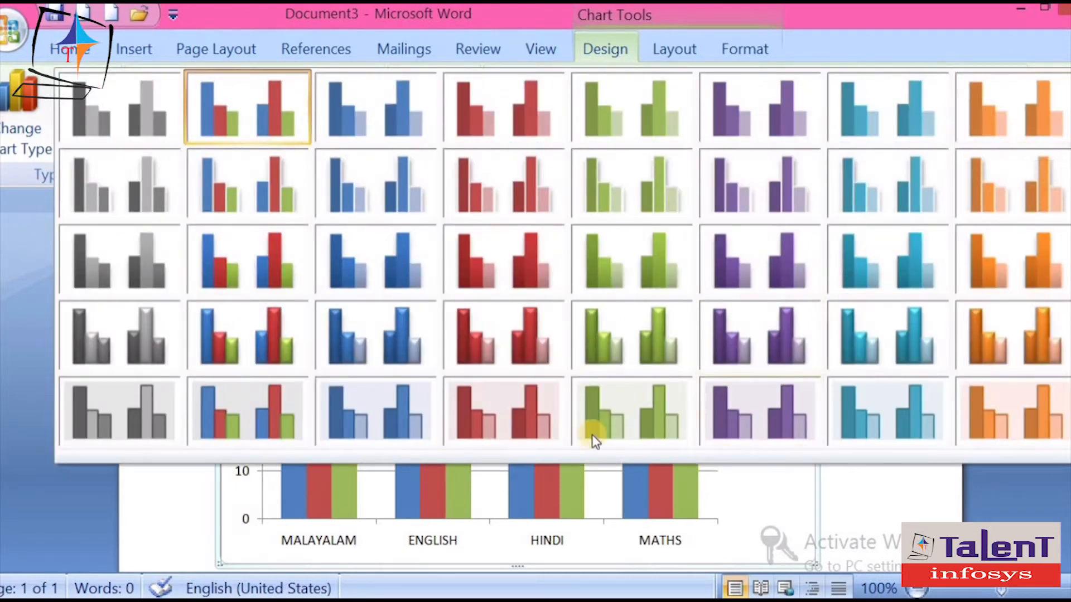
pyautogui.scroll(-1, 446, 390)
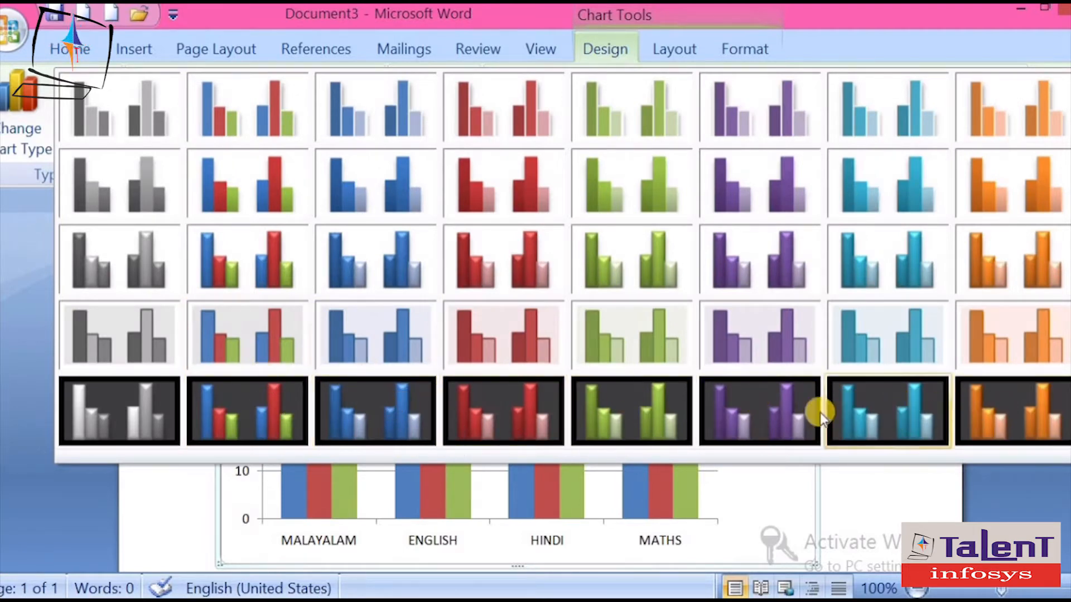
pyautogui.click(711, 407)
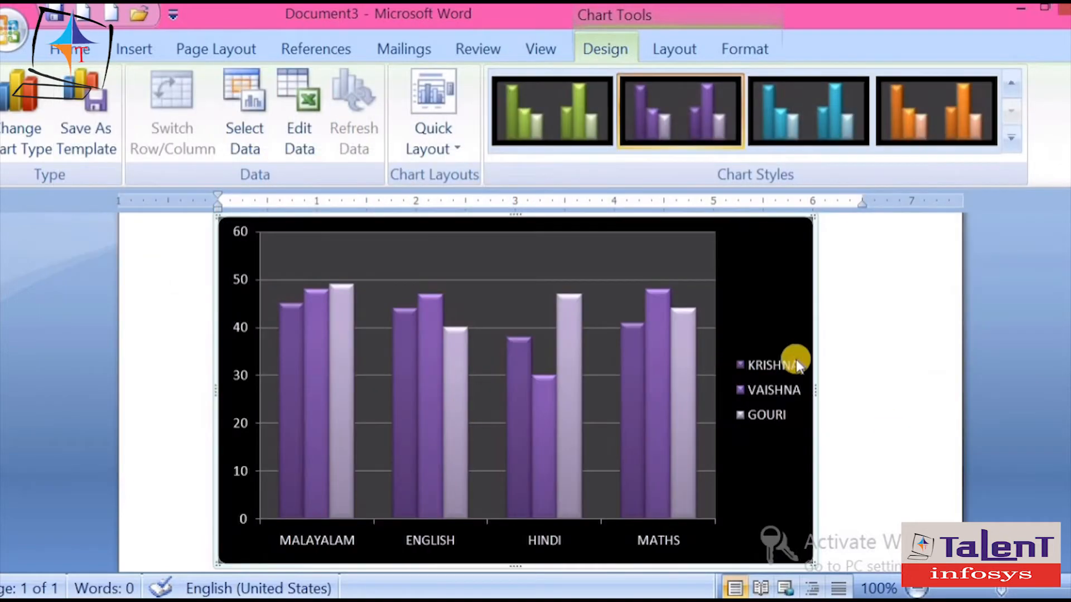
pyautogui.click(841, 352)
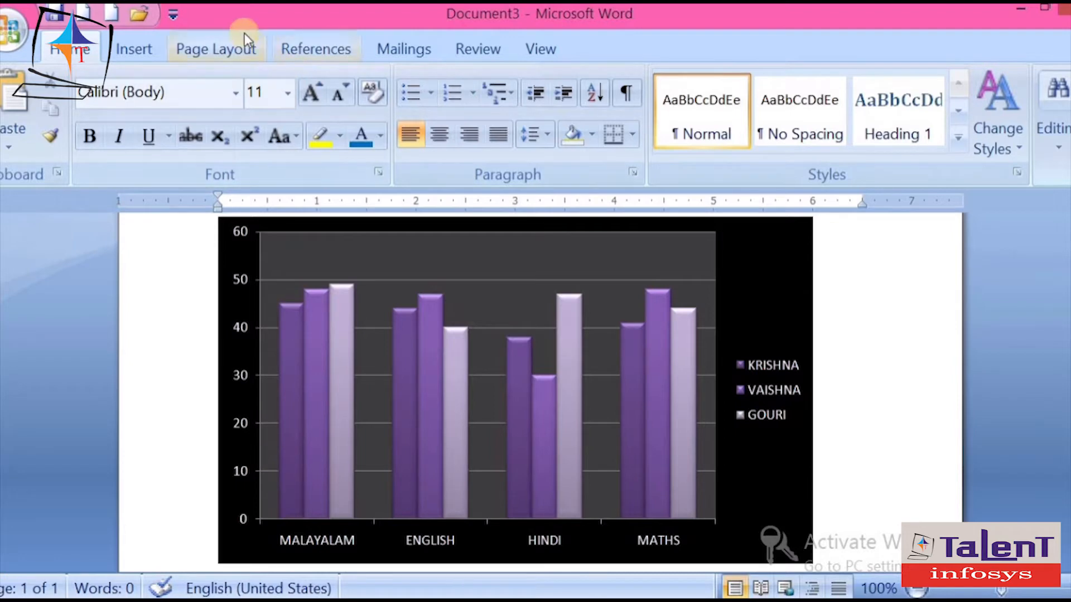
# - Insert a basic pie chart with the default sample data and close its data worksheet
pyautogui.click(120, 53)
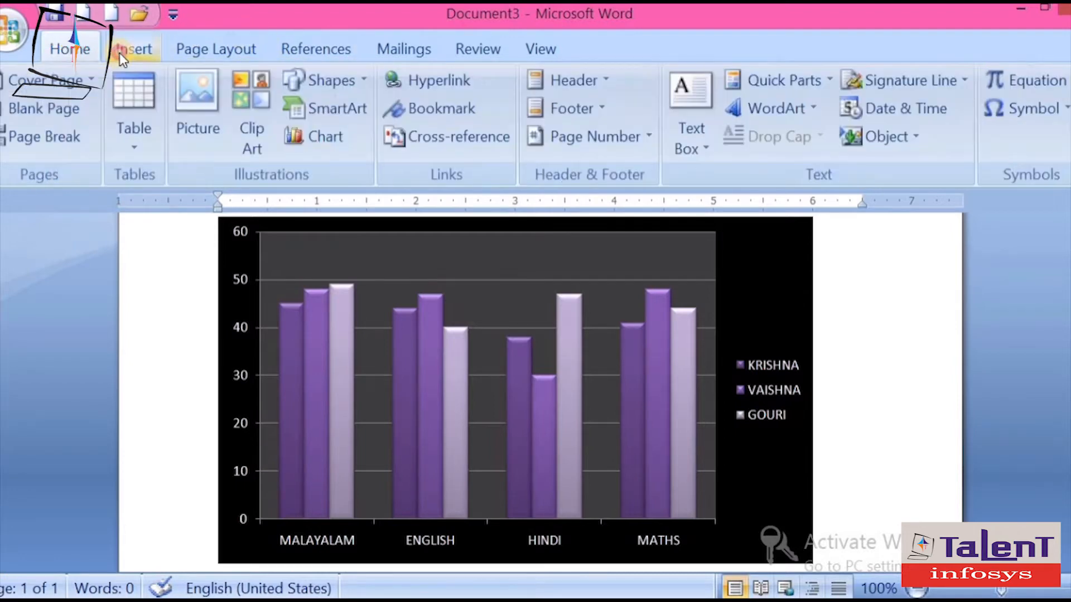
pyautogui.click(320, 138)
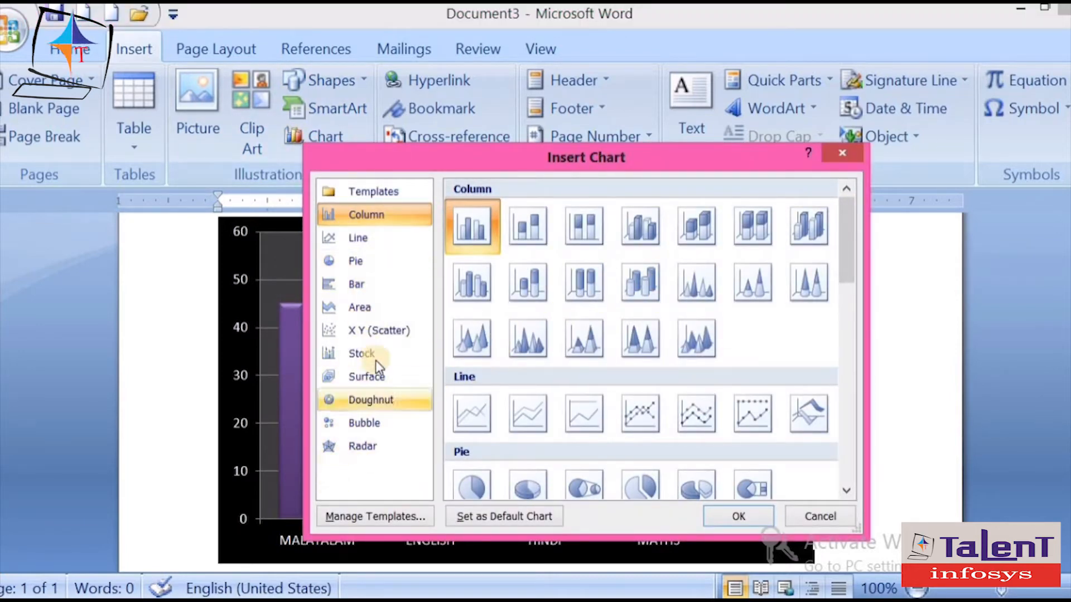
pyautogui.click(371, 301)
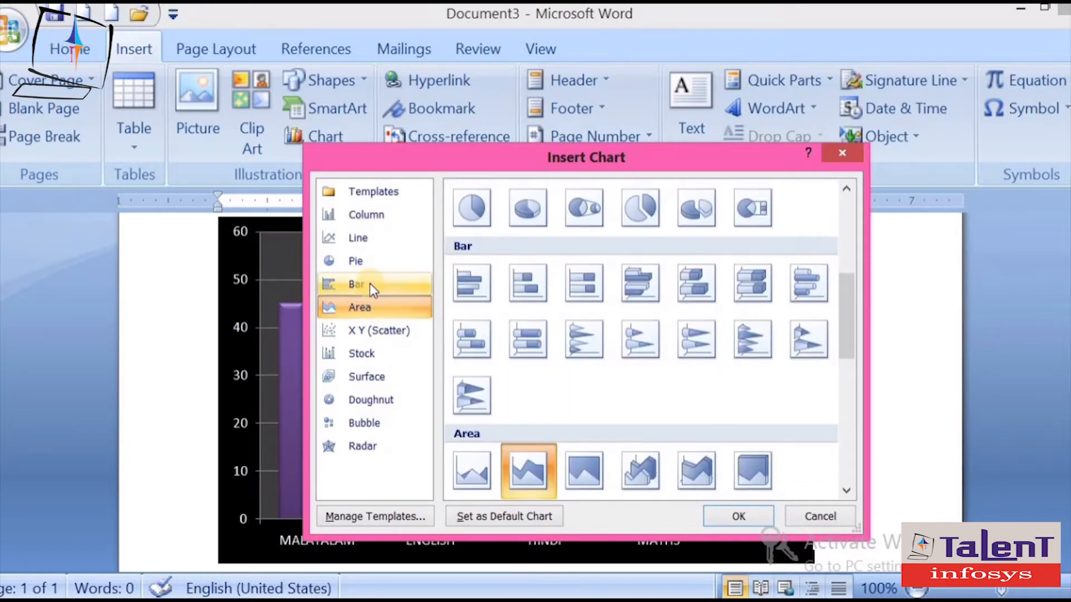
pyautogui.click(370, 284)
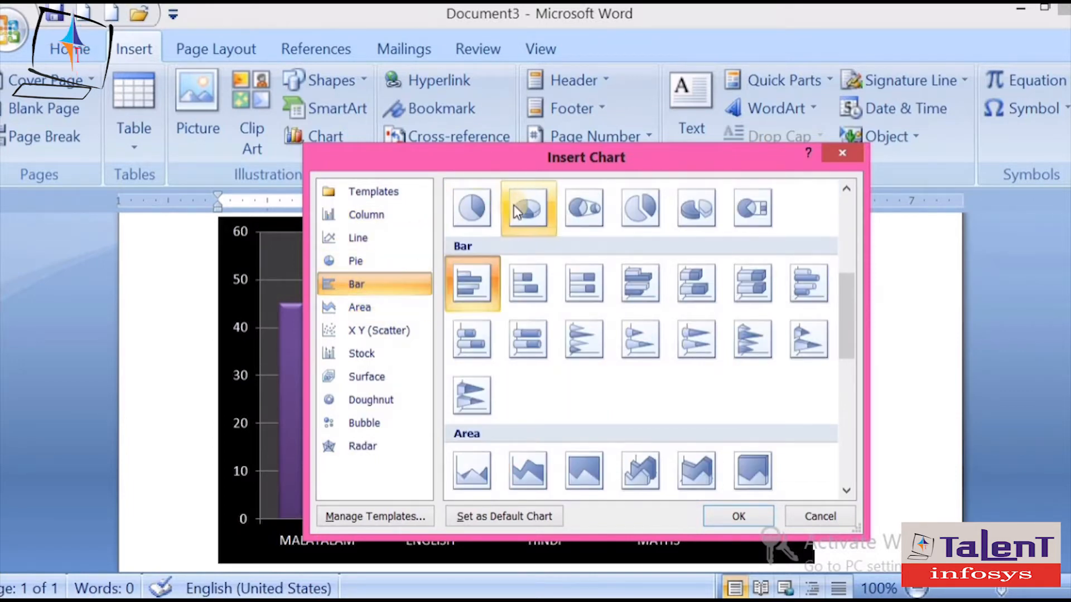
pyautogui.click(472, 207)
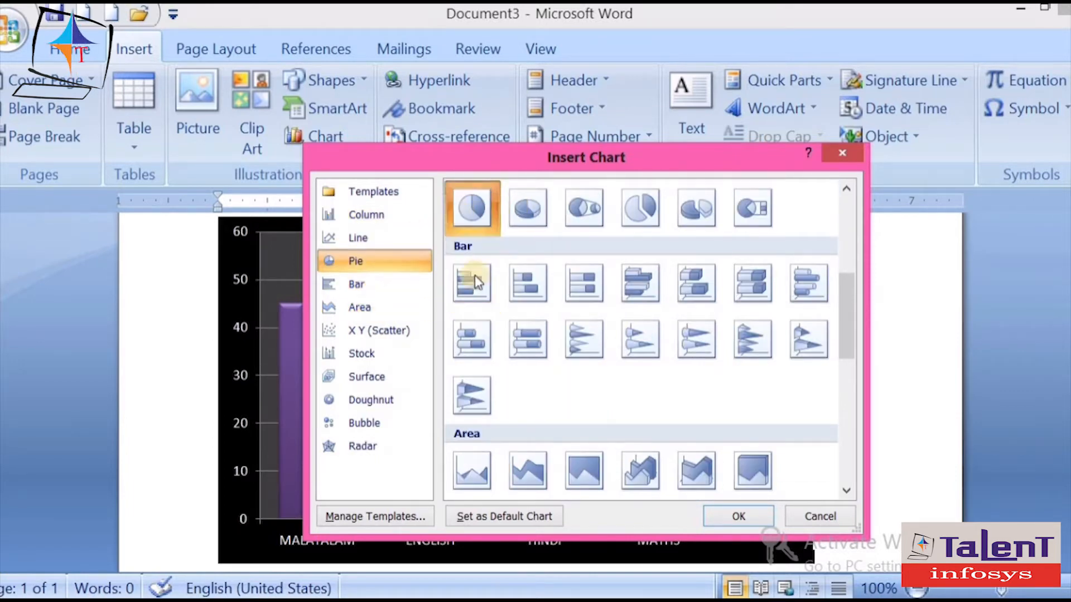
pyautogui.click(712, 517)
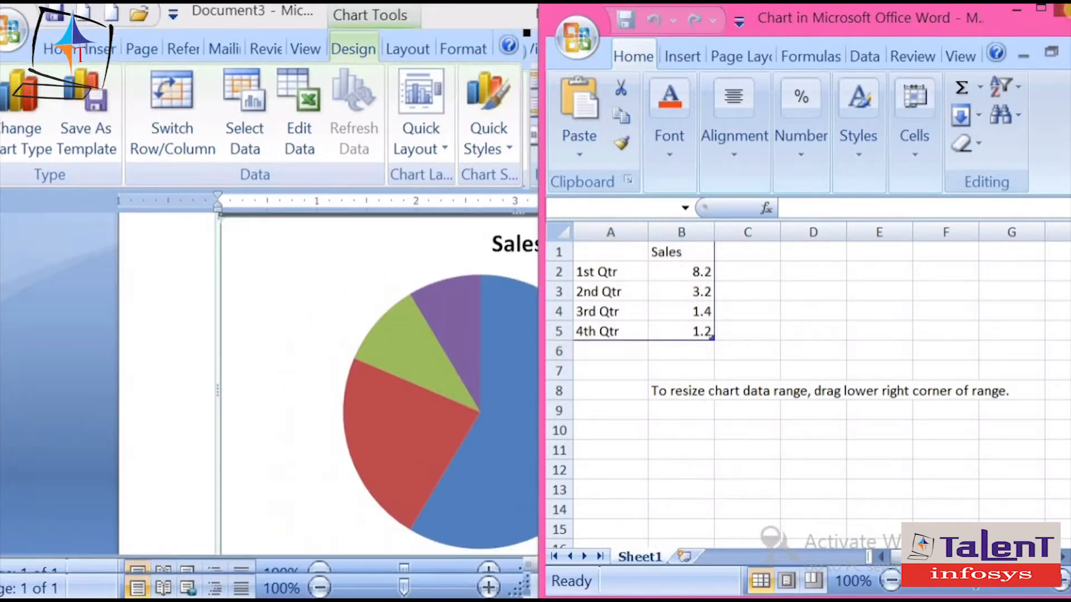
pyautogui.click(1063, 8)
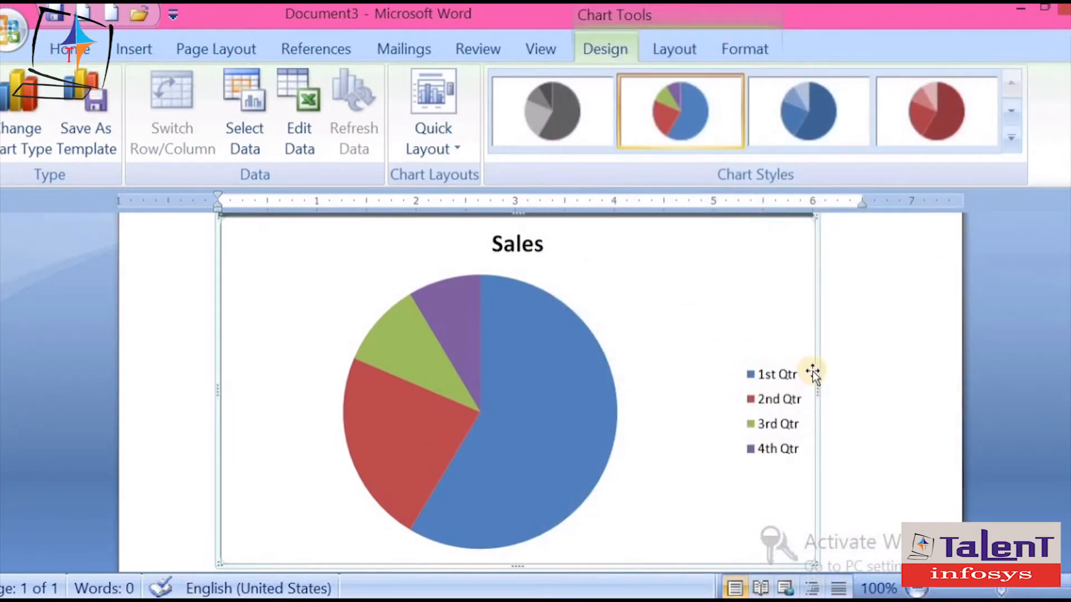
# - Apply a purple chart style with a light background to the Sales pie chart
pyautogui.click(1010, 138)
pyautogui.click(753, 409)
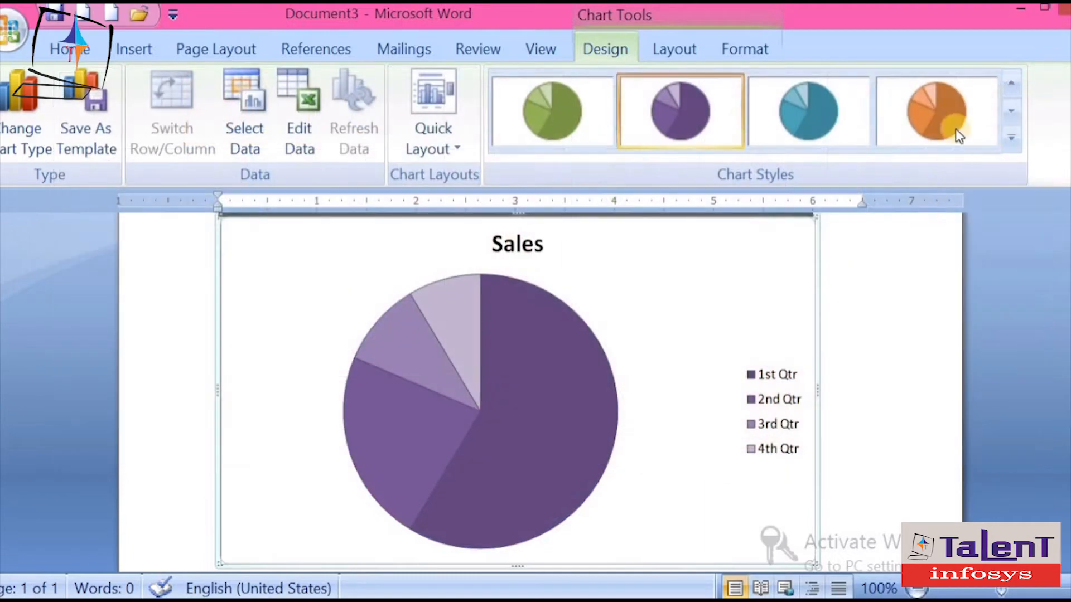
# - Apply the orange chart style with the black background to the Sales pie chart
pyautogui.click(1012, 138)
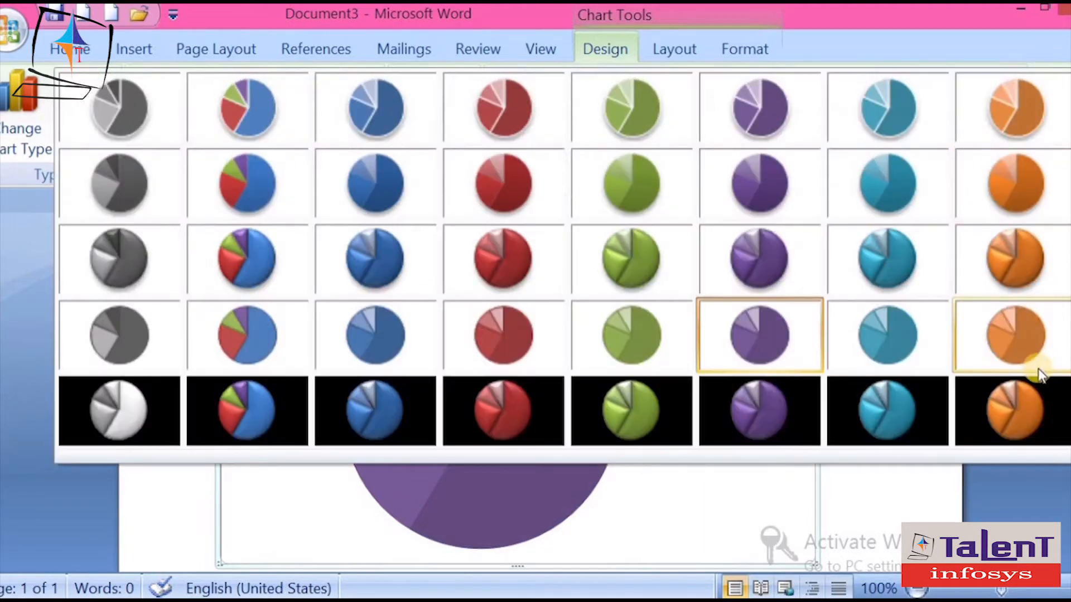
pyautogui.click(1000, 393)
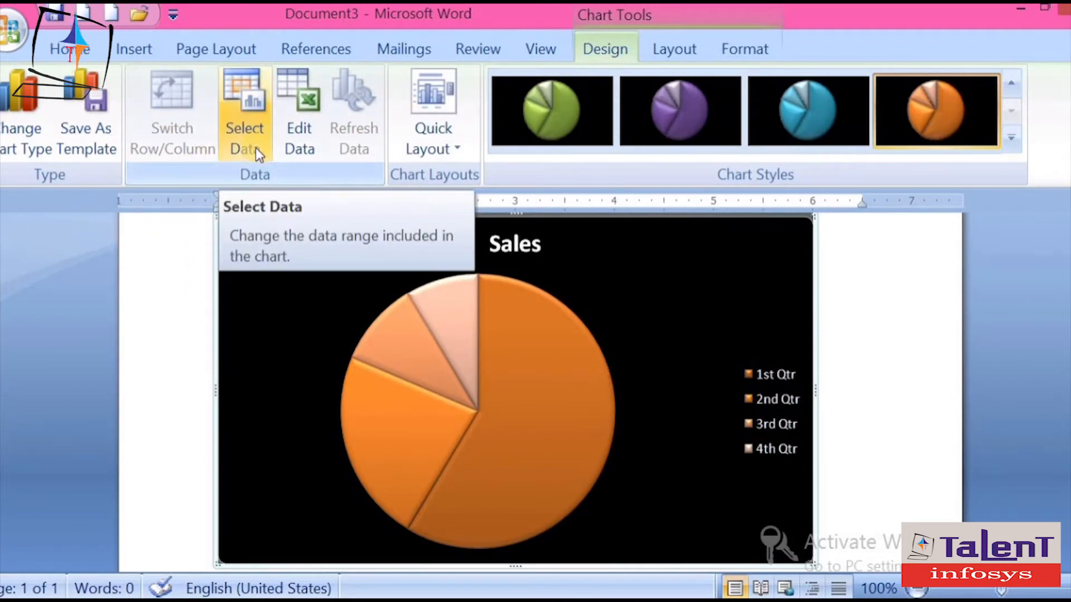
# - Edit the pie chart's data, replacing the four quarter categories with MALAYALAM, ENGLISH, MATHS and HINDI
pyautogui.click(303, 136)
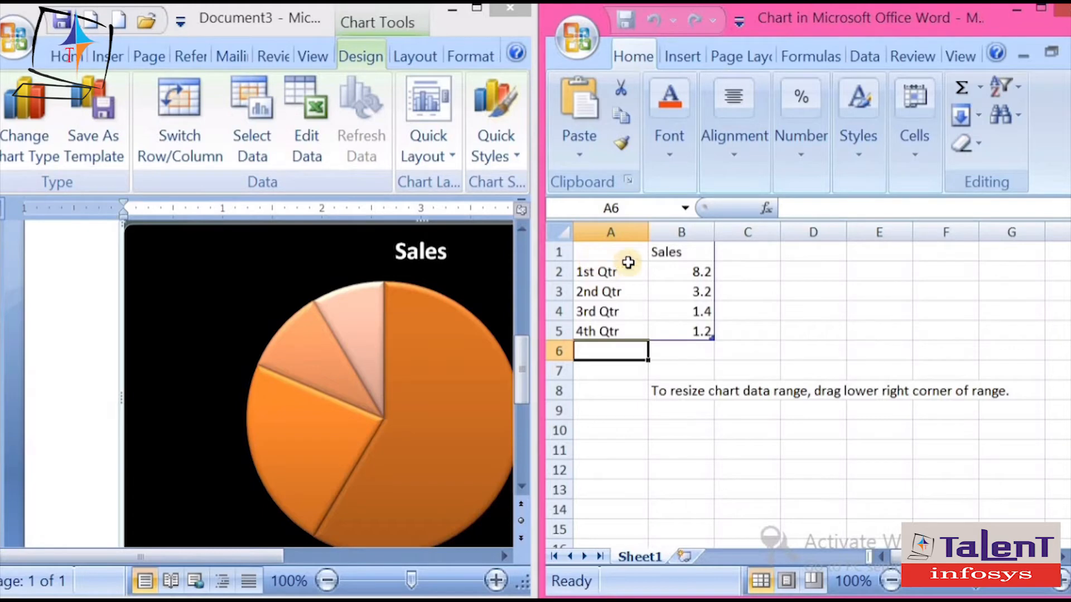
pyautogui.click(684, 274)
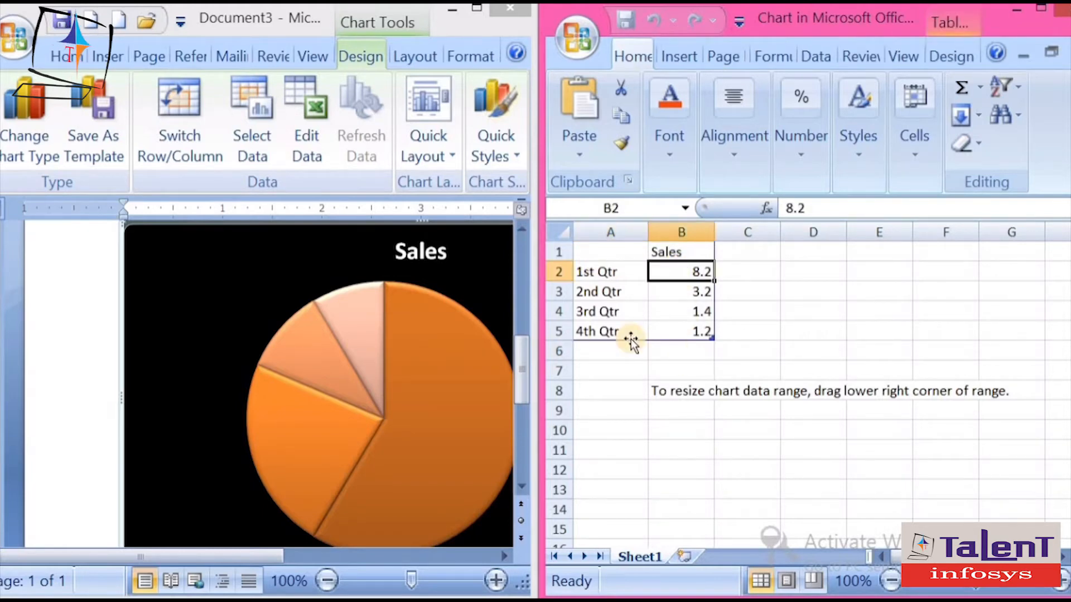
pyautogui.write('MATHS')
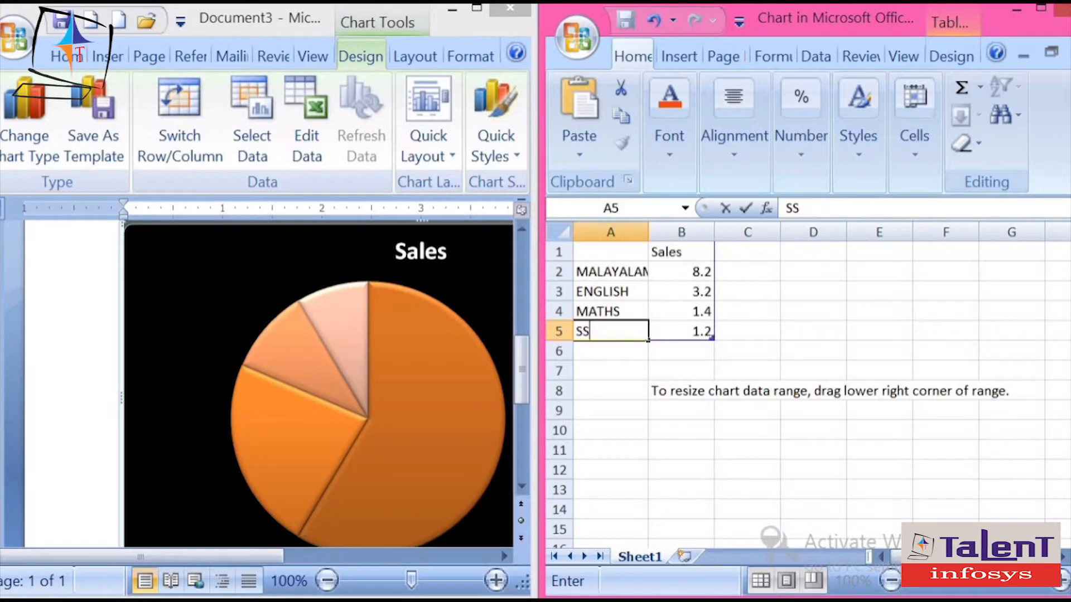
pyautogui.write('HINDI')
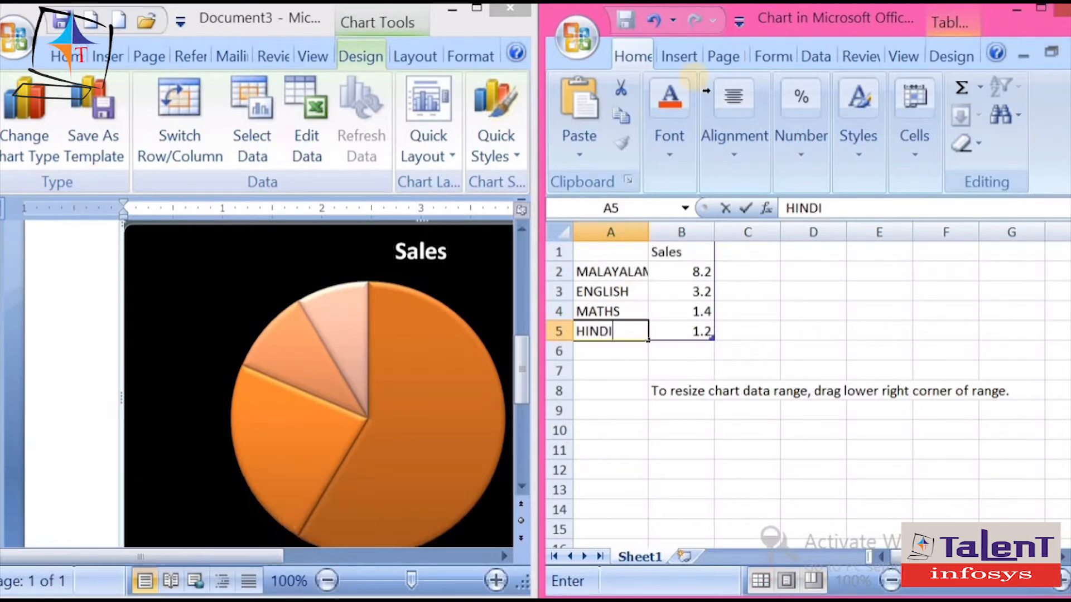
# - Clear the Sales heading in B1, try to replace it with PERCENTAGE OF STUDENTS, and close the chart data worksheet
pyautogui.click(691, 254)
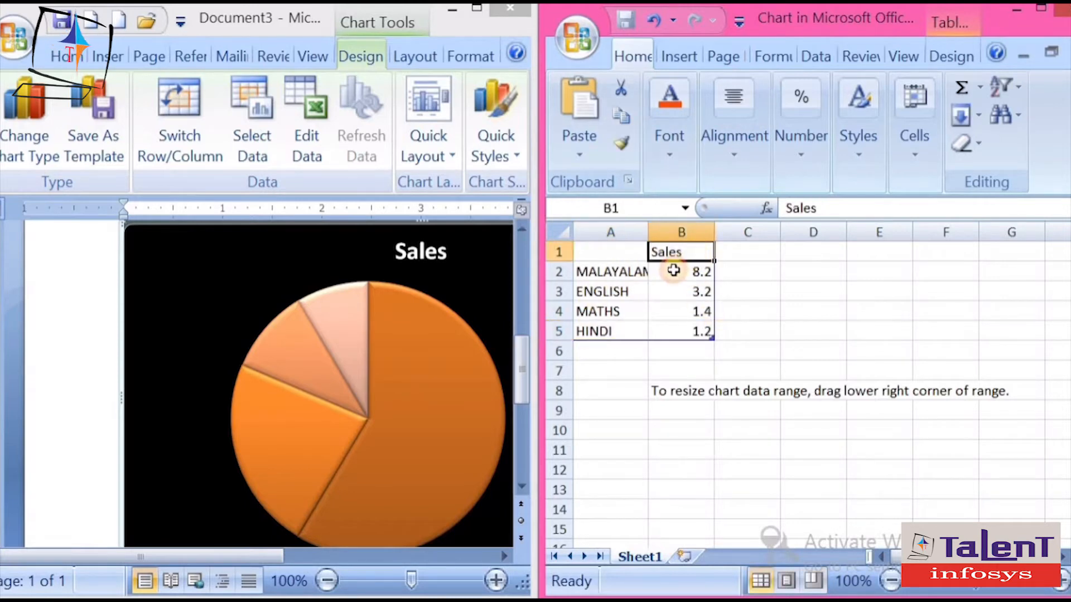
pyautogui.press('Delete')
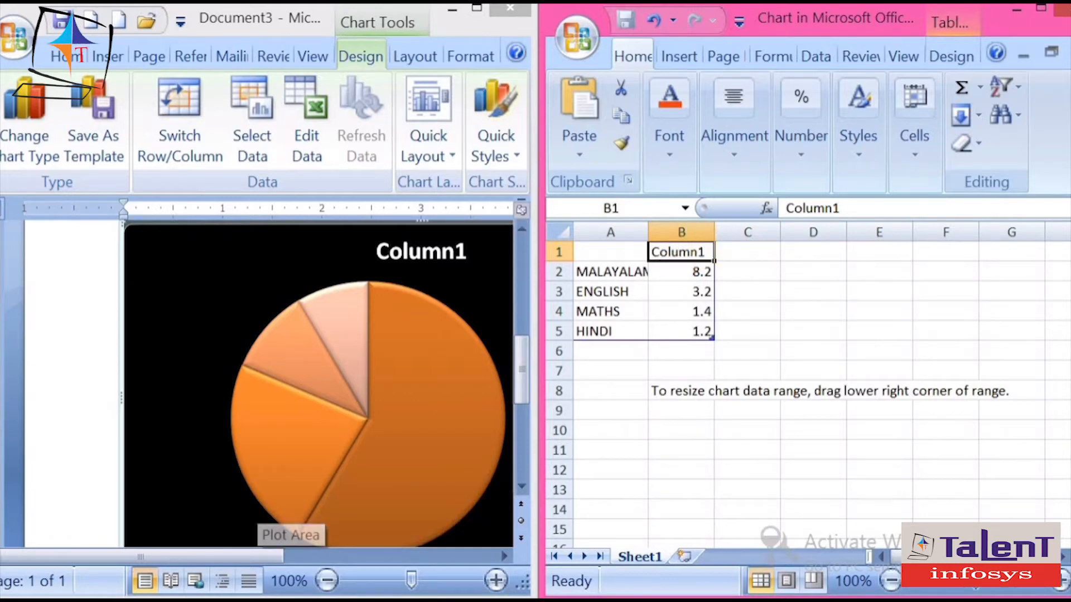
pyautogui.press('BackSpace')
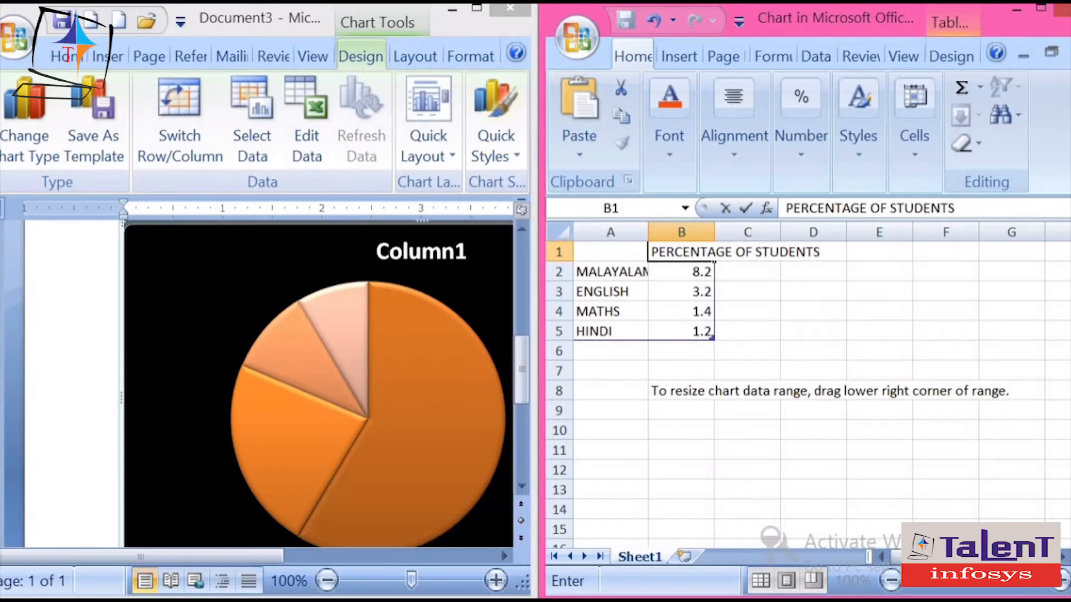
pyautogui.click(1063, 9)
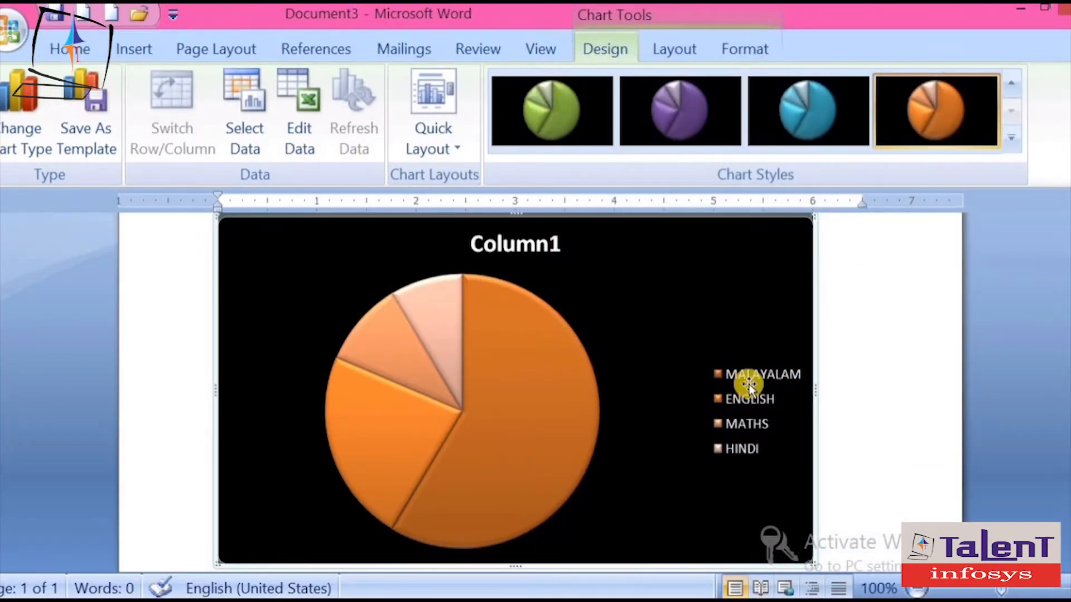
# - Apply the teal chart style with the black background to the pie chart and inspect the values of its slices
pyautogui.click(799, 103)
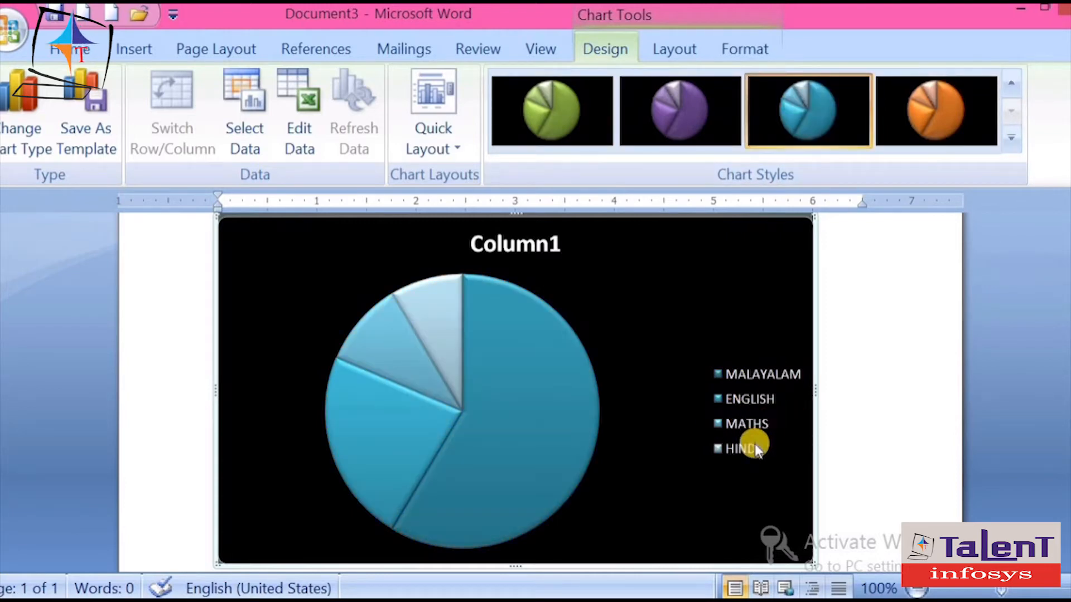
pyautogui.click(431, 326)
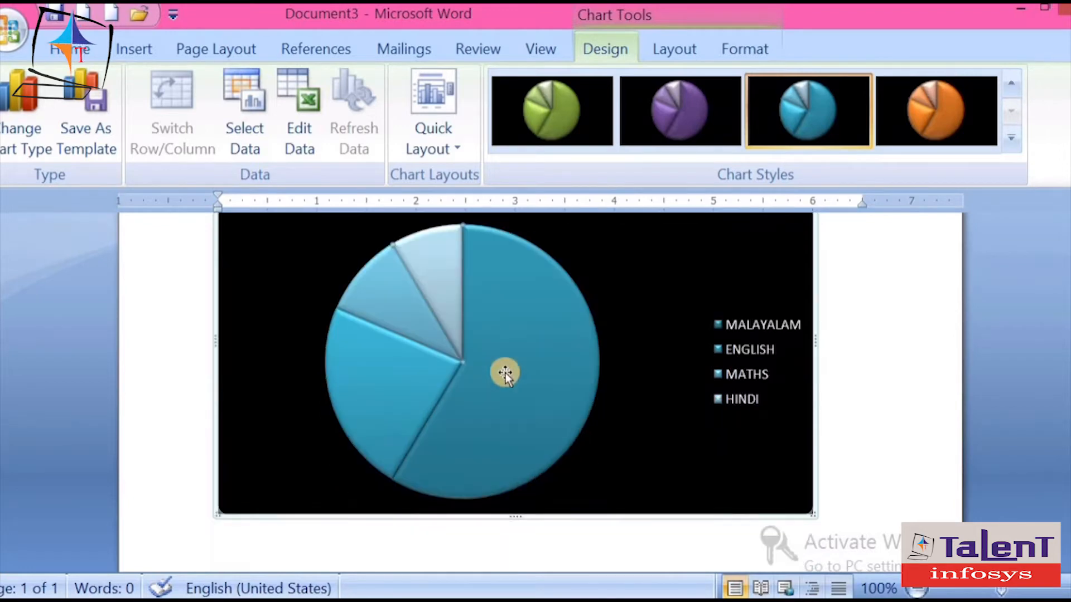
pyautogui.moveTo(505, 372)
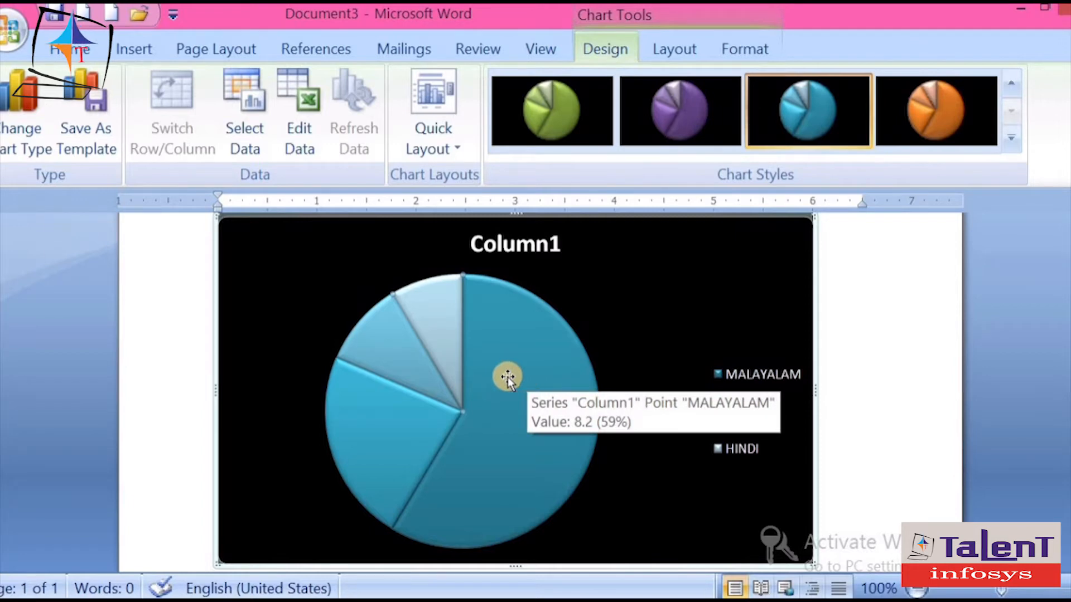
pyautogui.moveTo(424, 316)
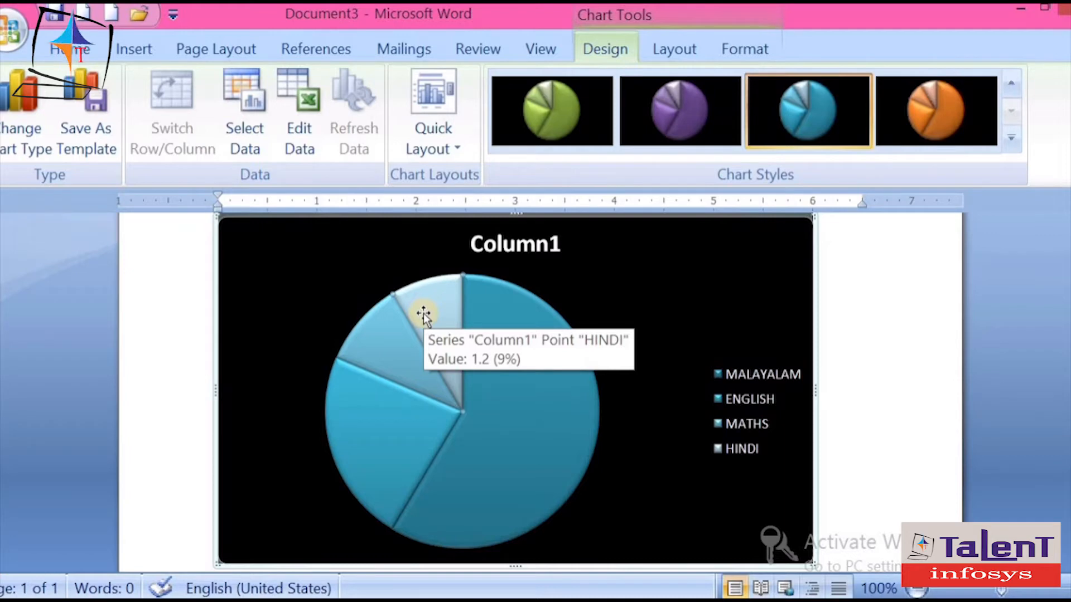
pyautogui.moveTo(377, 343)
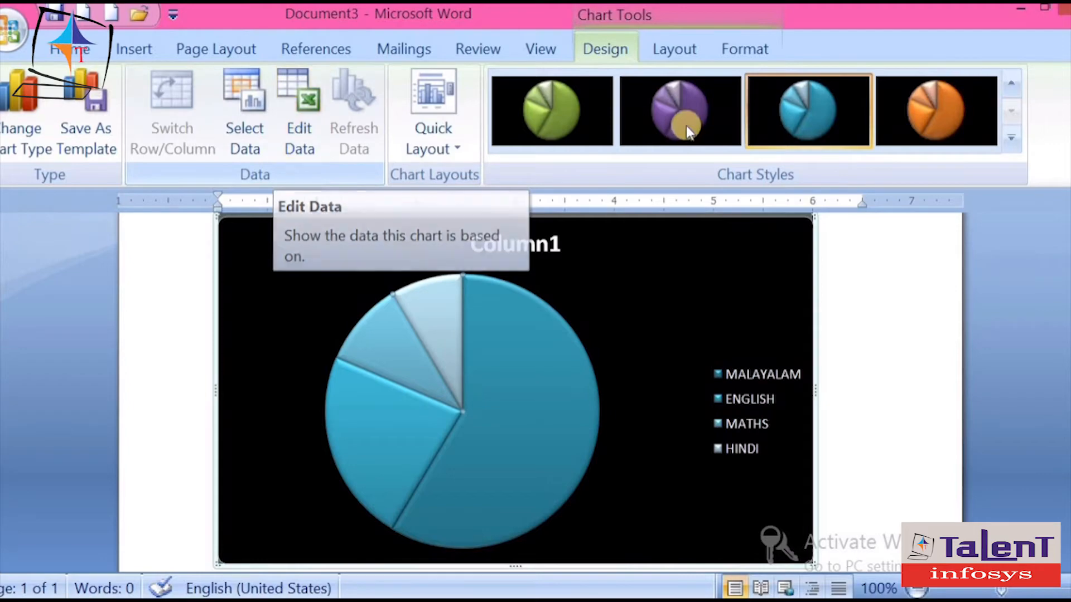
# - Apply the multicoloured chart style with the white background and white slice borders to the pie chart
pyautogui.click(995, 132)
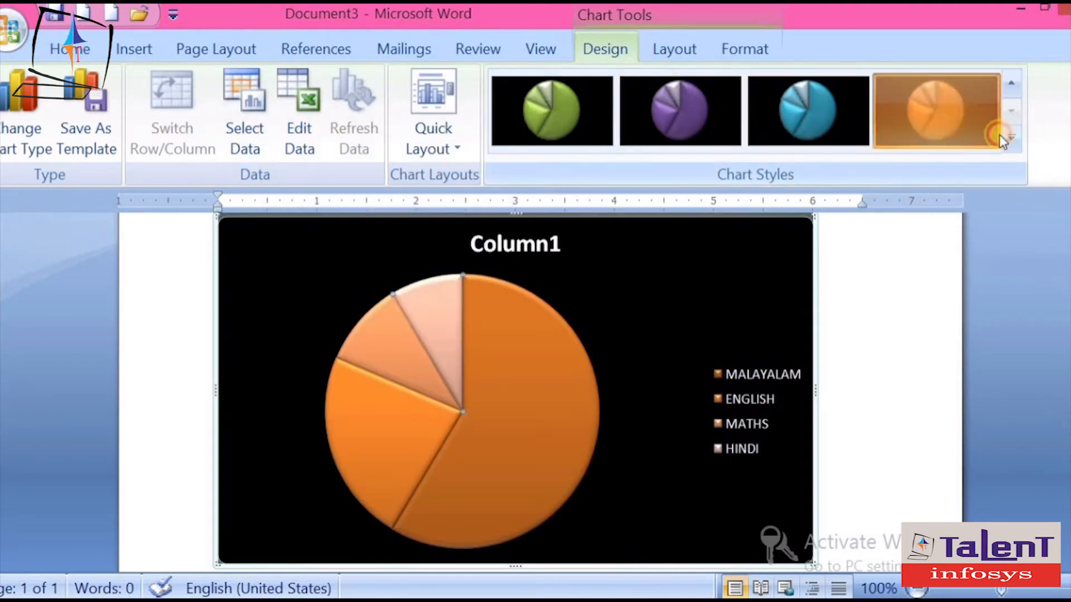
pyautogui.click(1010, 137)
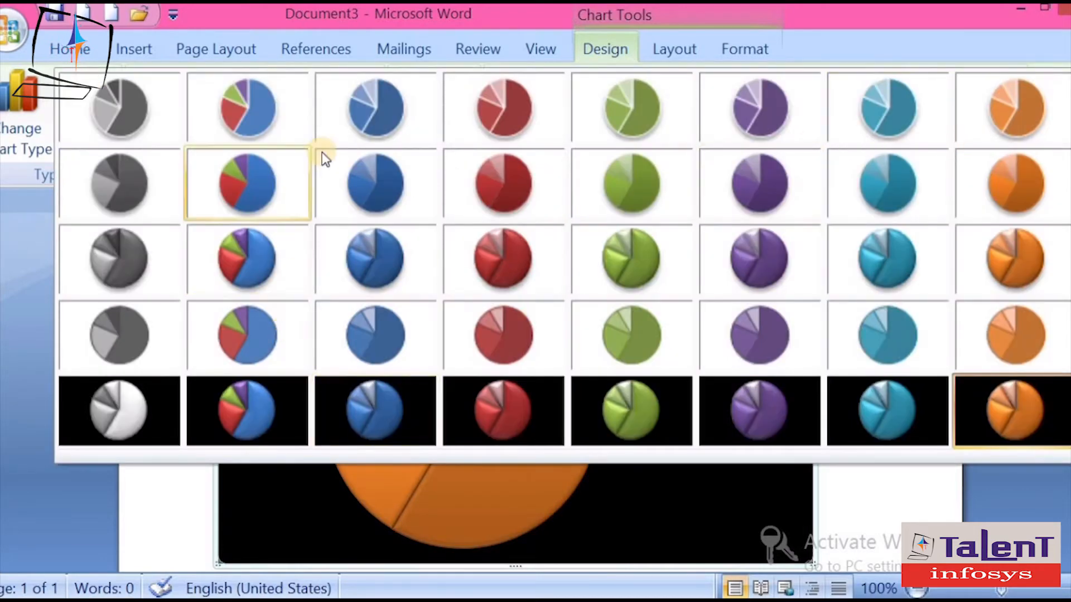
pyautogui.click(256, 122)
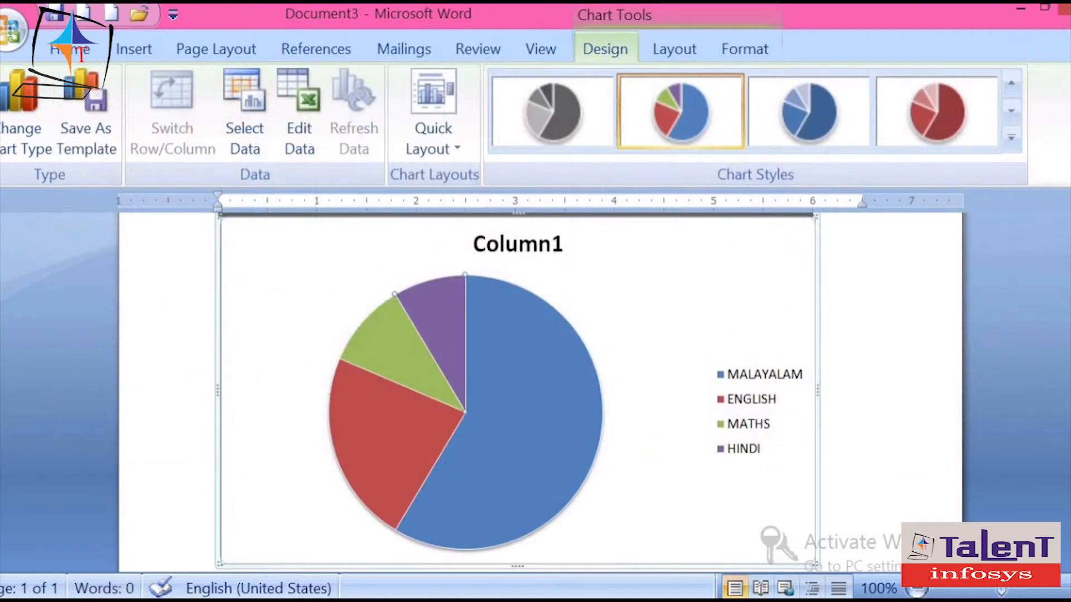
pyautogui.click(142, 49)
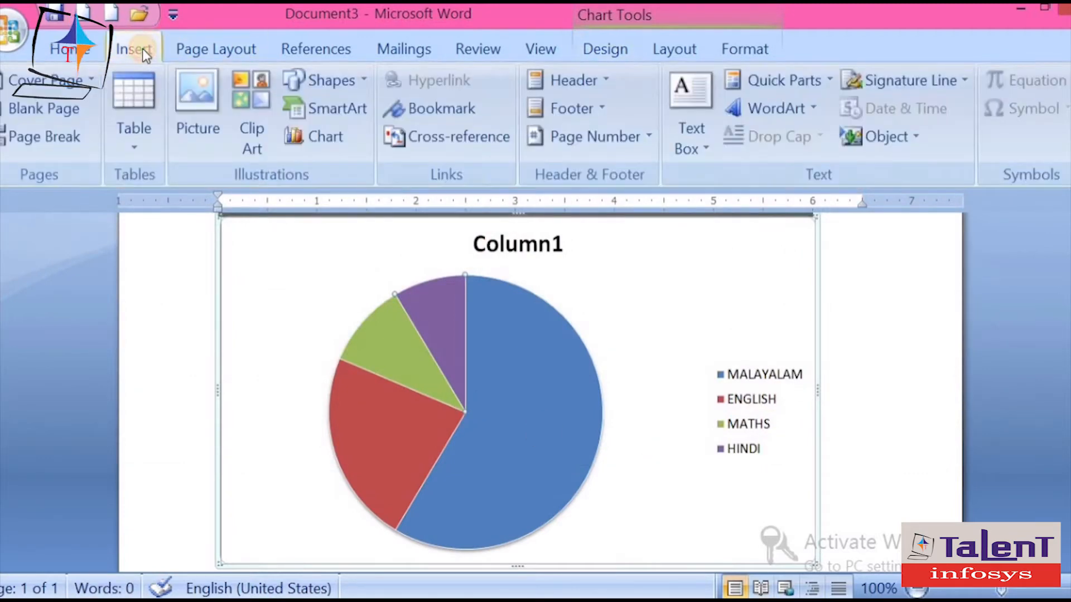
pyautogui.moveTo(426, 351)
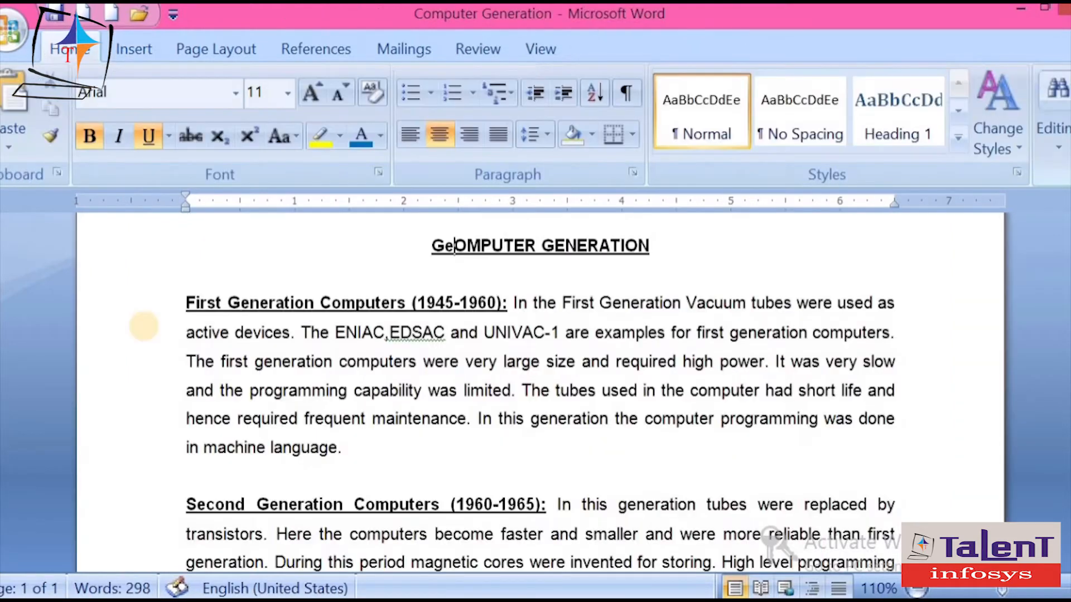
# - In the Computer Generation document, replace the stray "Ge" at the start of the heading with "C"
pyautogui.press('BackSpace')
pyautogui.press('BackSpace')
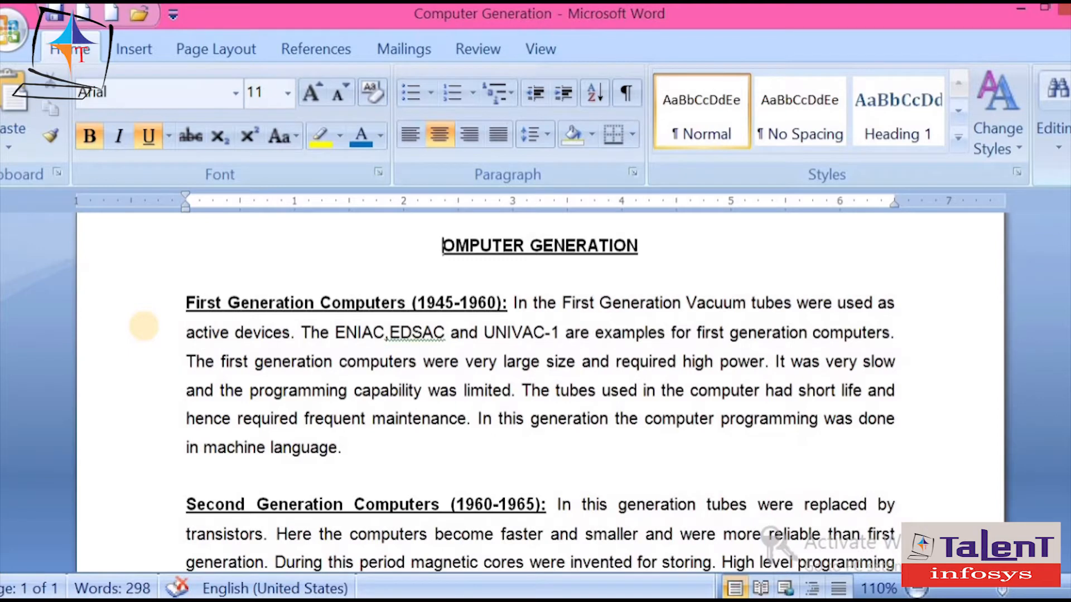
pyautogui.write('C')
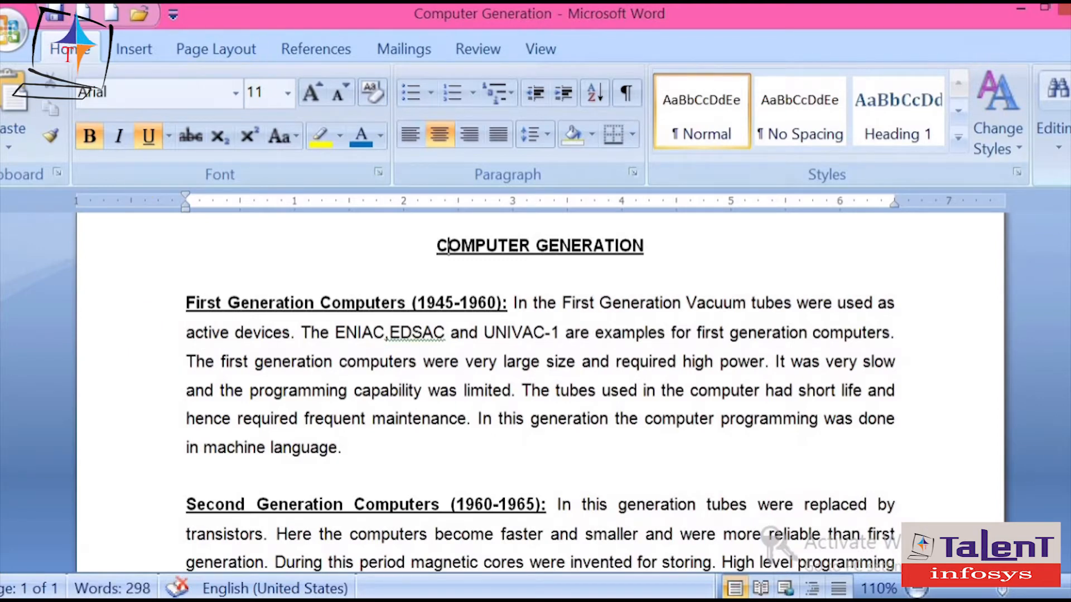
# - Insert a blank line above the COMPUTER GENERATION heading
pyautogui.click(143, 54)
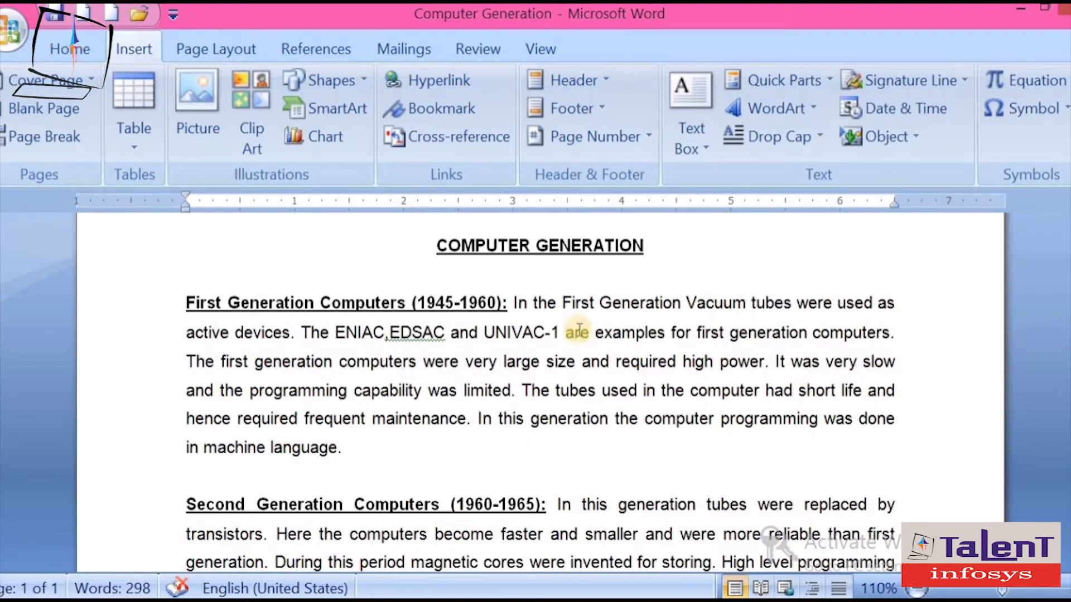
pyautogui.click(661, 243)
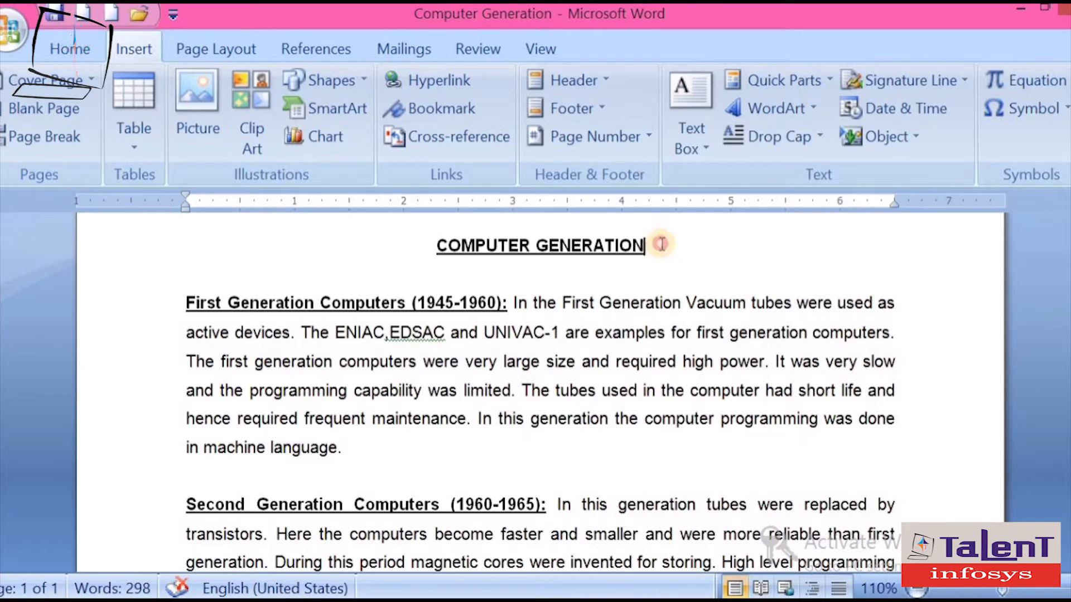
pyautogui.scroll(1, 623, 304)
pyautogui.scroll(1, 624, 301)
pyautogui.click(369, 341)
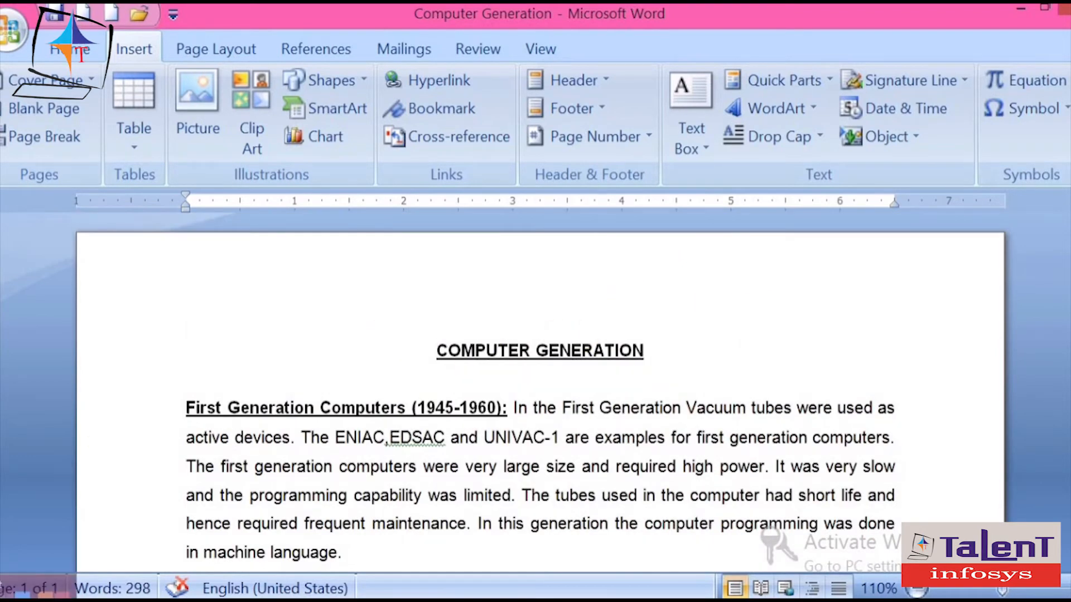
pyautogui.press('Return')
pyautogui.press('Up')
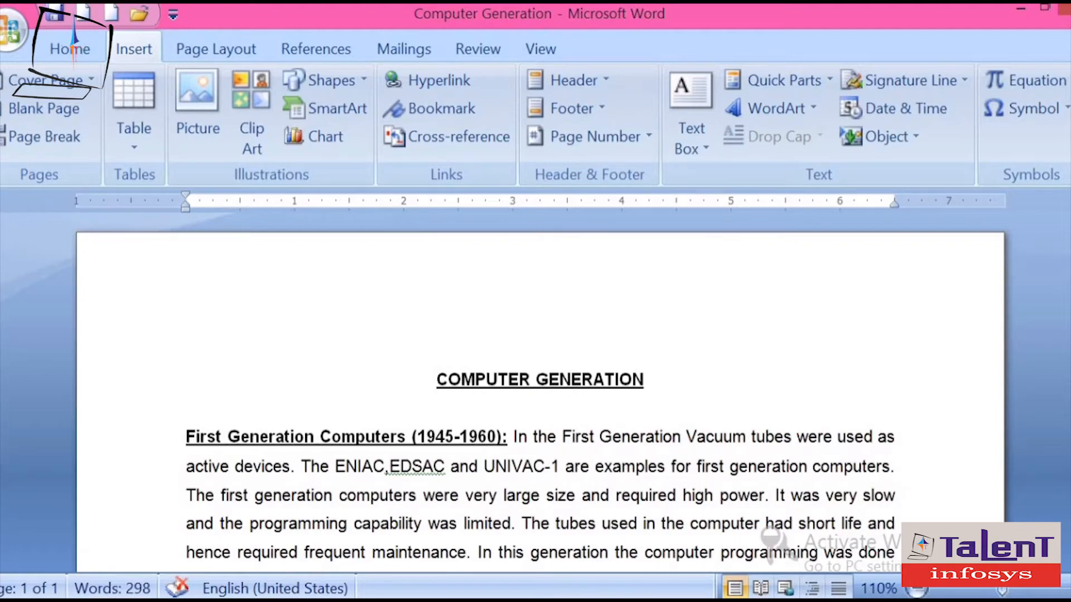
# - Add the line "Next Computer classification" below the Fifth Generation Computers paragraph at the end of the document
pyautogui.scroll(-16, 540, 391)
pyautogui.write('ne')
pyautogui.write('xt')
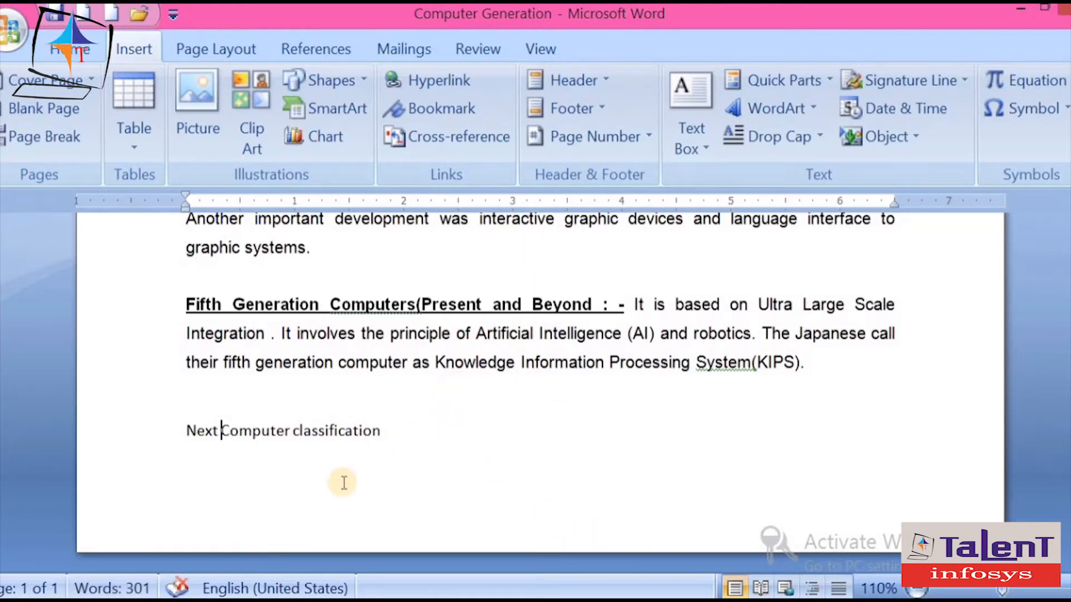
# - Insert a hyperlink to Computer Classification.docx, from the personal subfolder of My Documents, at the end of the "Next Computer classification" line
pyautogui.click(440, 457)
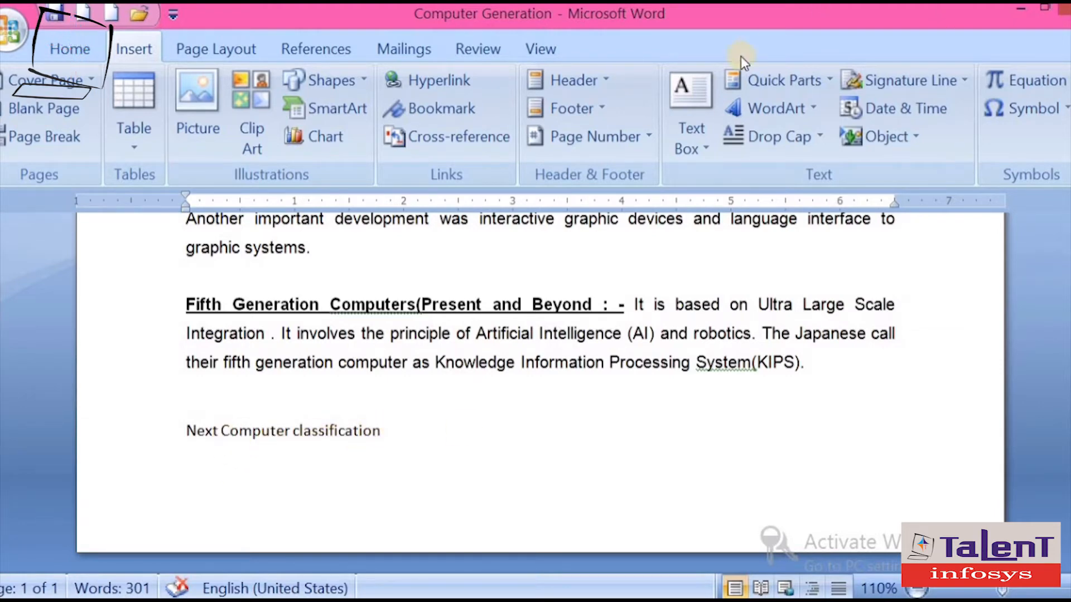
pyautogui.click(420, 78)
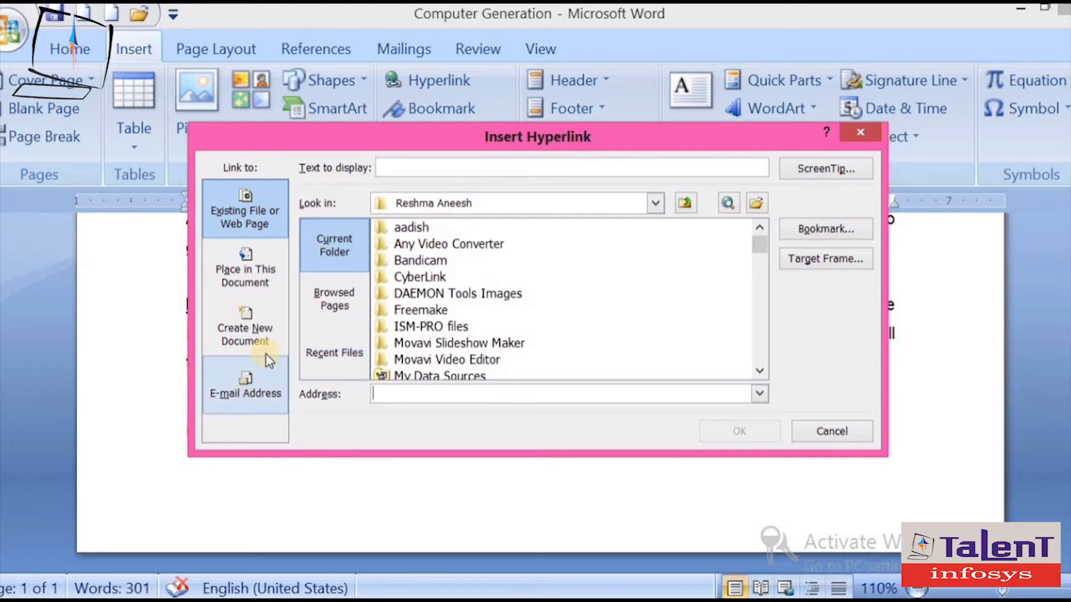
pyautogui.click(648, 205)
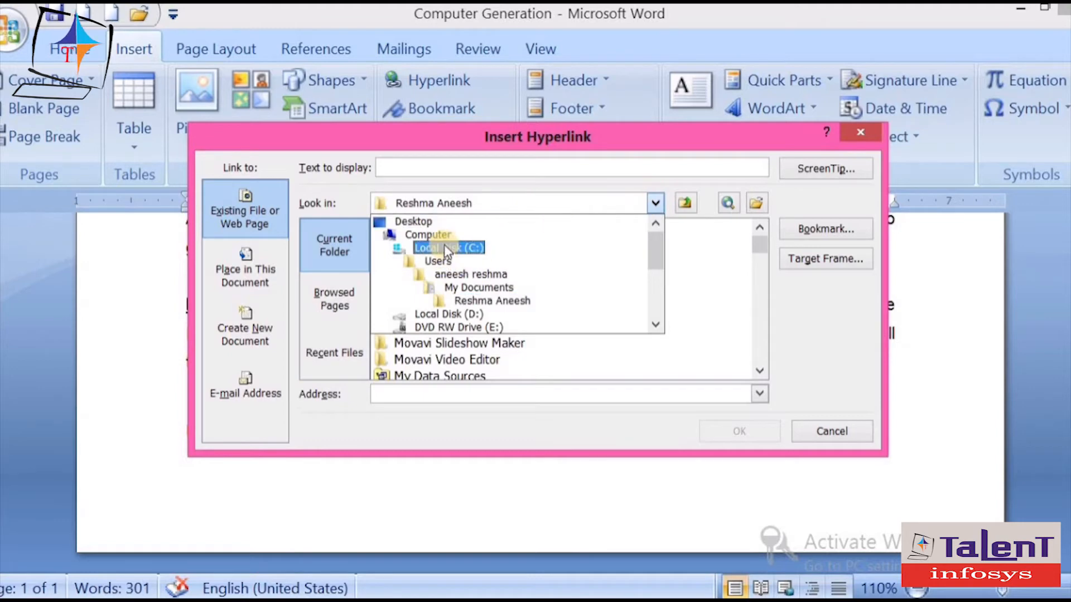
pyautogui.click(477, 287)
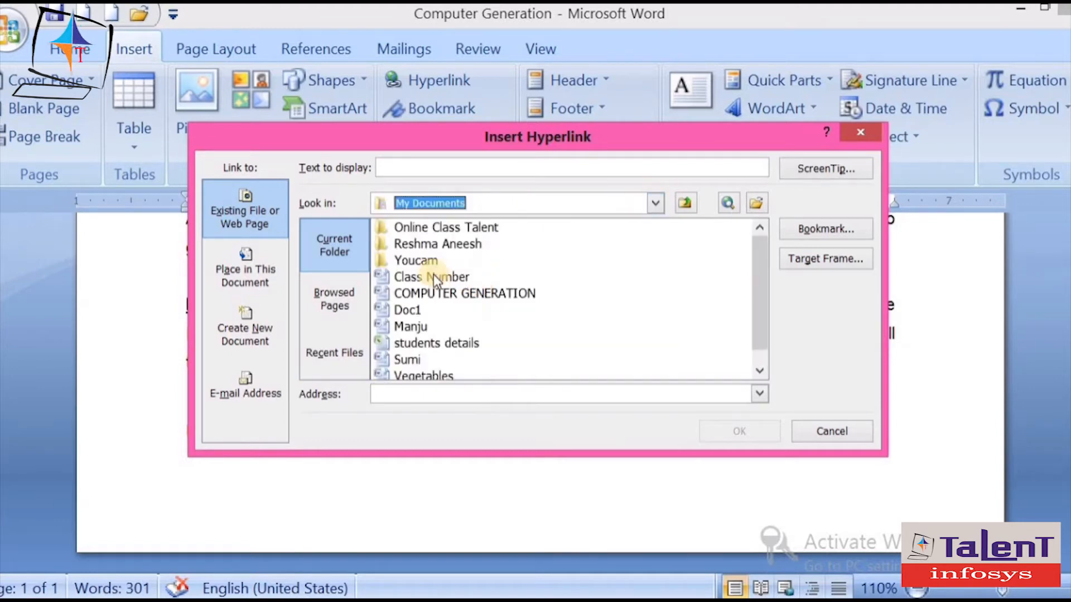
pyautogui.doubleClick(442, 245)
pyautogui.moveTo(762, 244); pyautogui.dragTo(762, 269)
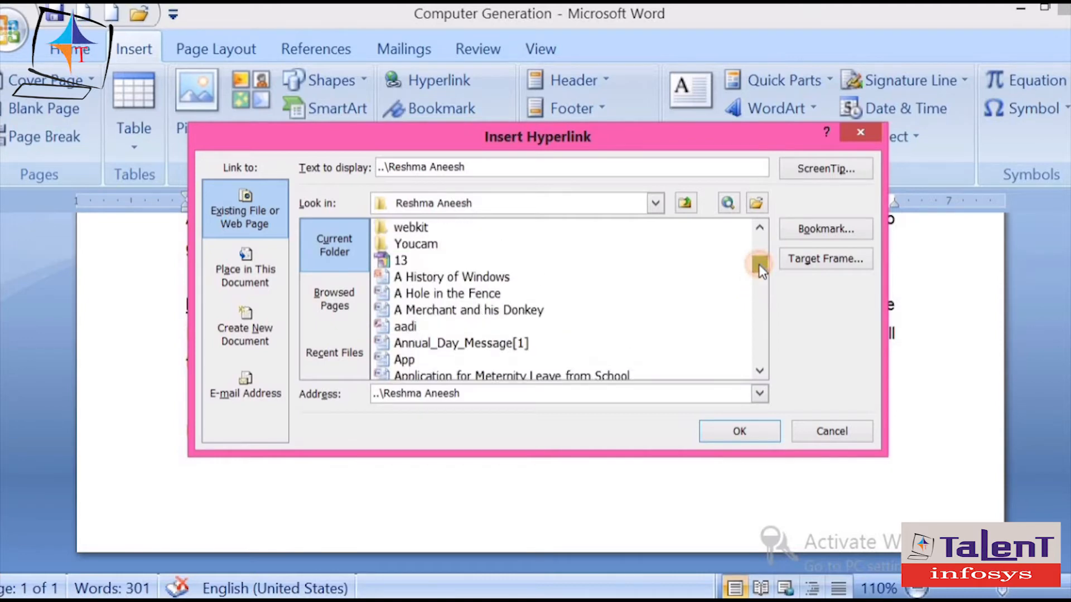
pyautogui.click(759, 373)
pyautogui.click(760, 373)
pyautogui.click(760, 373)
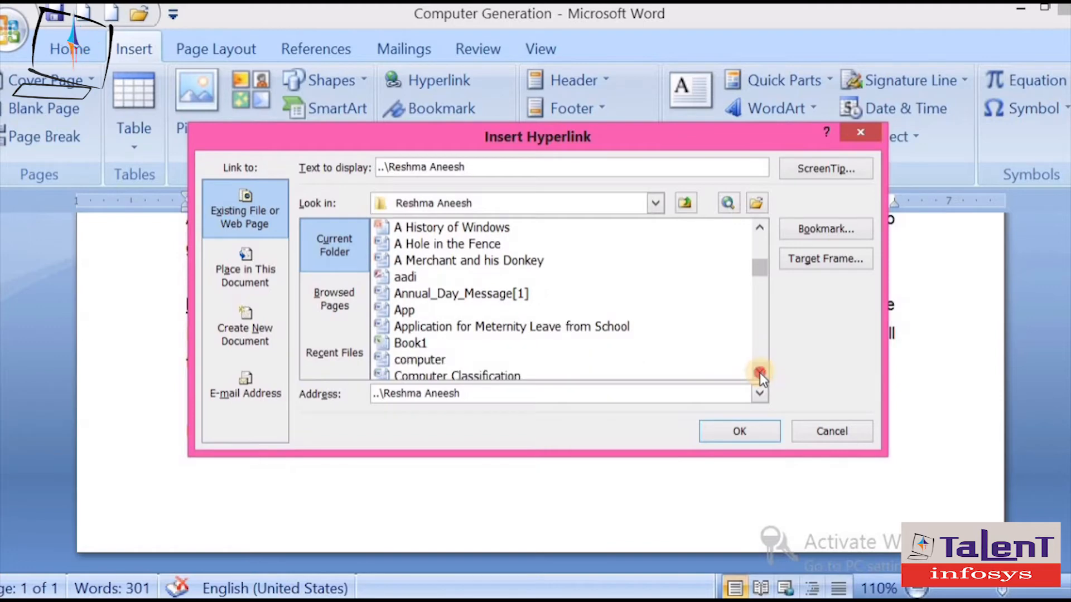
pyautogui.doubleClick(760, 372)
pyautogui.click(470, 343)
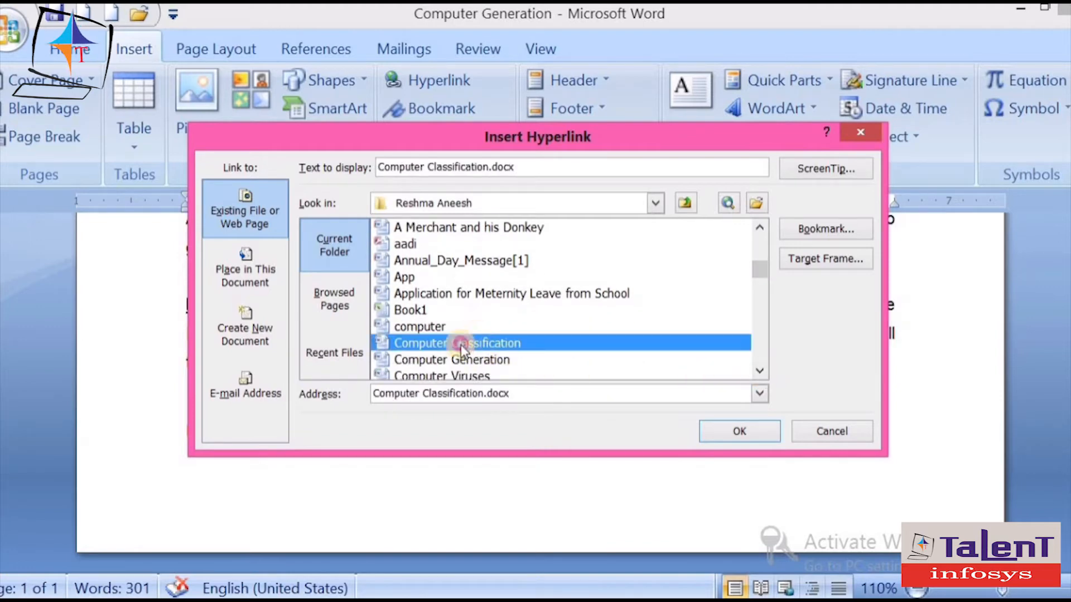
pyautogui.click(736, 433)
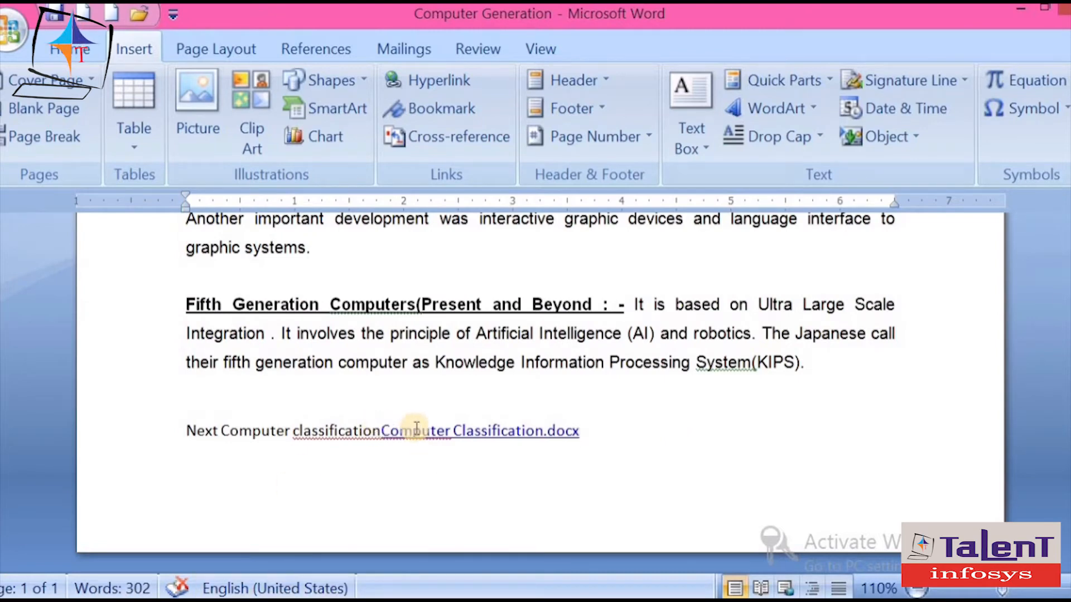
# - Insert a space between "classification" and the Computer Classification.docx hyperlink on the last line, and look through the document
pyautogui.click(380, 431)
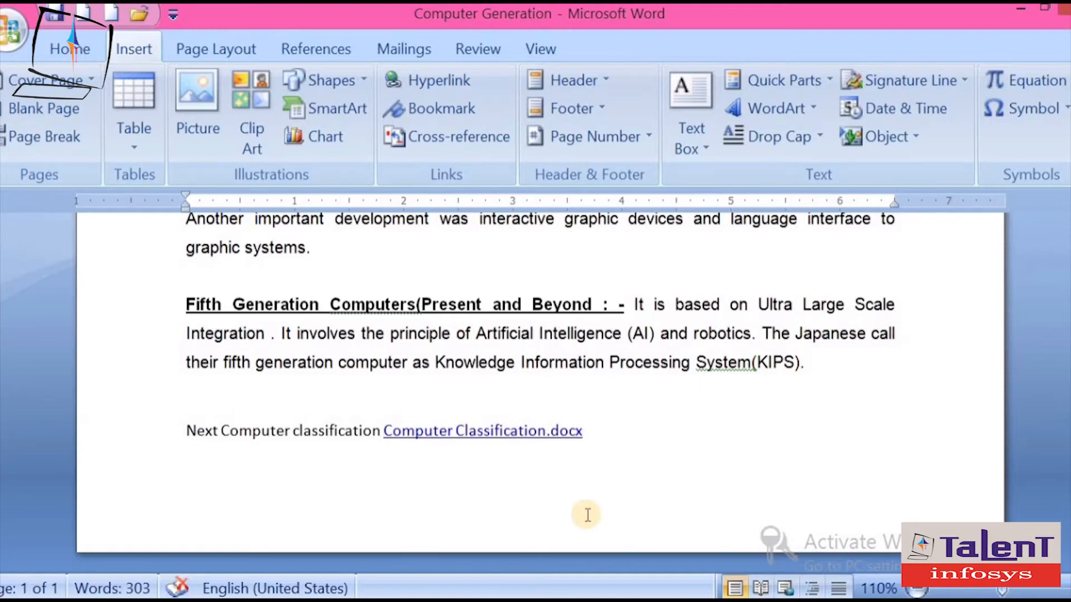
pyautogui.scroll(10, 587, 515)
pyautogui.scroll(2, 587, 514)
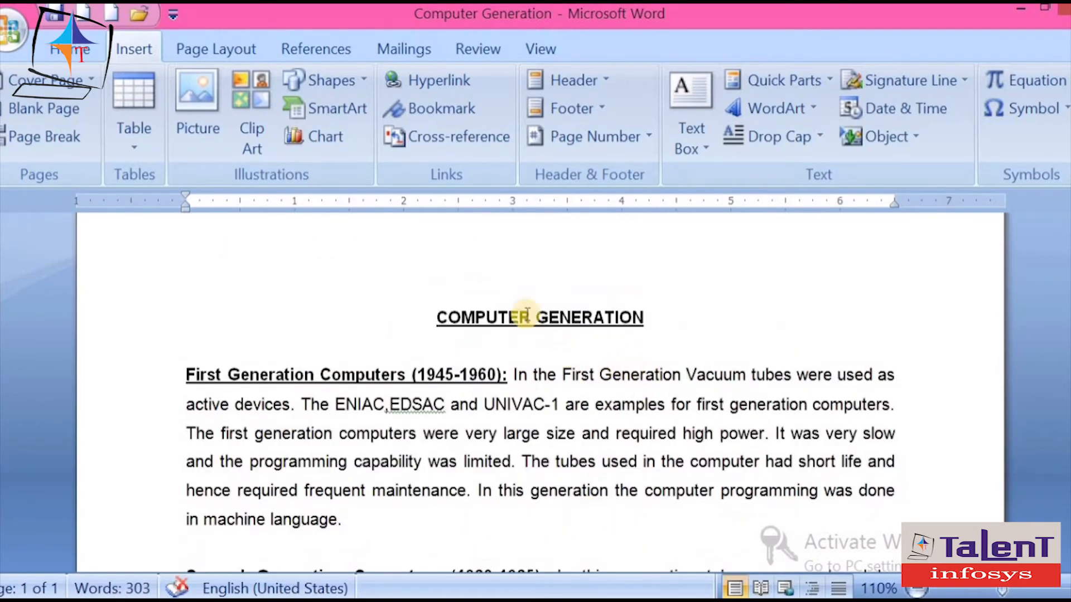
pyautogui.scroll(-1, 507, 301)
pyautogui.scroll(-10, 501, 316)
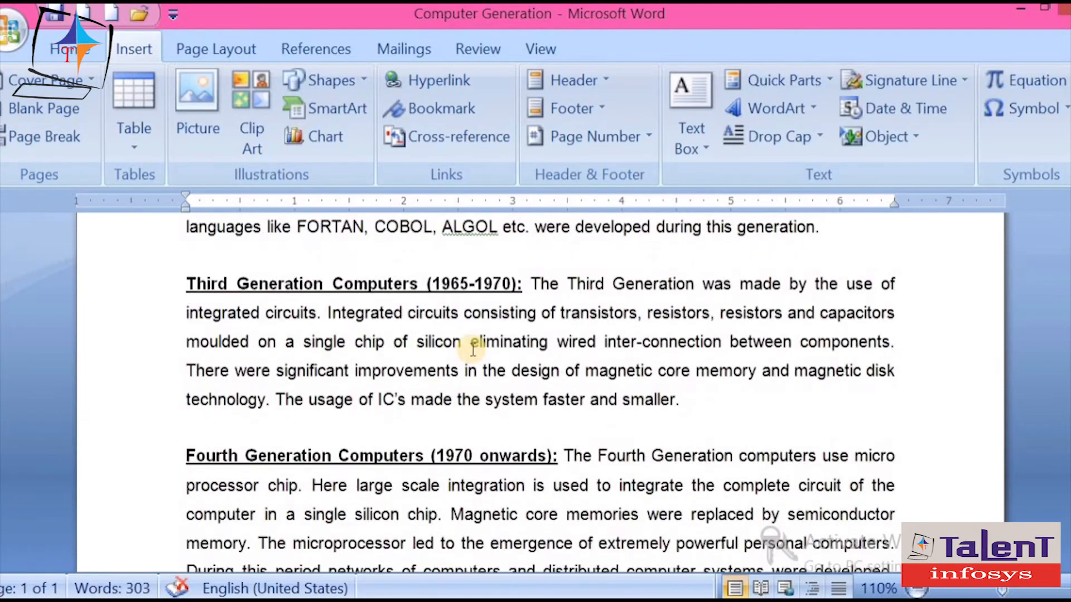
pyautogui.scroll(-2, 474, 351)
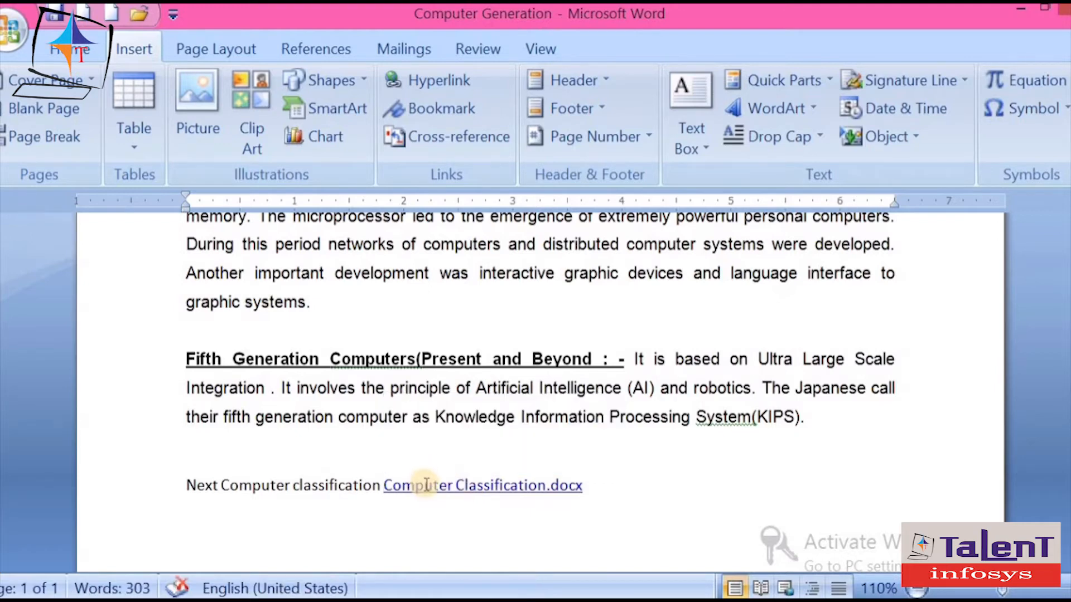
# - Test the Computer Classification.docx hyperlink by following it, and close the document it opens
pyautogui.click(463, 486)
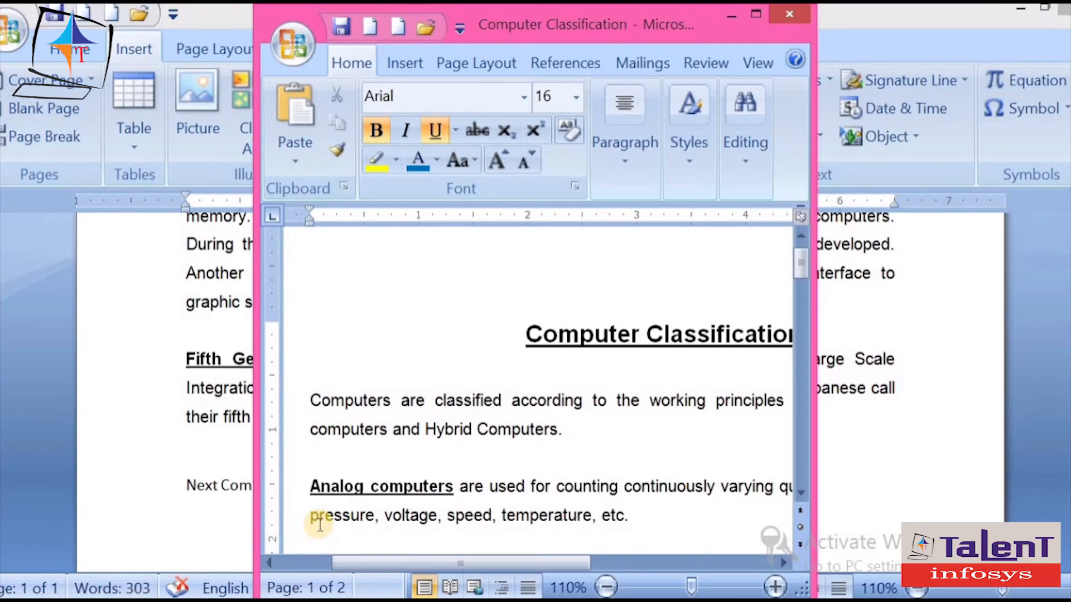
pyautogui.click(785, 14)
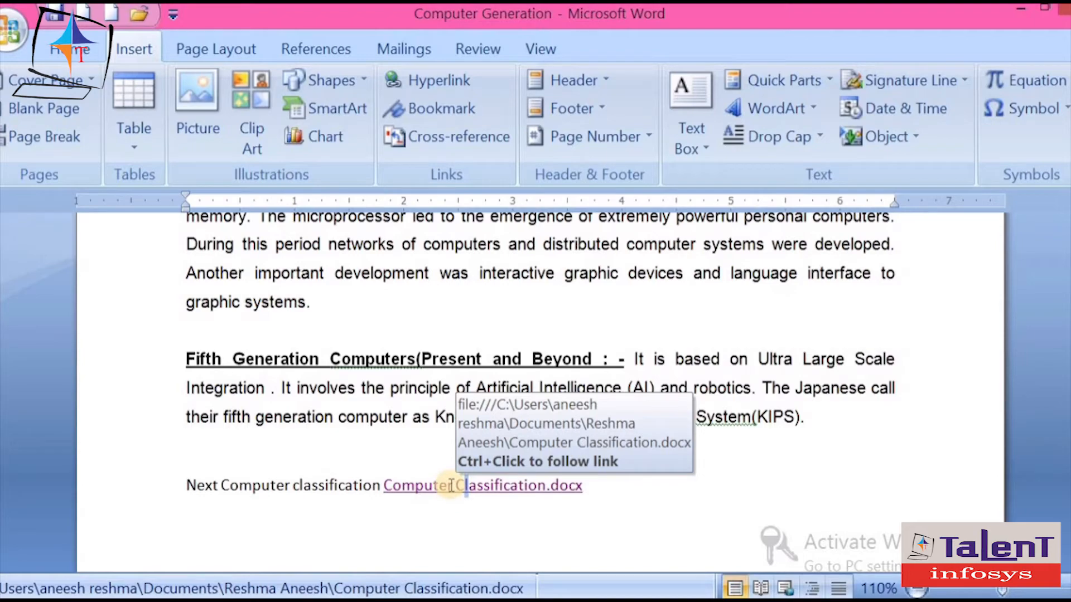
# - Reopen Computer Classification through the hyperlink in a maximized window and add "Previous" below the dashed line at the document's end
pyautogui.keyDown('ctrl'); pyautogui.click(440, 484); pyautogui.keyUp('ctrl')
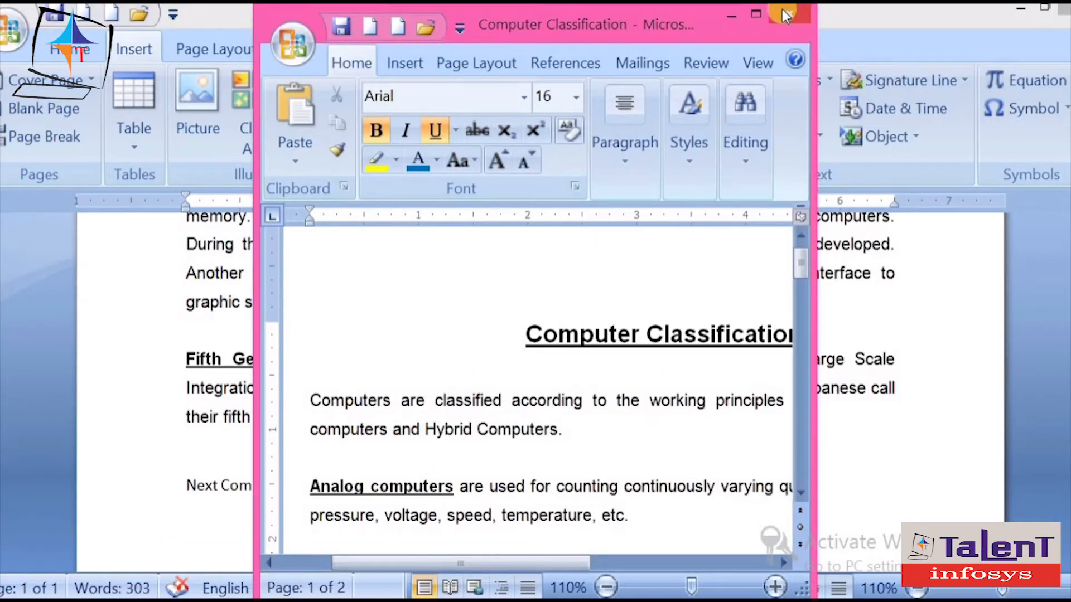
pyautogui.click(748, 15)
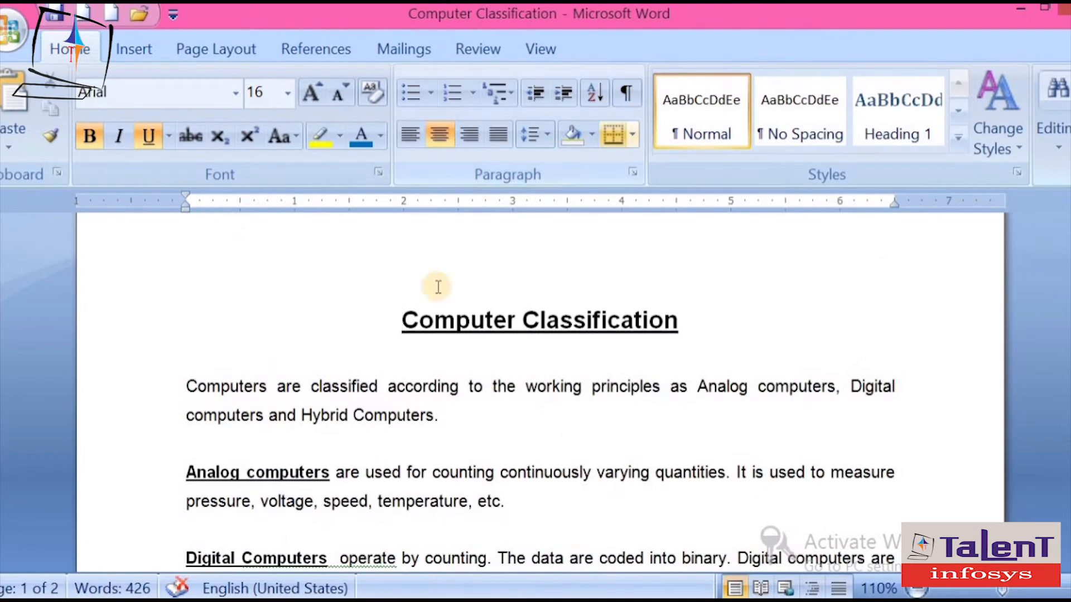
pyautogui.scroll(-2, 435, 314)
pyautogui.scroll(-5, 435, 314)
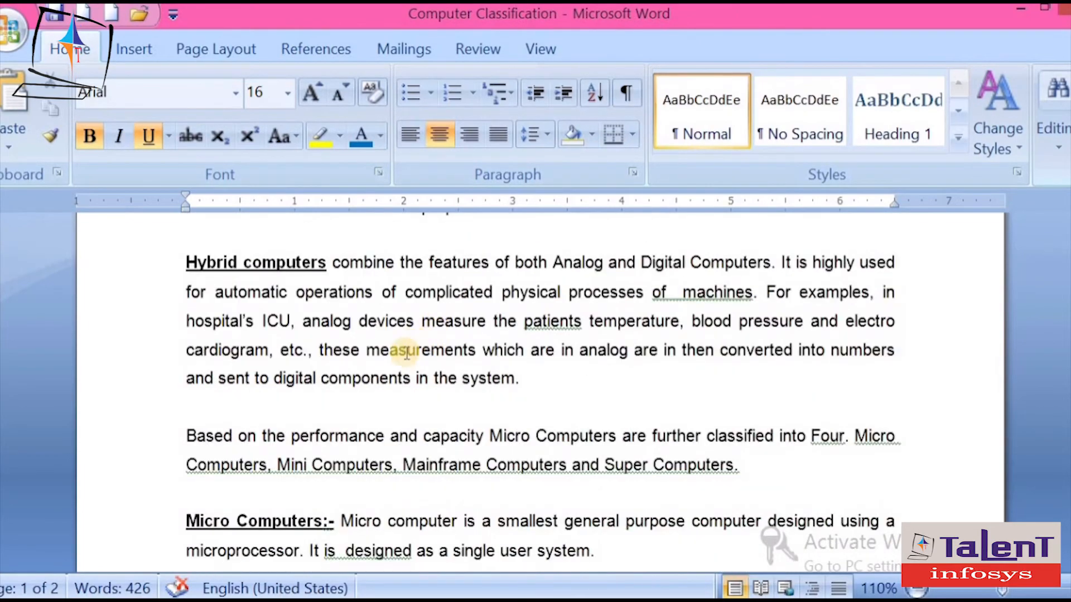
pyautogui.scroll(-9, 394, 358)
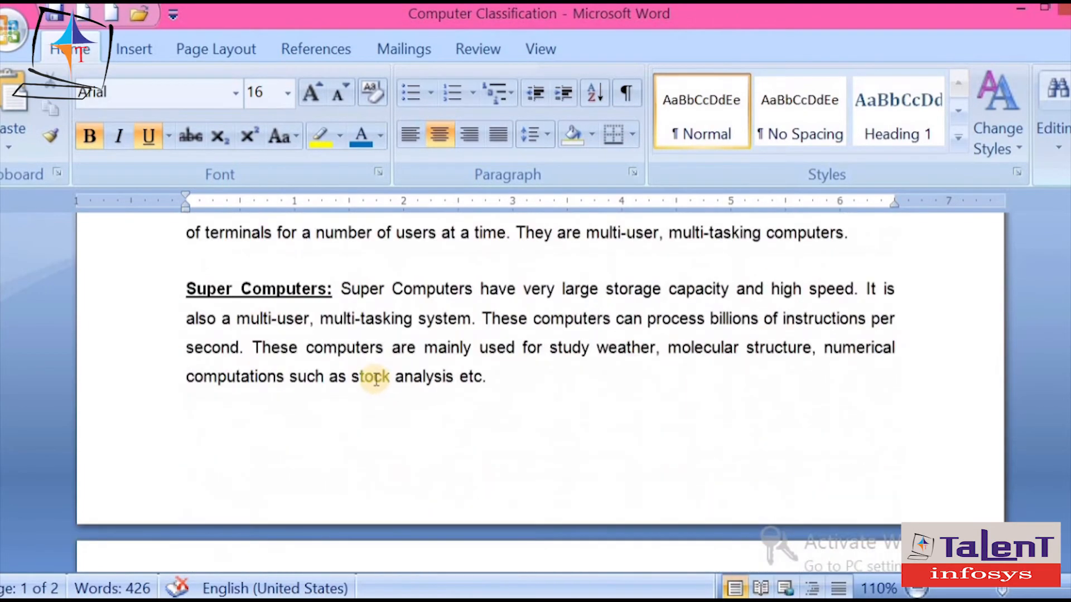
pyautogui.scroll(-10, 388, 382)
pyautogui.click(257, 384)
pyautogui.write('pre')
pyautogui.write('ious')
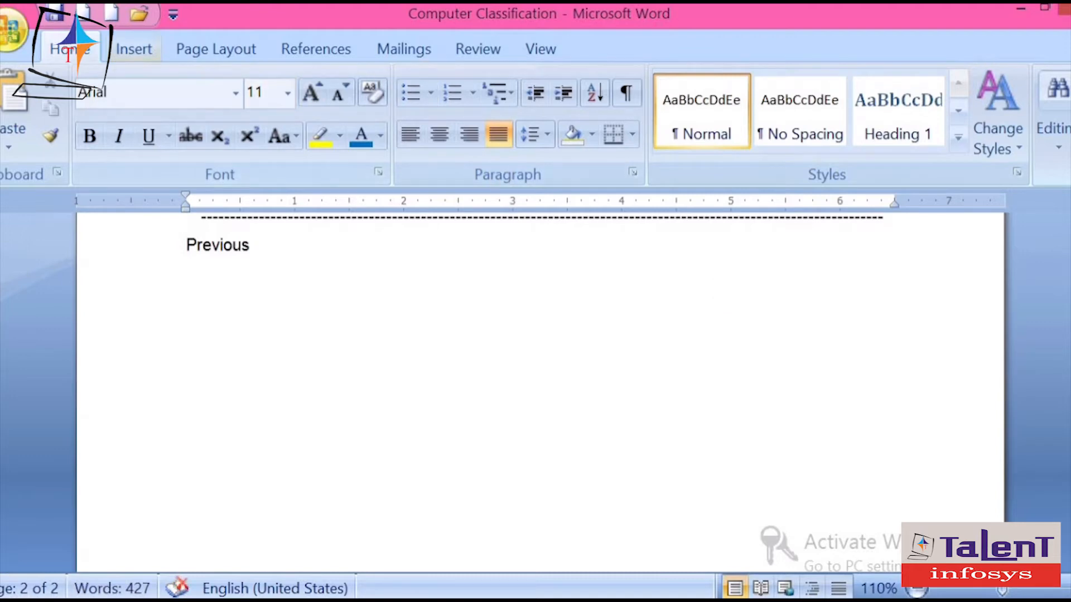
# - Switch back to the Computer Generation document and save it as a Word Document under the name Computer Generation
pyautogui.click(1020, 9)
pyautogui.click(10, 42)
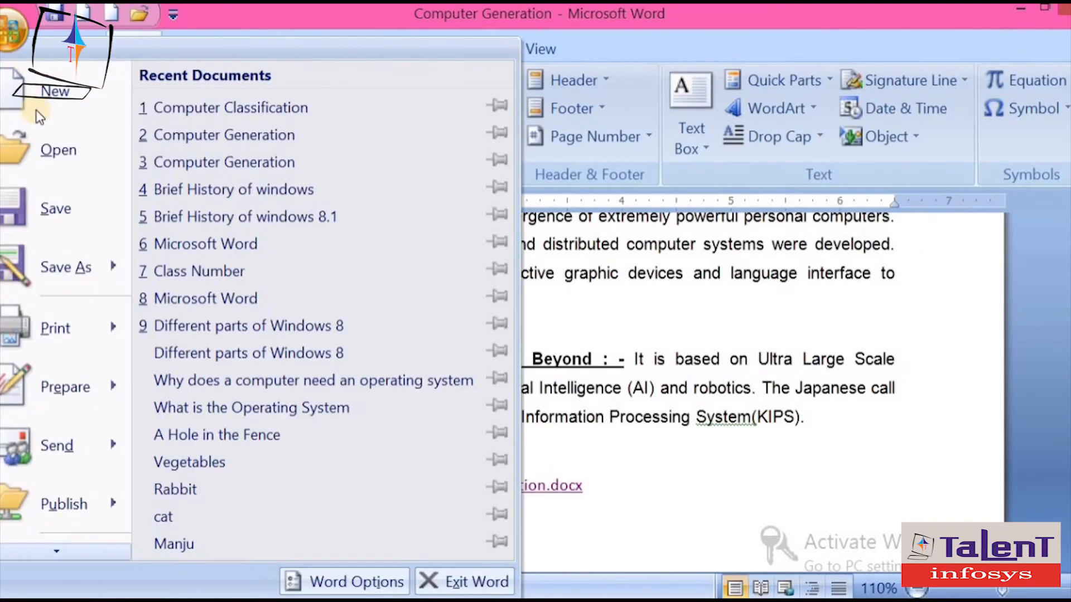
pyautogui.click(53, 272)
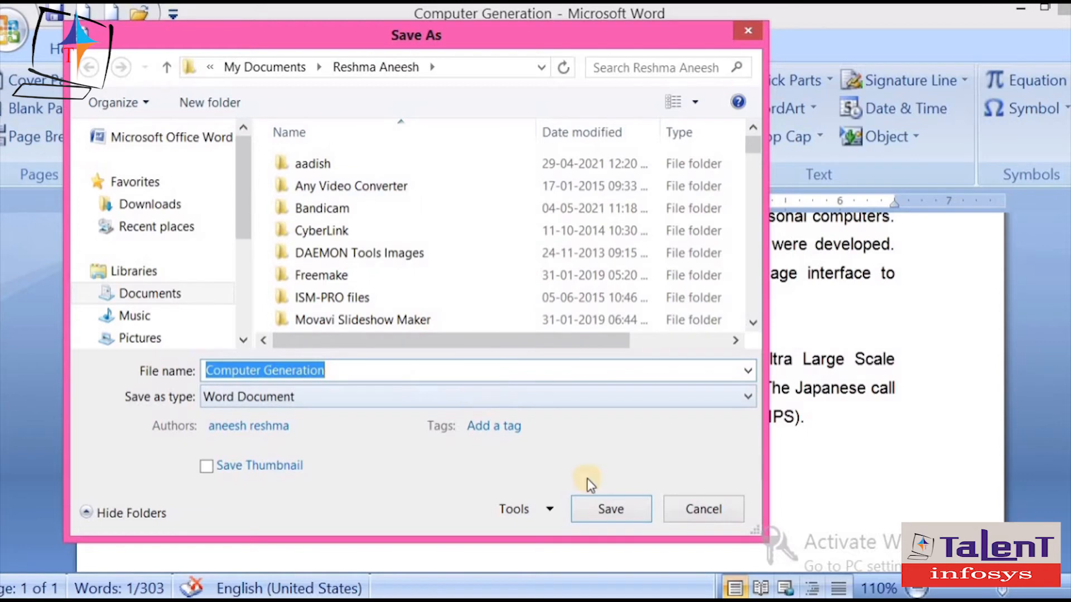
pyautogui.click(590, 506)
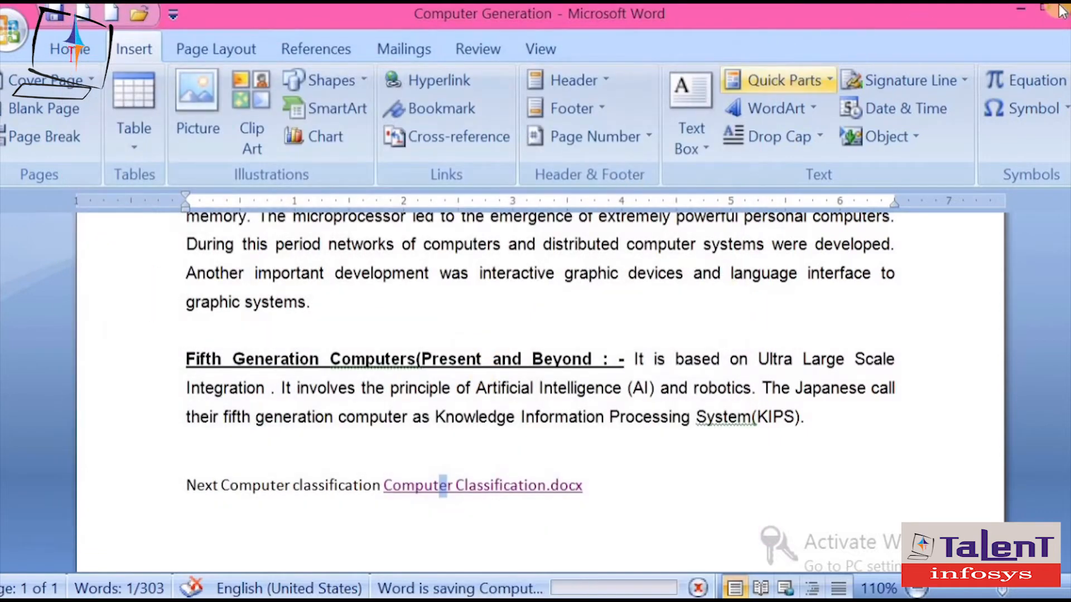
# - In Computer Classification, insert a hyperlink to Computer Generation.docx from the current folder after "Previous"
pyautogui.keyDown('ctrl'); pyautogui.click(505, 488); pyautogui.keyUp('ctrl')
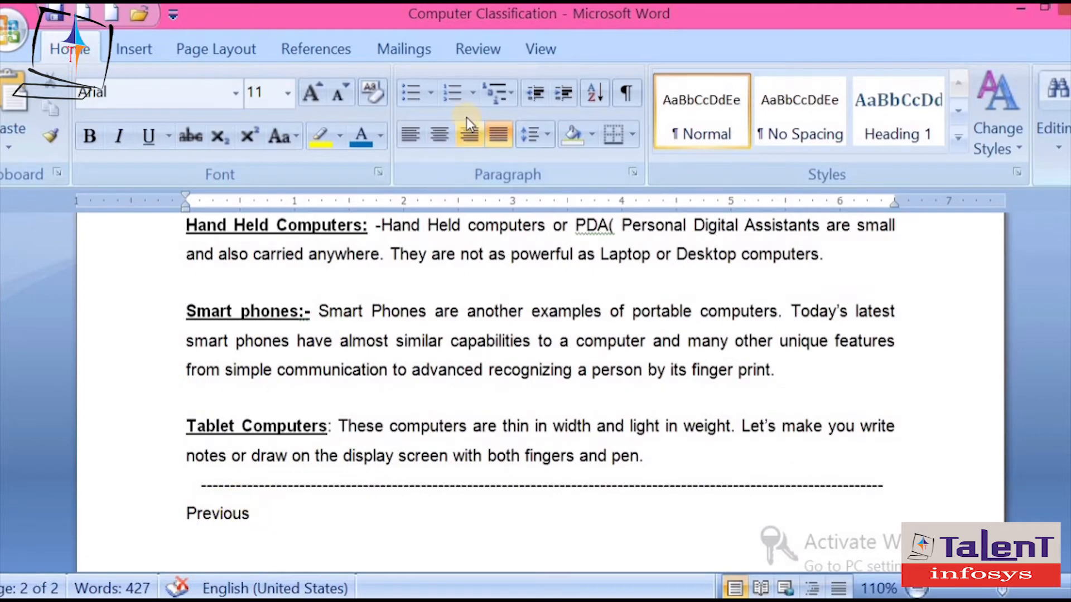
pyautogui.click(126, 46)
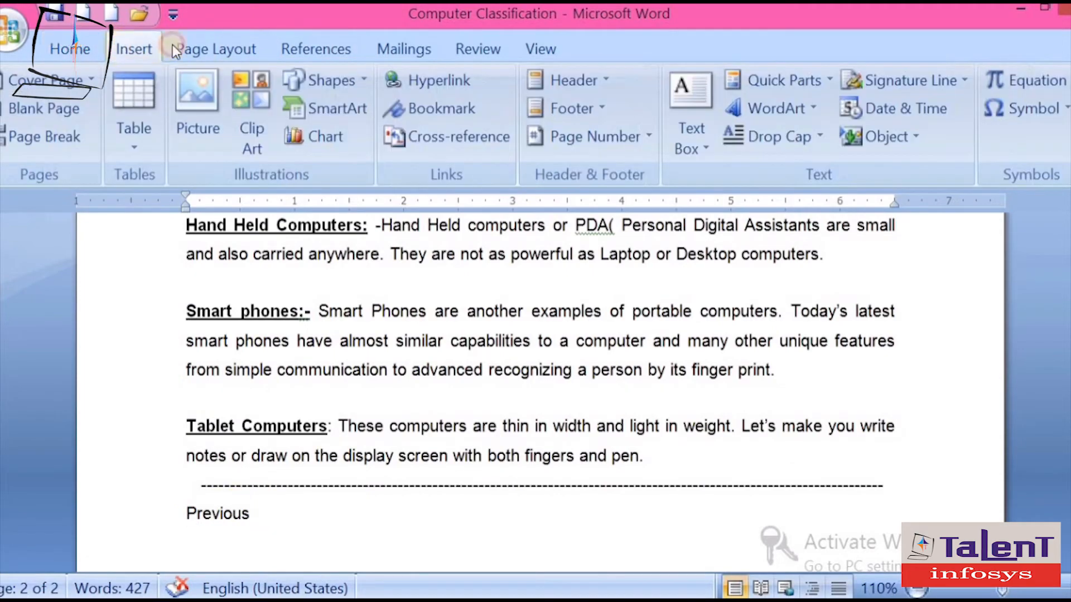
pyautogui.click(427, 84)
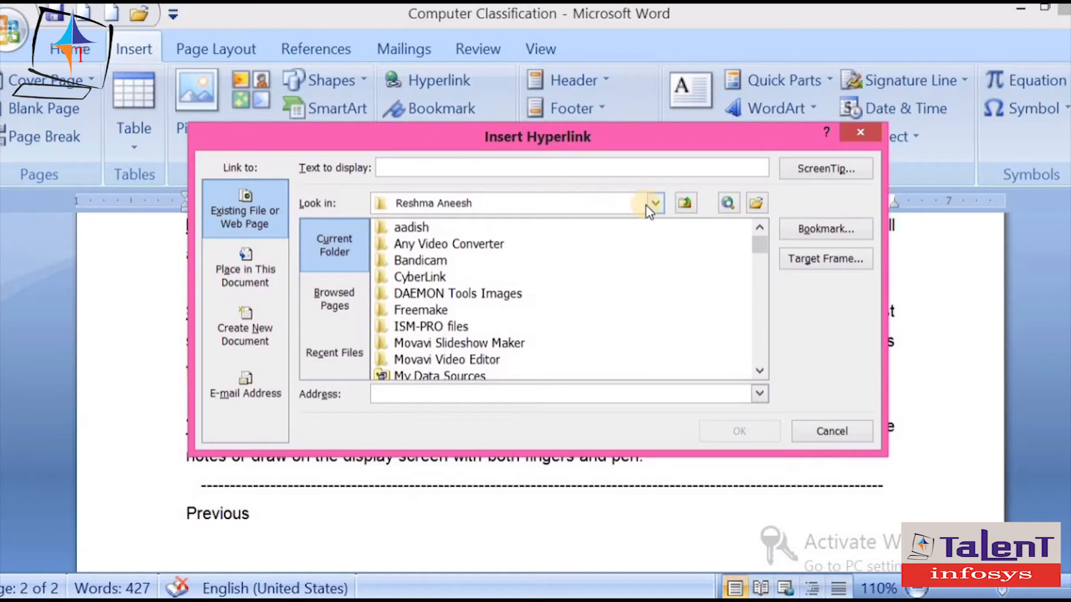
pyautogui.moveTo(760, 242); pyautogui.dragTo(757, 268)
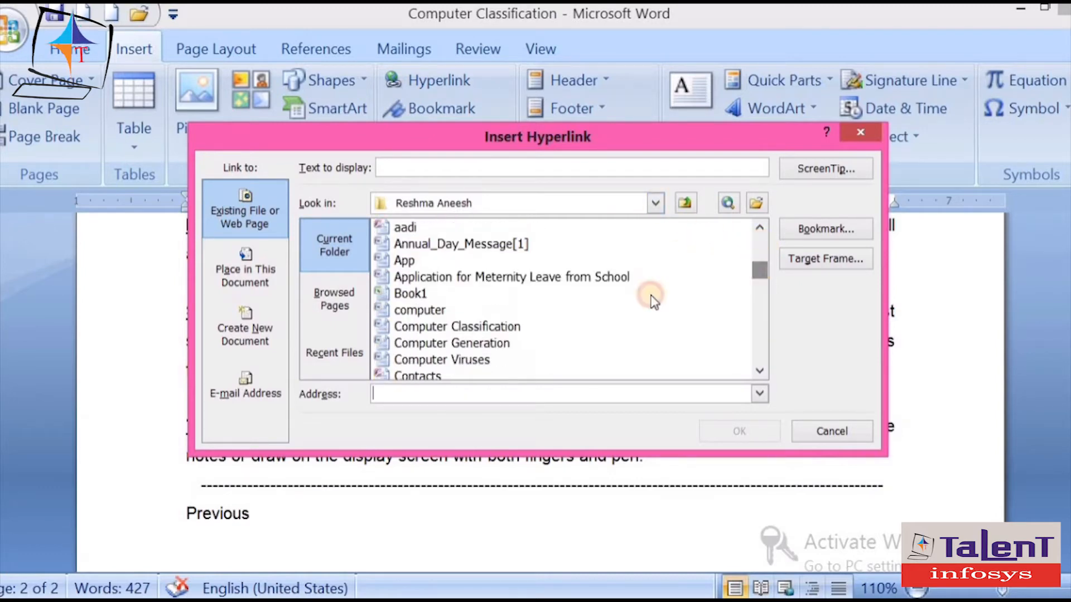
pyautogui.click(507, 343)
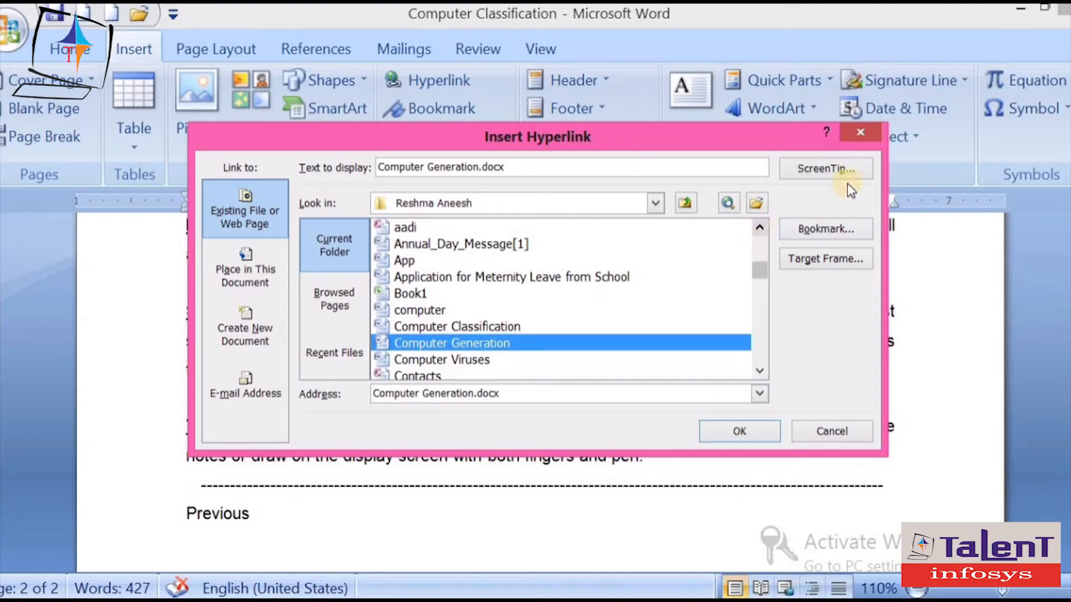
pyautogui.click(743, 431)
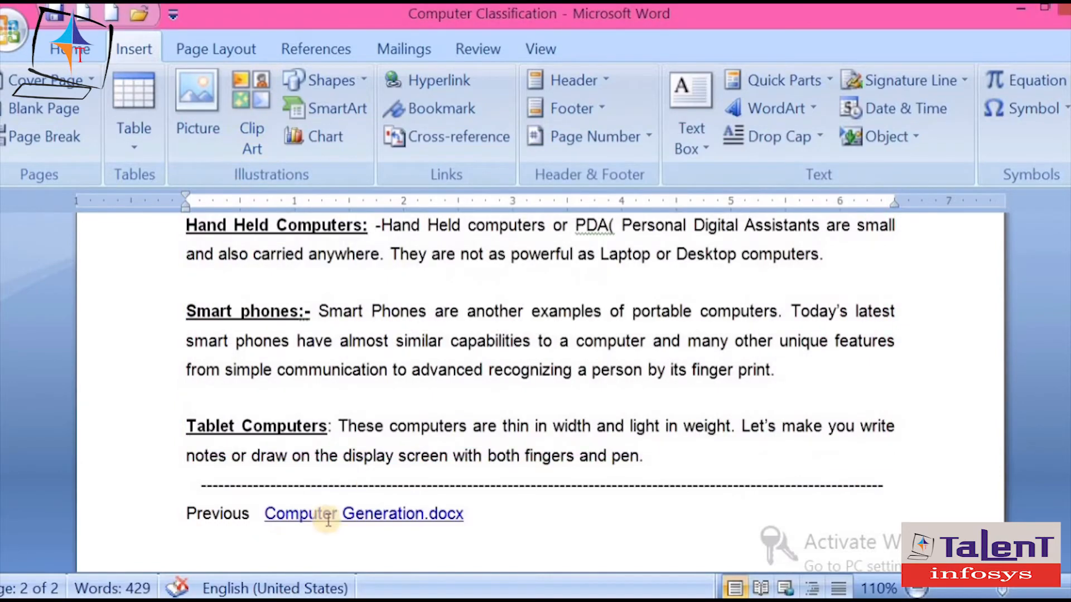
pyautogui.scroll(10, 538, 499)
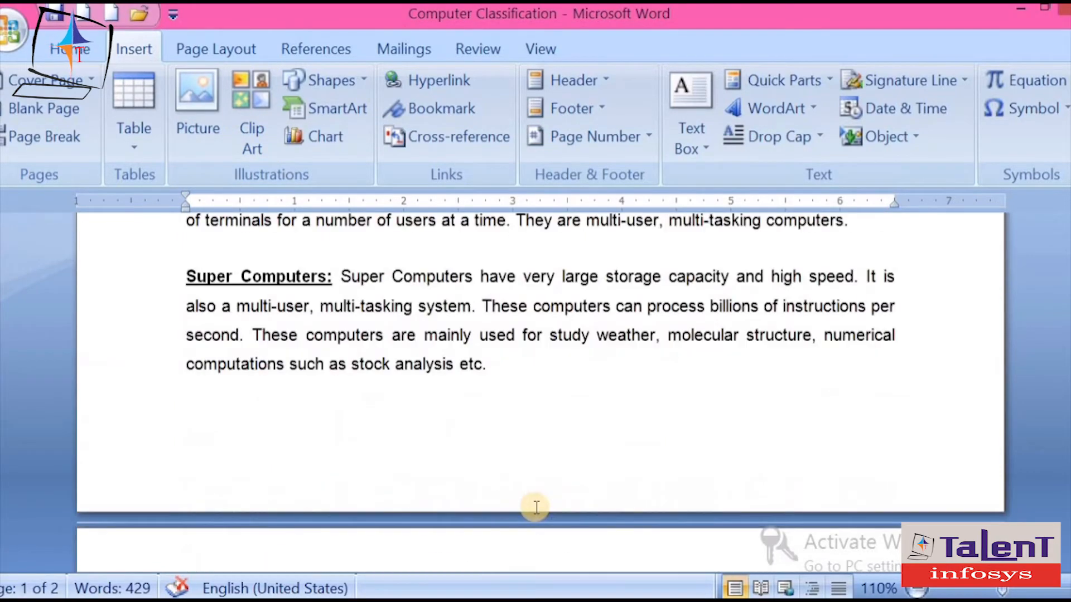
pyautogui.scroll(-10, 522, 474)
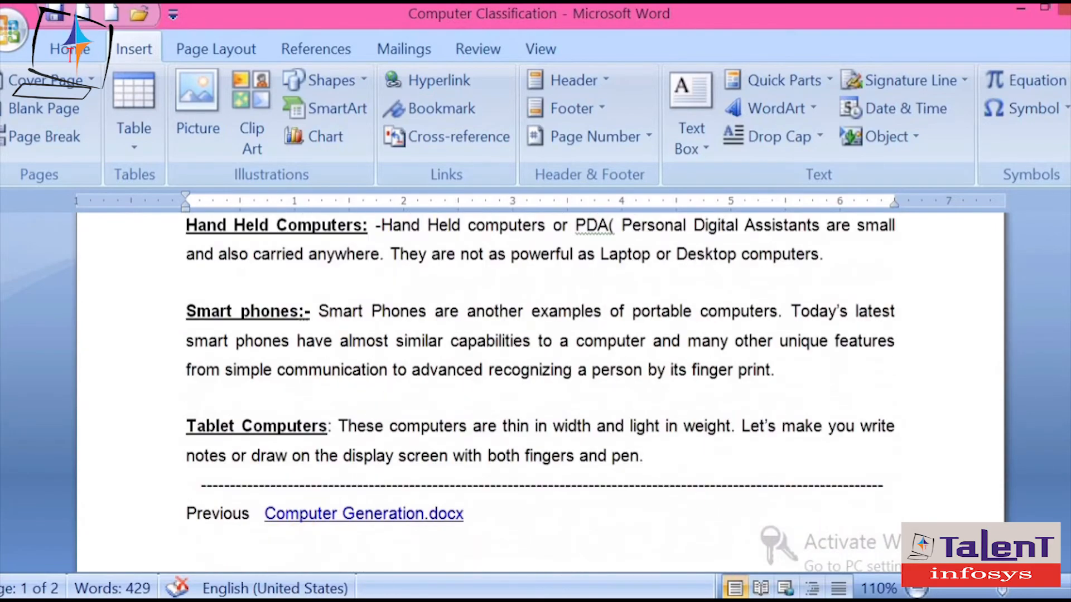
# - Minimize Computer Classification, close the Computer Generation document, and close Document3 without saving its changes
pyautogui.click(1021, 9)
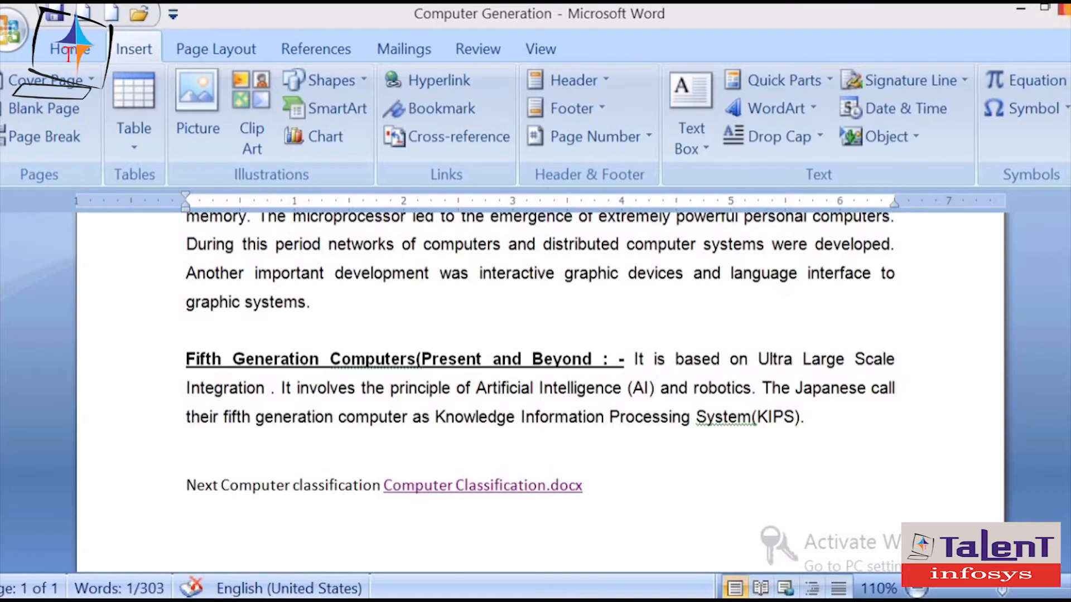
pyautogui.click(1066, 9)
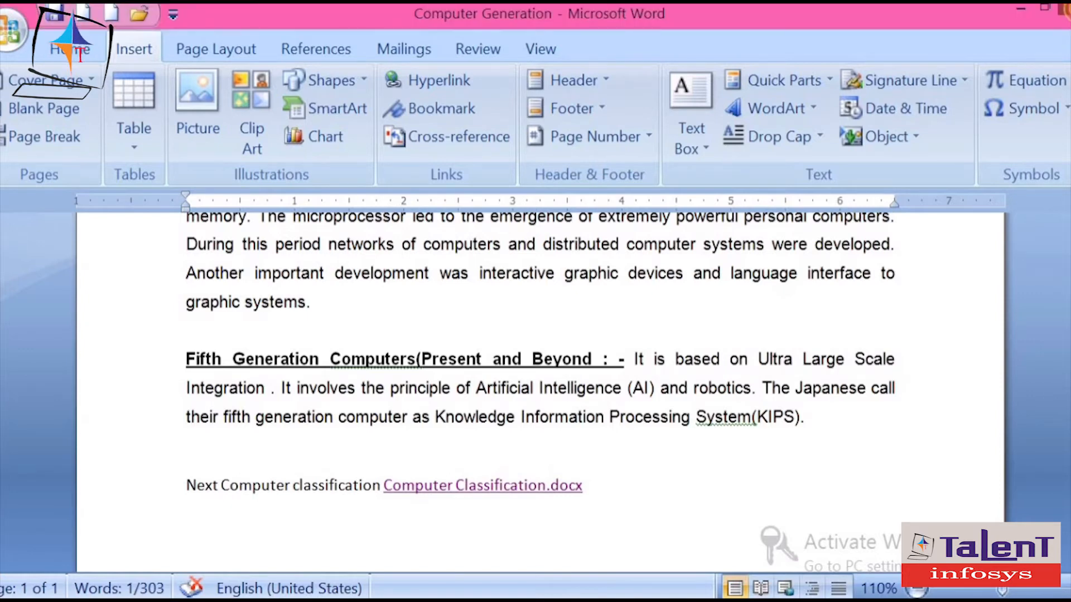
pyautogui.click(1066, 9)
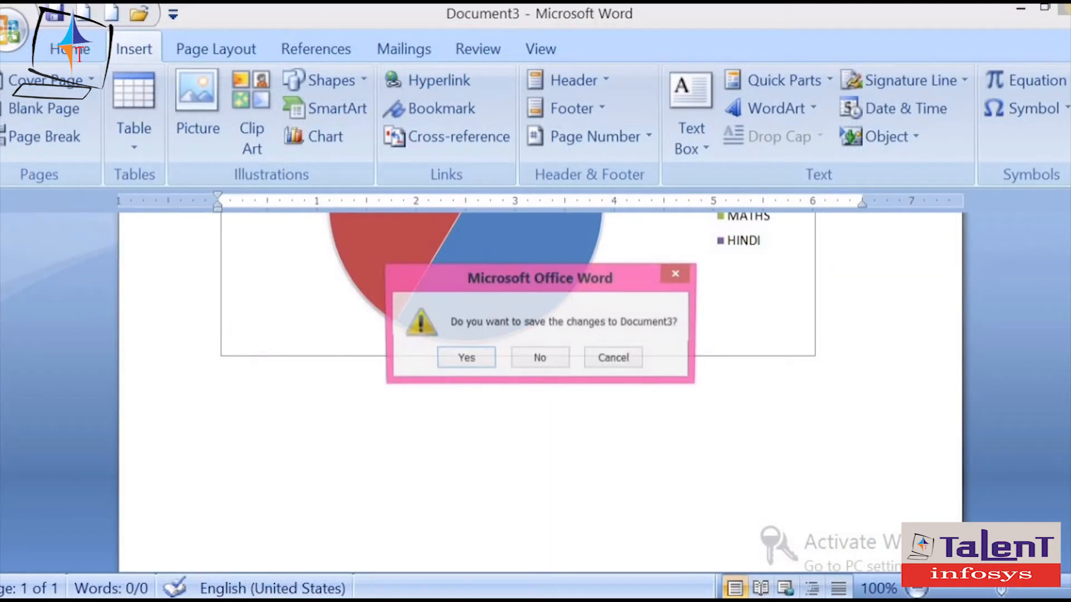
pyautogui.click(550, 360)
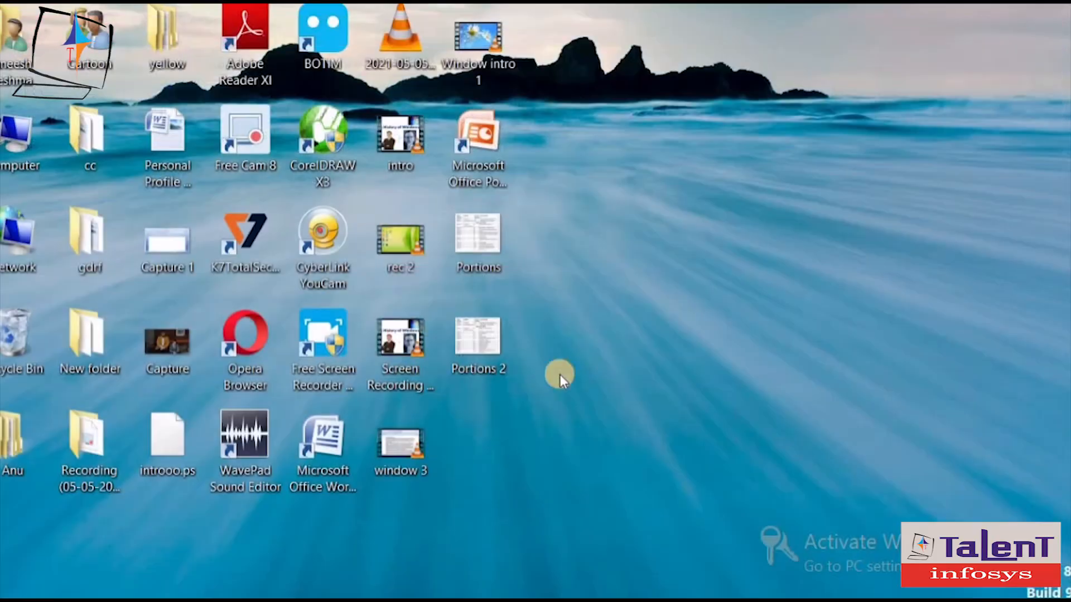
# - Restore Computer Classification and test its Computer Generation.docx hyperlink, viewing the opened document in a maximized window
pyautogui.click(413, 599)
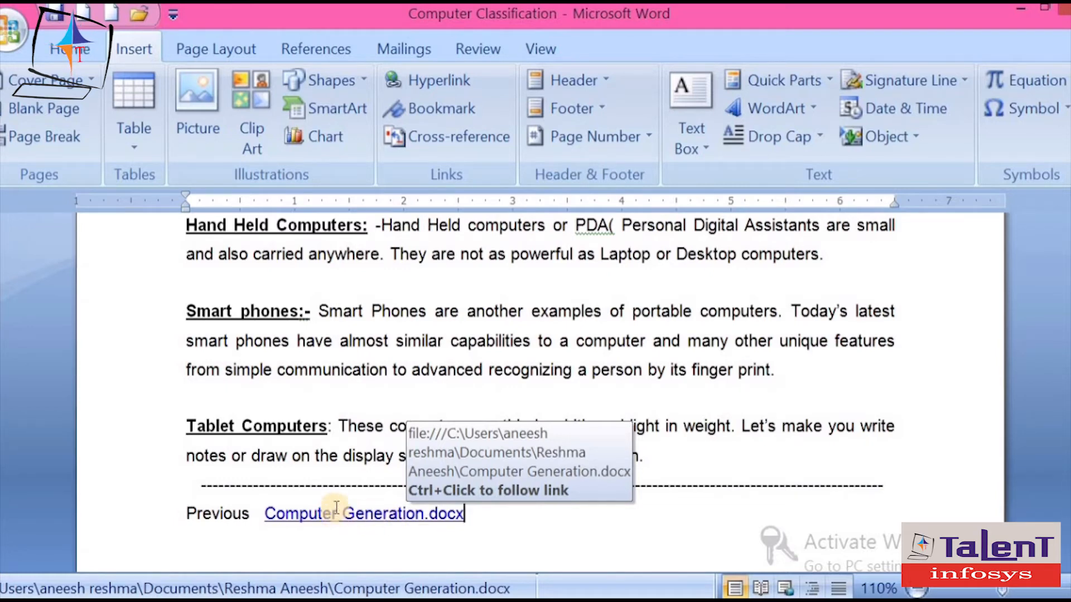
pyautogui.keyDown('ctrl'); pyautogui.click(417, 516); pyautogui.keyUp('ctrl')
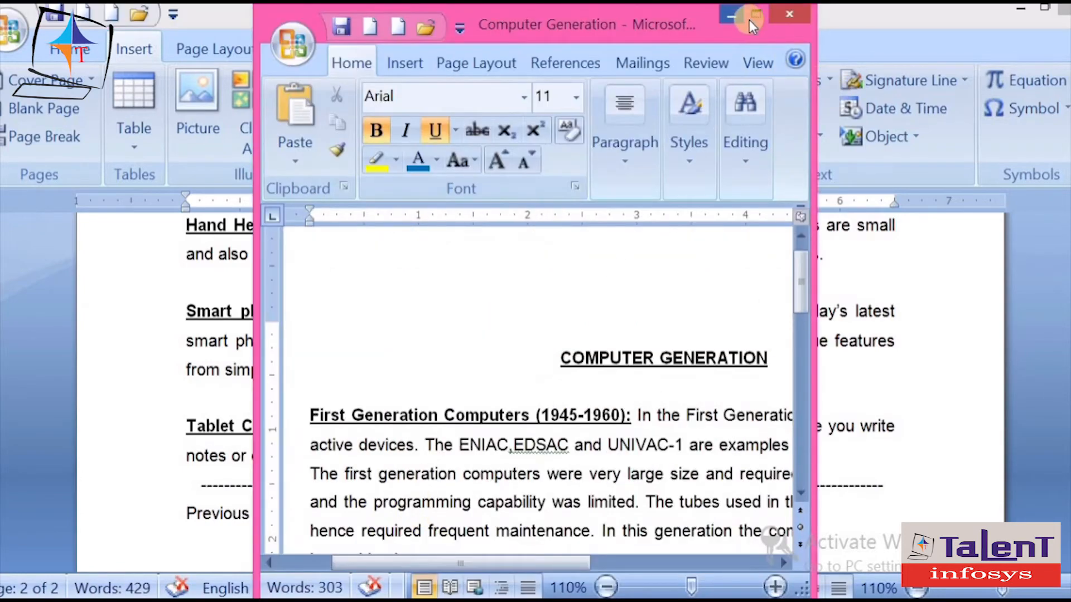
pyautogui.click(751, 19)
pyautogui.scroll(-5, 558, 394)
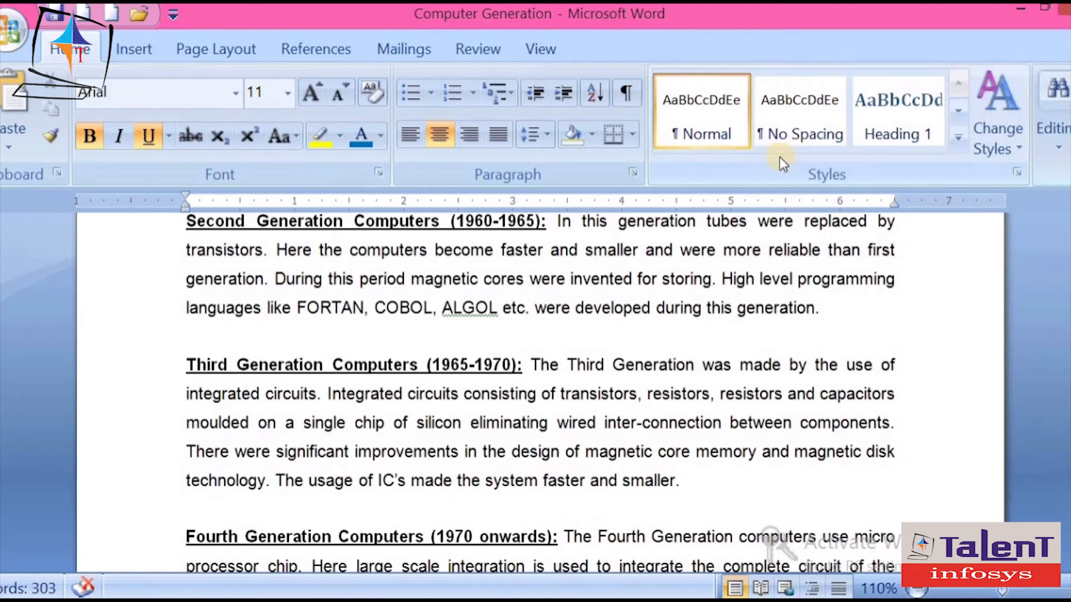
pyautogui.moveTo(1067, 24)
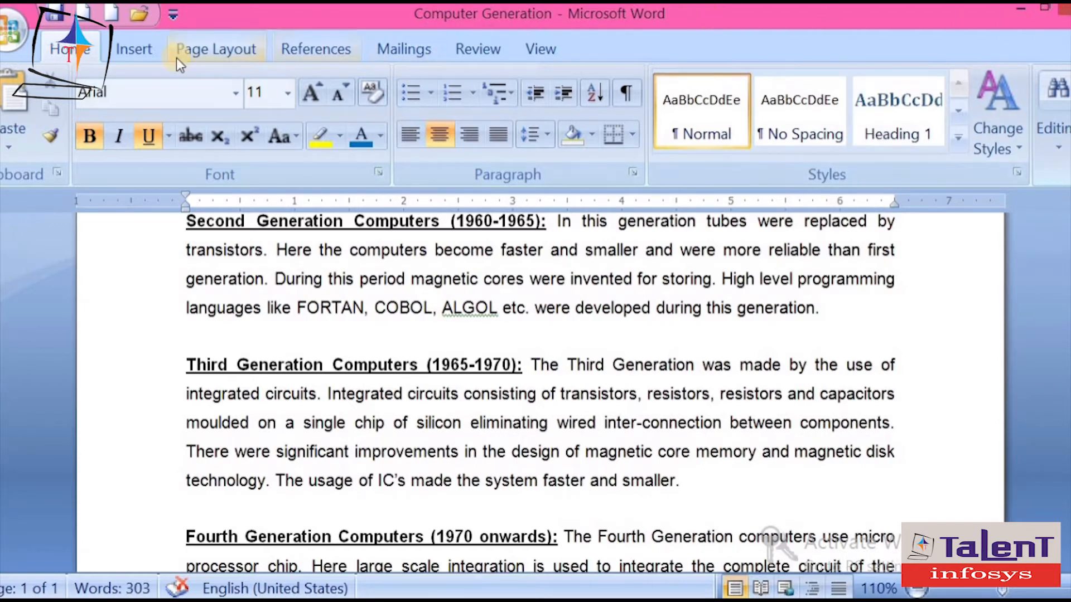
pyautogui.click(125, 49)
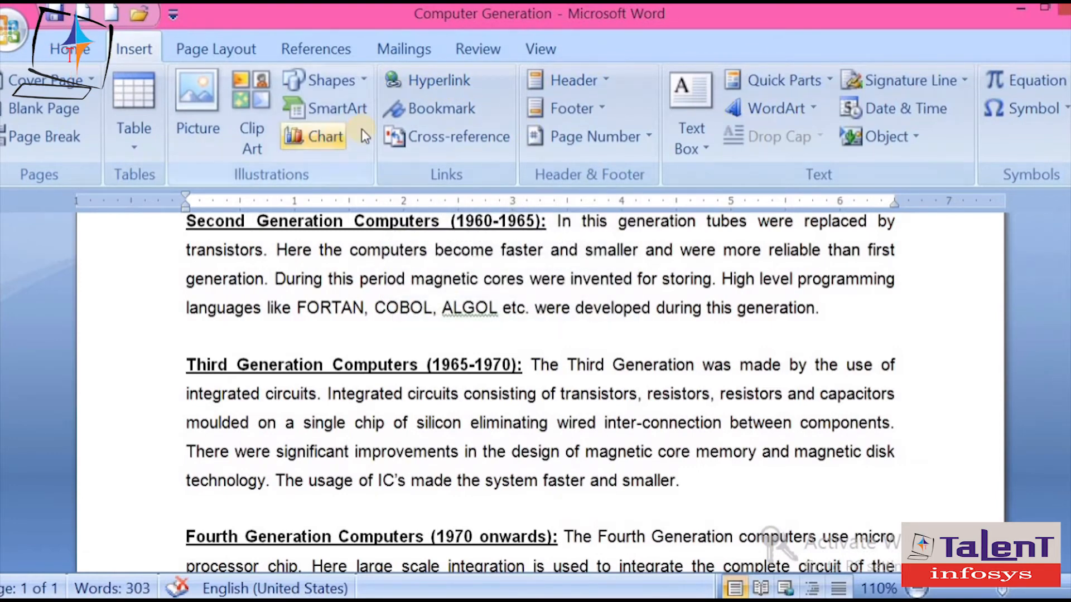
pyautogui.click(473, 116)
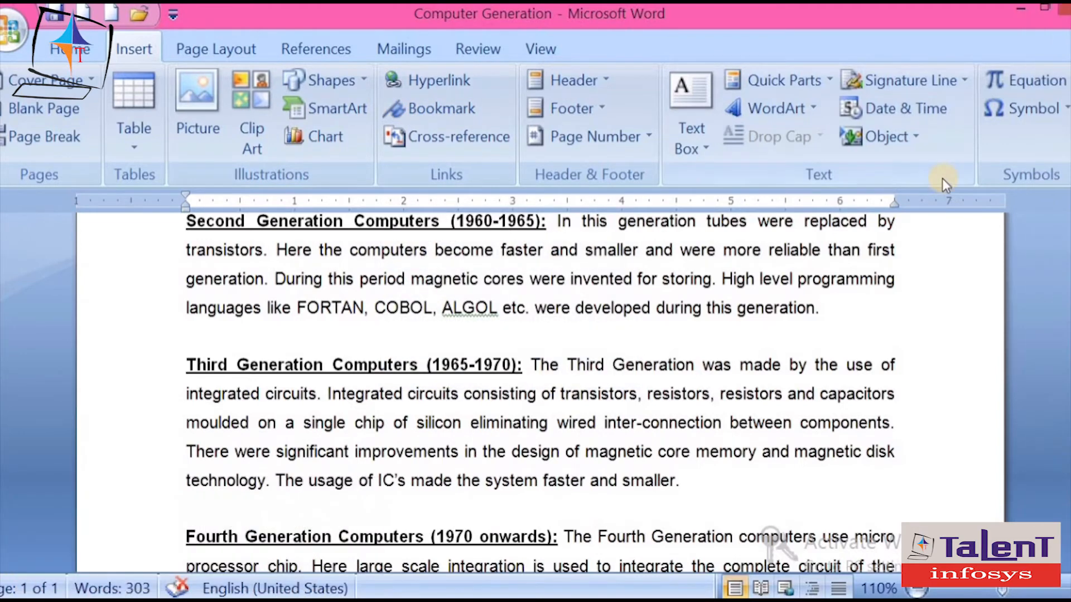
pyautogui.scroll(-2, 499, 357)
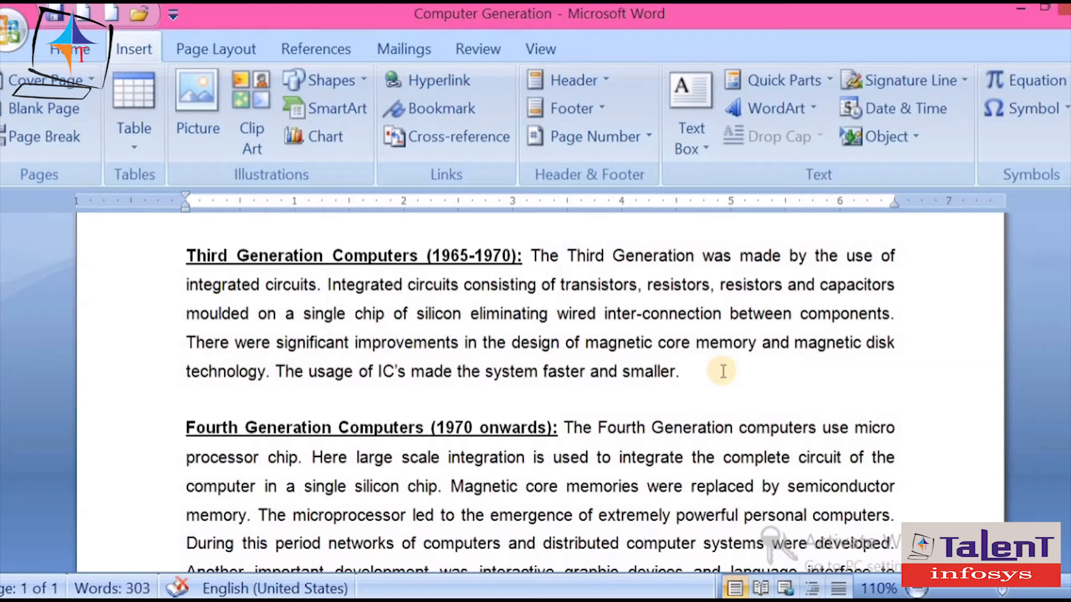
pyautogui.scroll(-1, 694, 371)
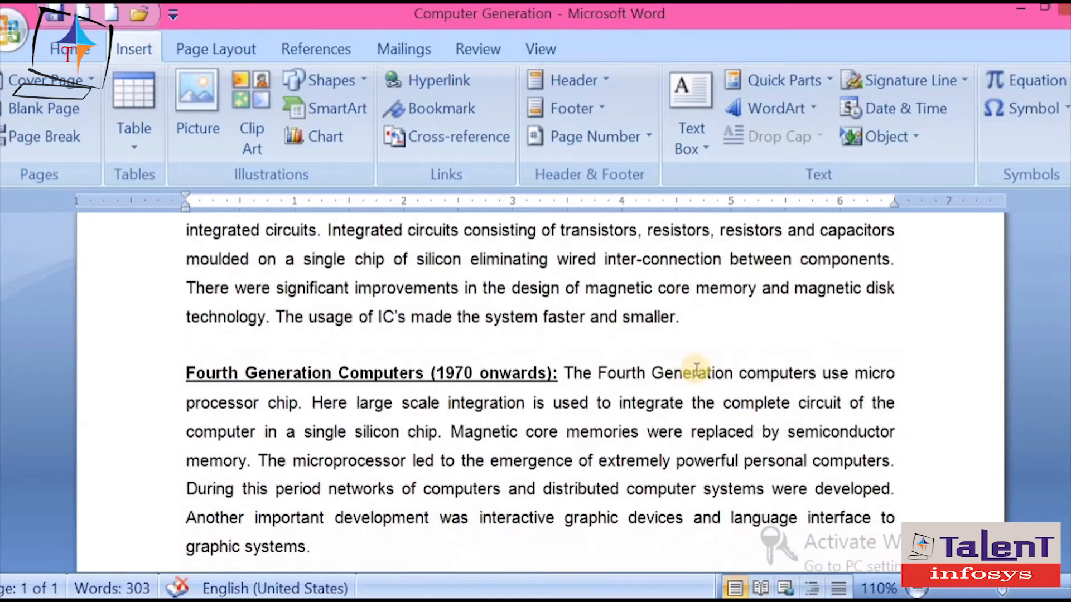
pyautogui.scroll(-2, 689, 373)
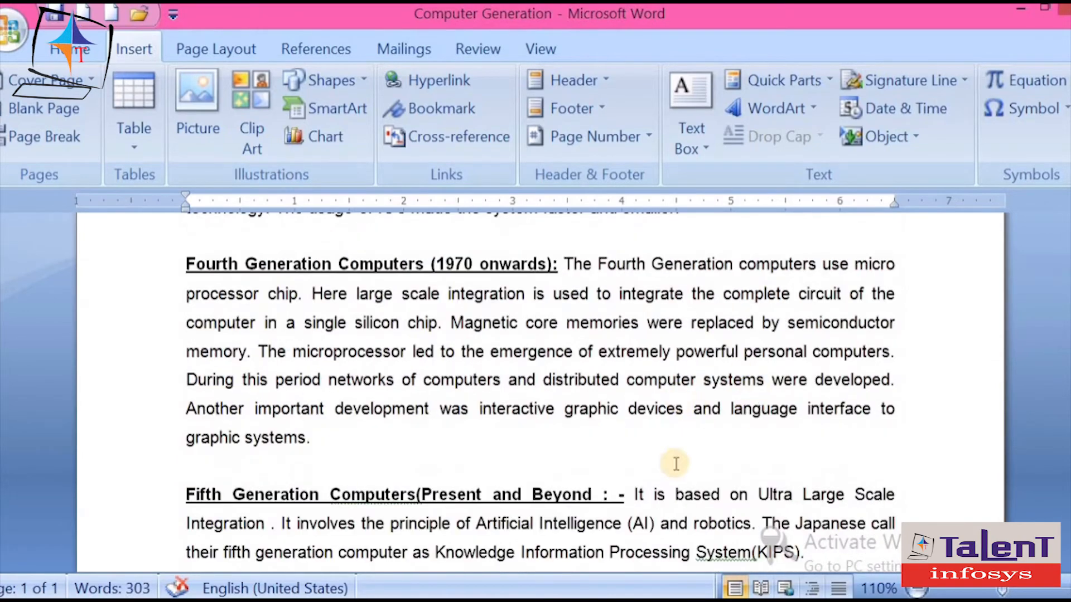
# - Add a bookmark named graphic after "graphic systems." at the end of the Fourth Generation Computers paragraph
pyautogui.moveTo(181, 439); pyautogui.dragTo(325, 440)
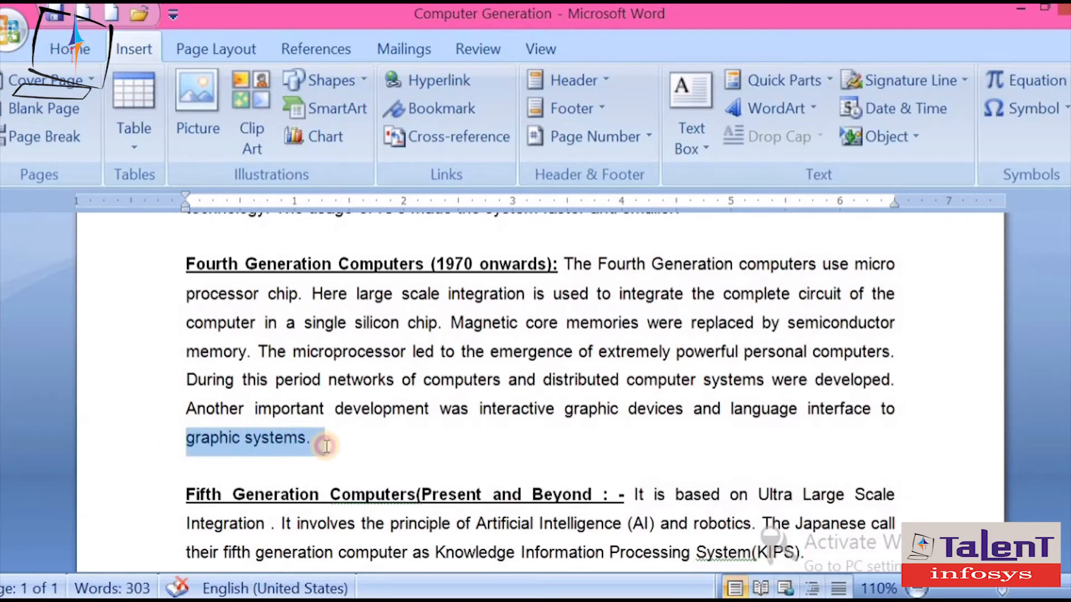
pyautogui.click(326, 440)
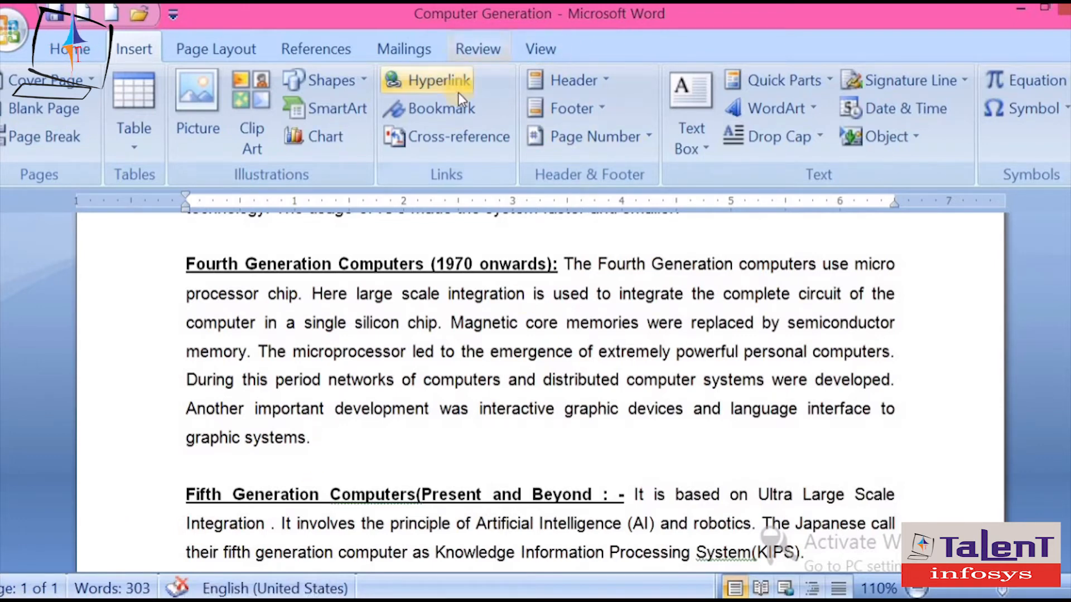
pyautogui.click(441, 107)
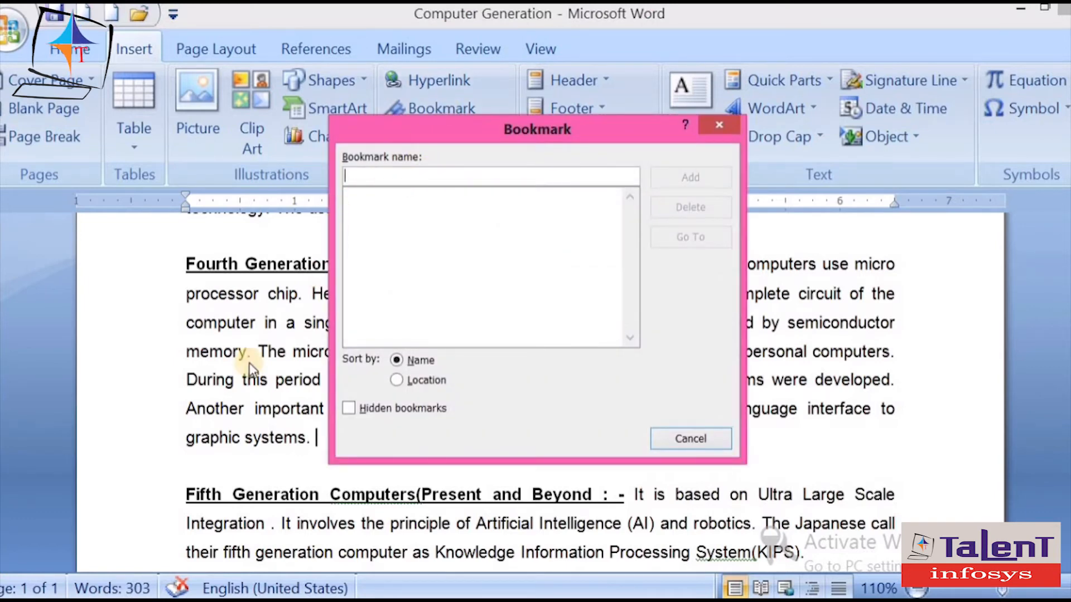
pyautogui.write('graphic')
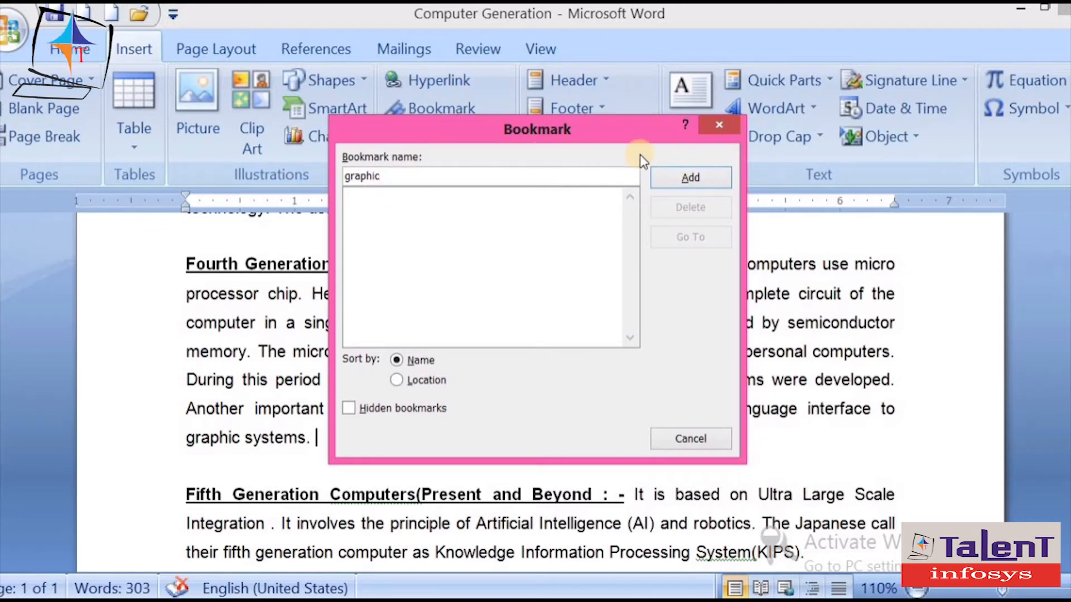
pyautogui.click(690, 177)
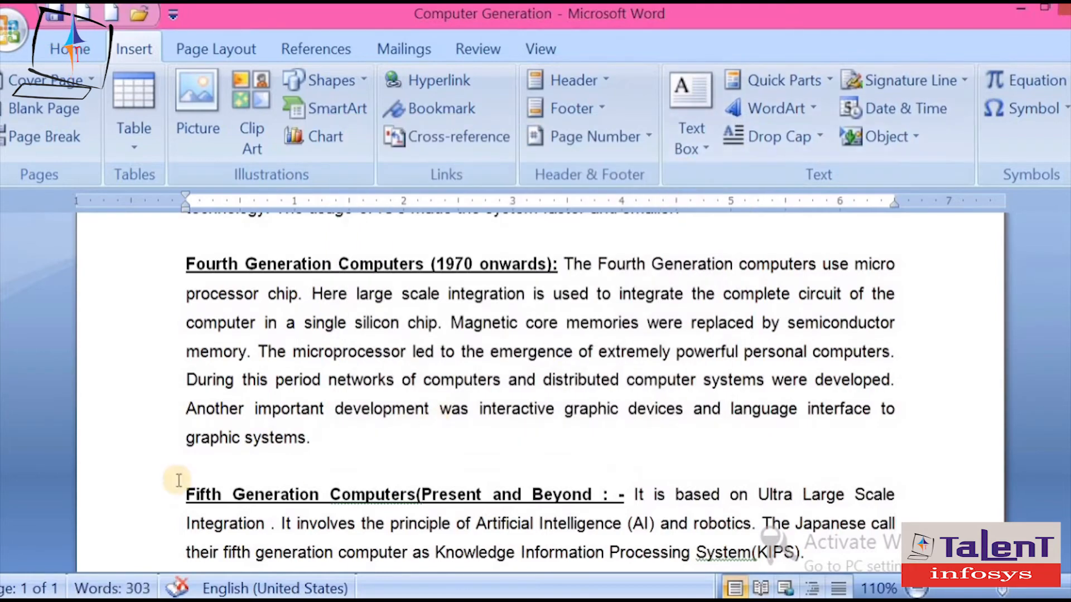
# - Test the graphic bookmark by going to it from the First Generation Computers paragraph, and close the Bookmark dialog
pyautogui.scroll(-2, 358, 510)
pyautogui.scroll(10, 365, 506)
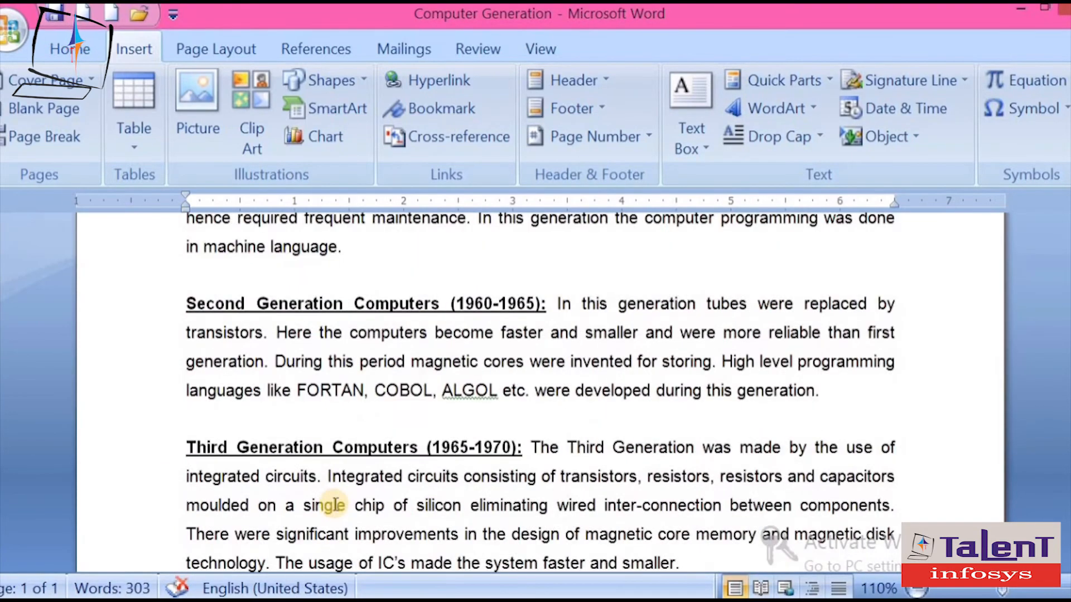
pyautogui.click(391, 472)
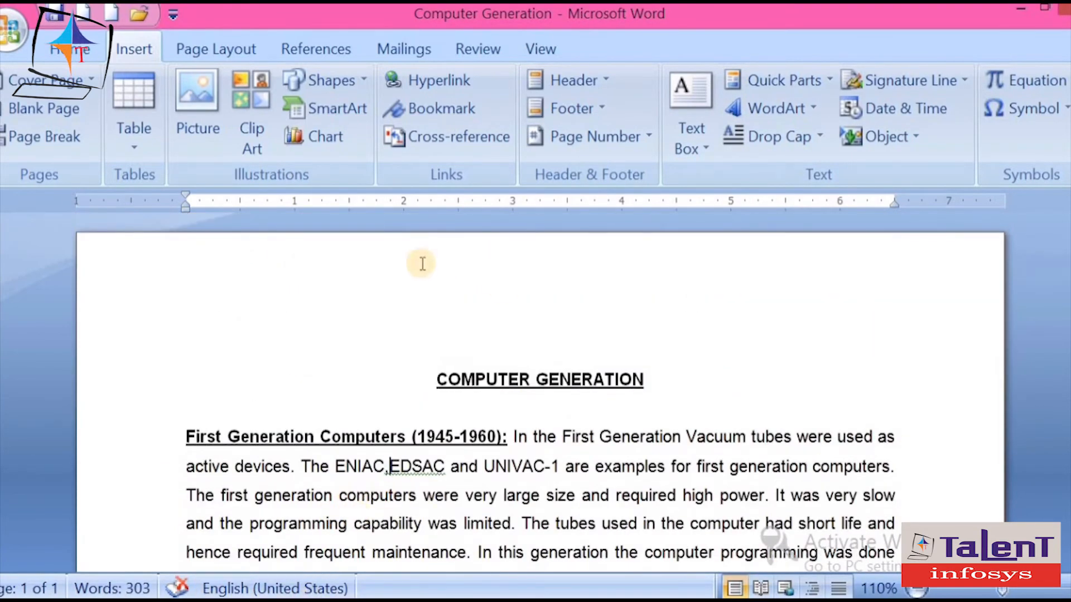
pyautogui.click(441, 117)
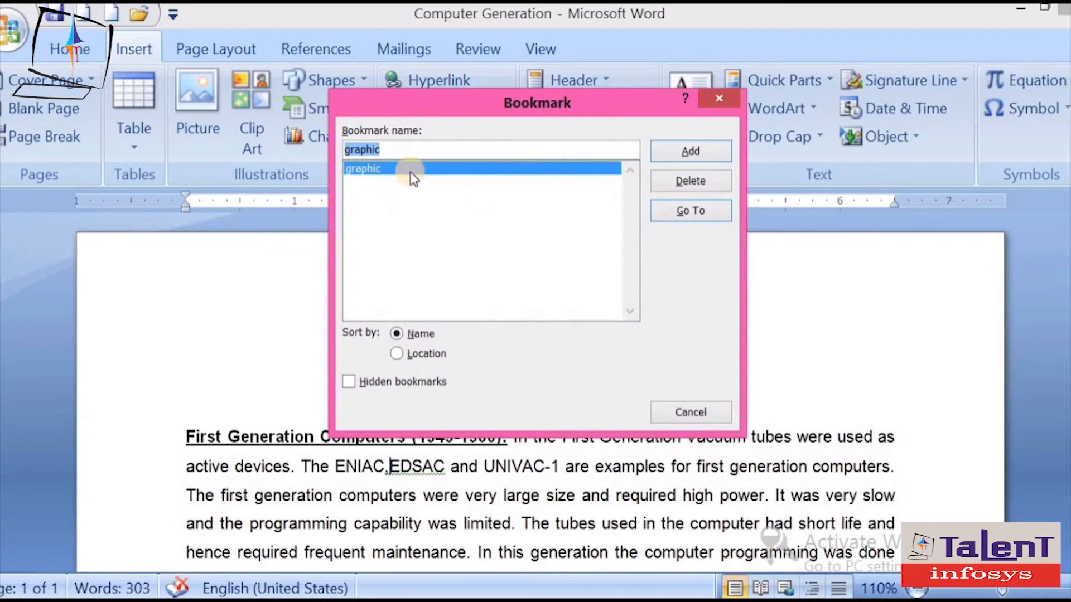
pyautogui.click(696, 213)
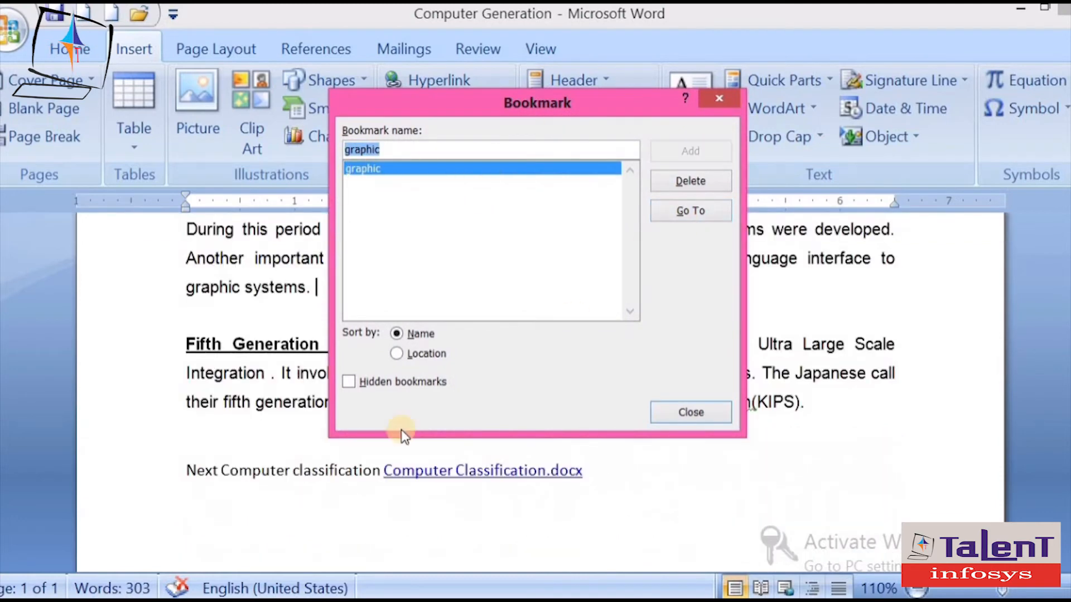
pyautogui.click(690, 412)
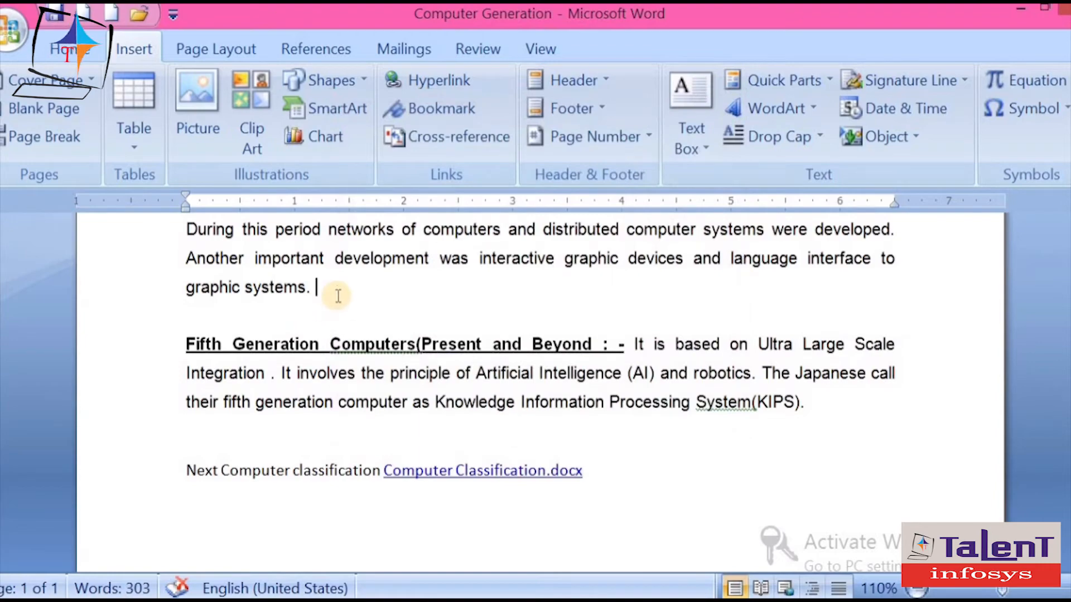
# - Add a bookmark named mm after "magnetic core memory" in the Third Generation Computers paragraph
pyautogui.scroll(4, 466, 390)
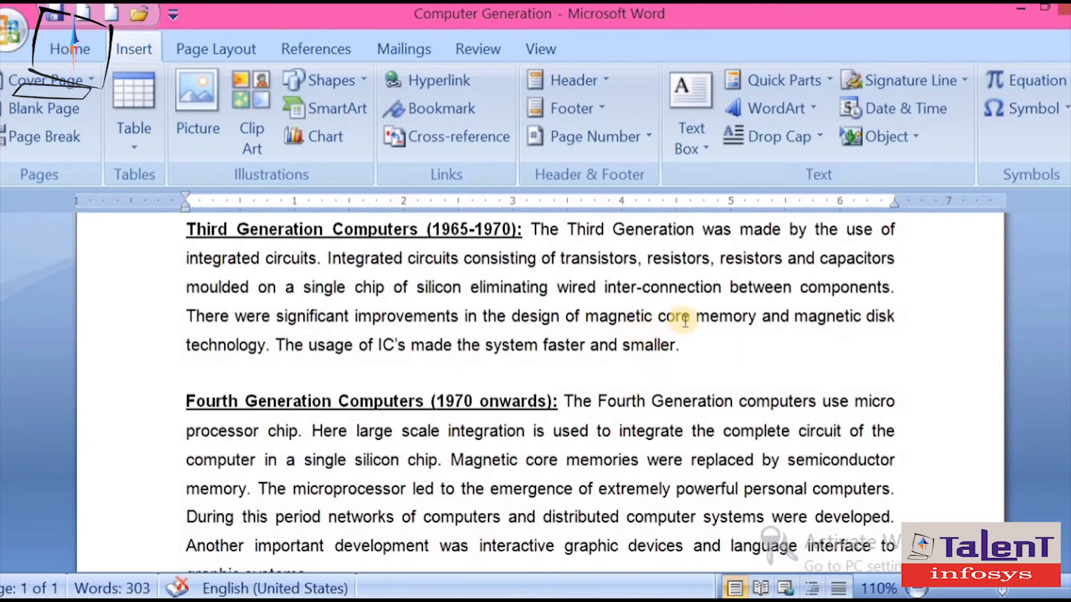
pyautogui.click(755, 318)
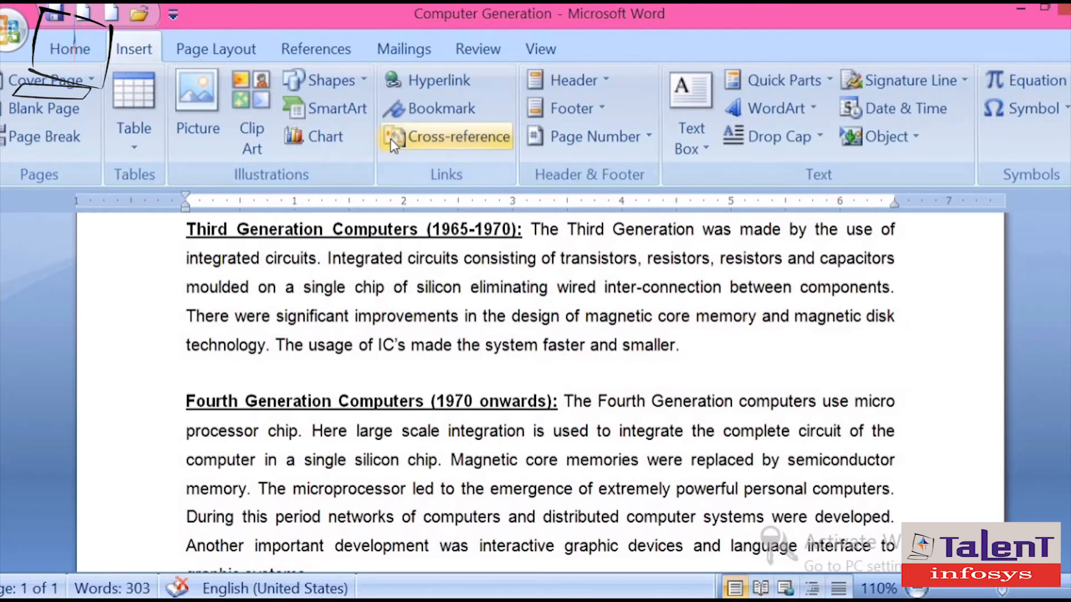
pyautogui.click(433, 107)
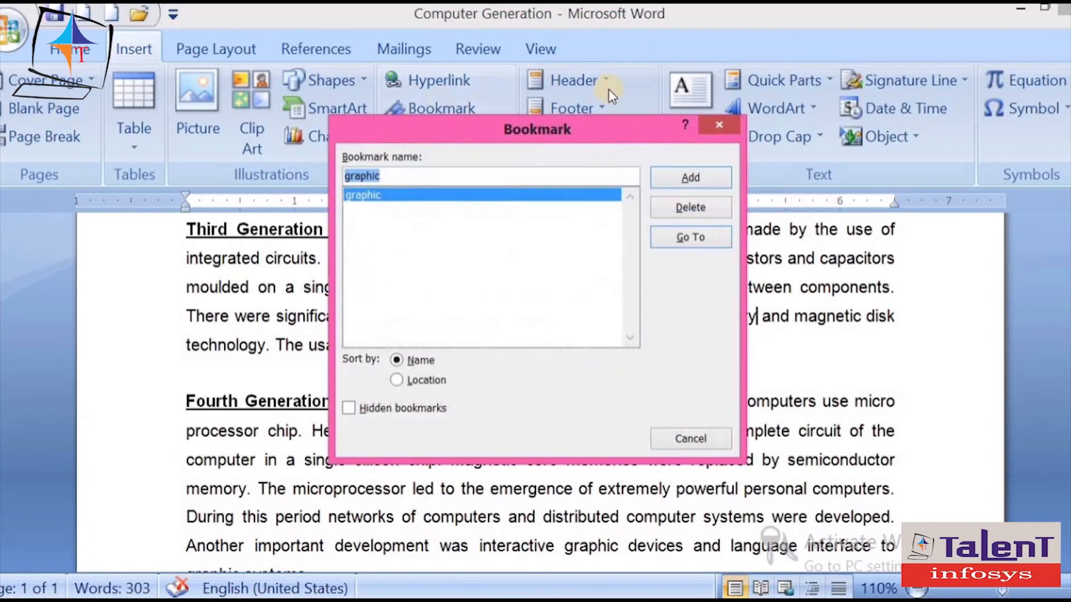
pyautogui.click(402, 180)
pyautogui.doubleClick(403, 179)
pyautogui.write('mm')
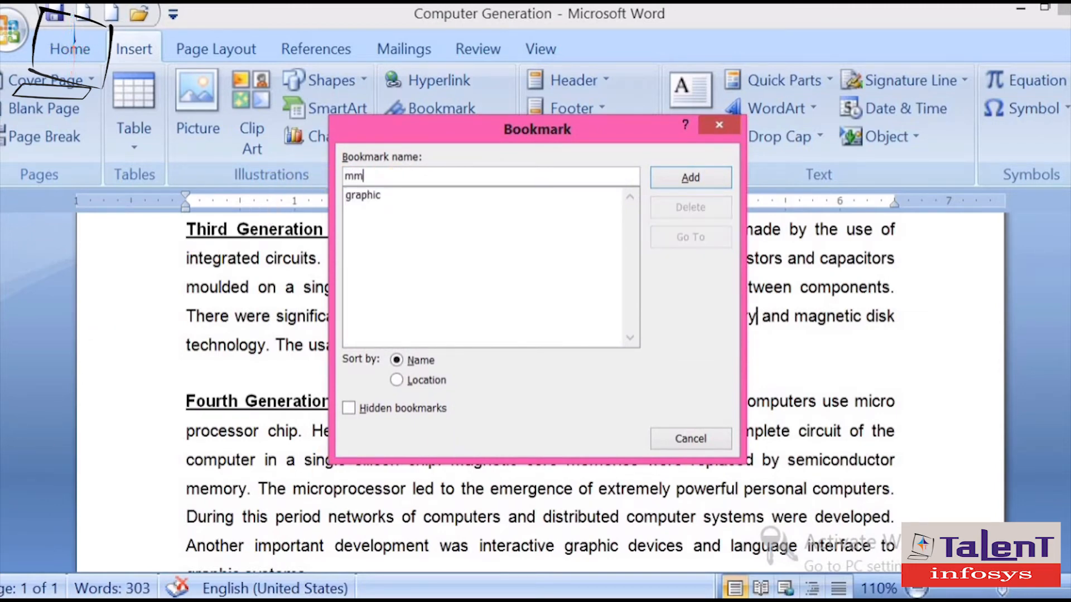
pyautogui.click(686, 179)
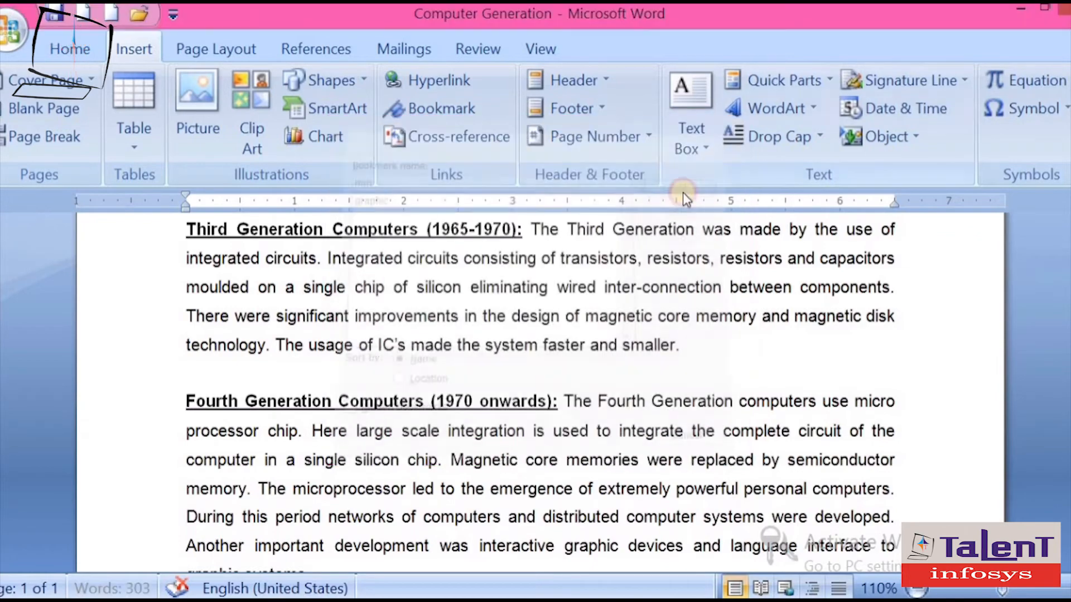
# - Test the mm bookmark by going to it from the end of the document, and close the Bookmark dialog
pyautogui.scroll(-3, 573, 439)
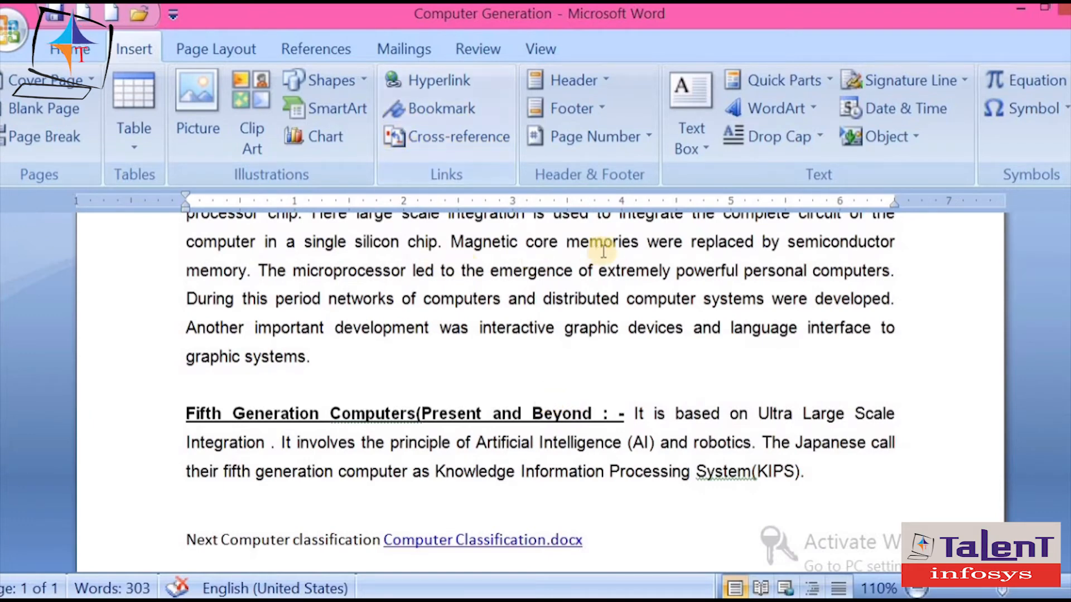
pyautogui.scroll(-2, 536, 261)
pyautogui.click(427, 108)
pyautogui.click(375, 212)
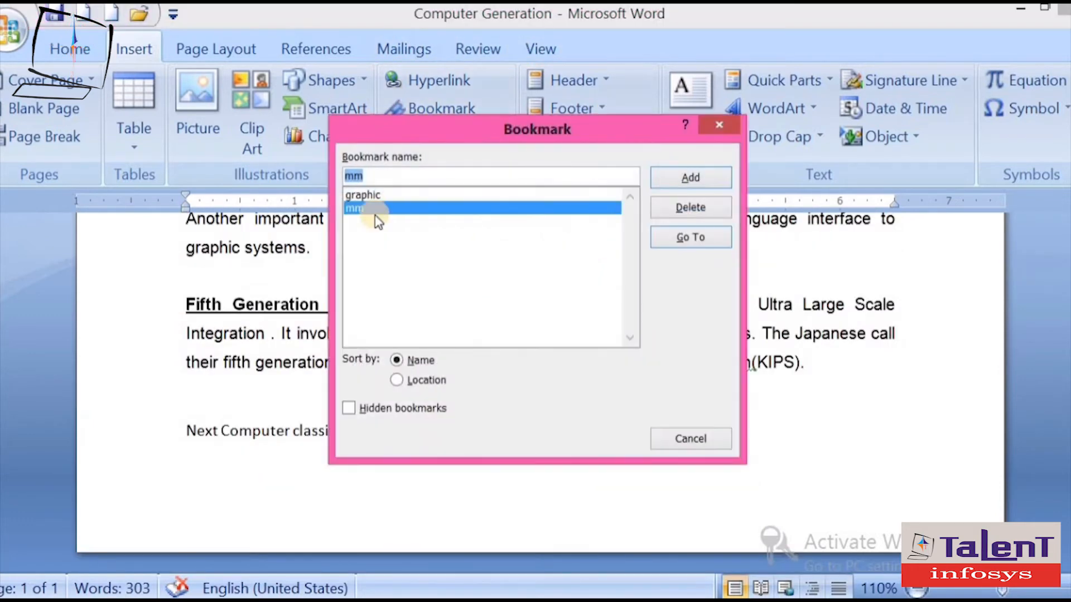
pyautogui.click(383, 196)
pyautogui.click(383, 207)
pyautogui.click(659, 239)
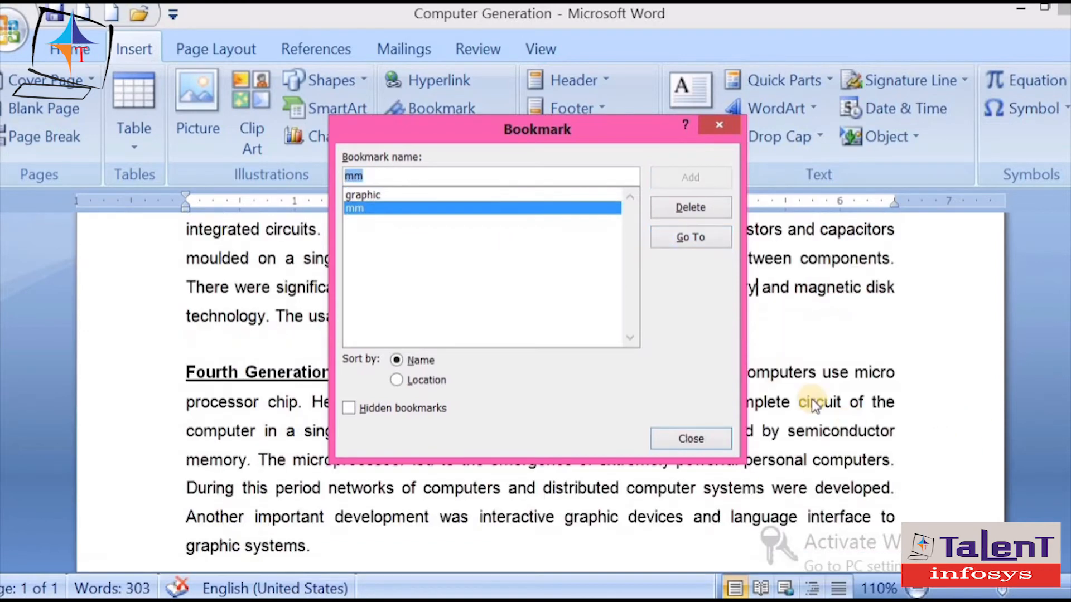
pyautogui.moveTo(630, 131); pyautogui.dragTo(443, 196)
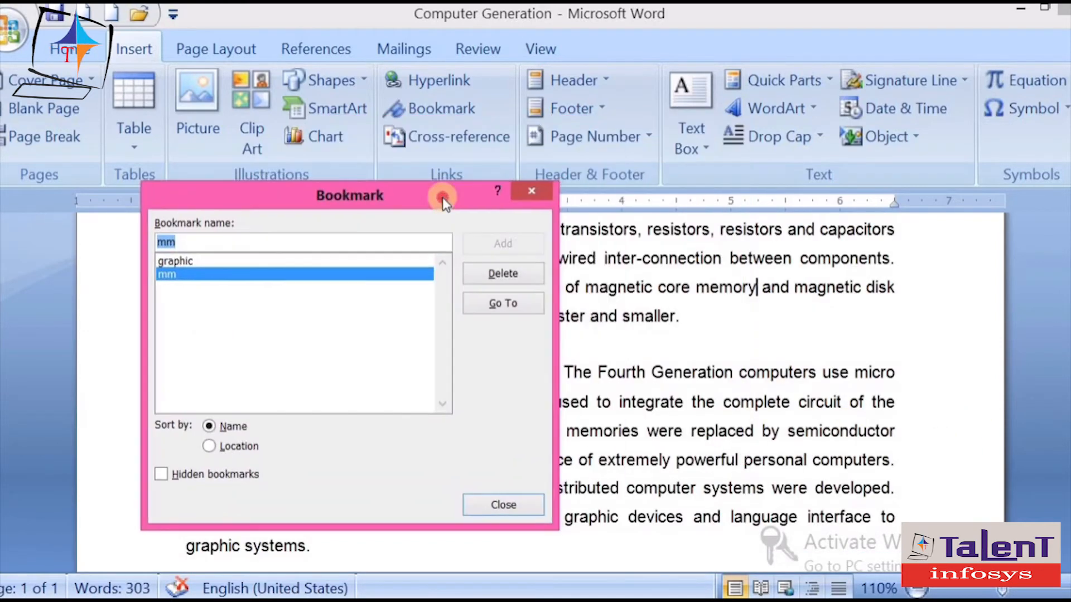
pyautogui.click(538, 513)
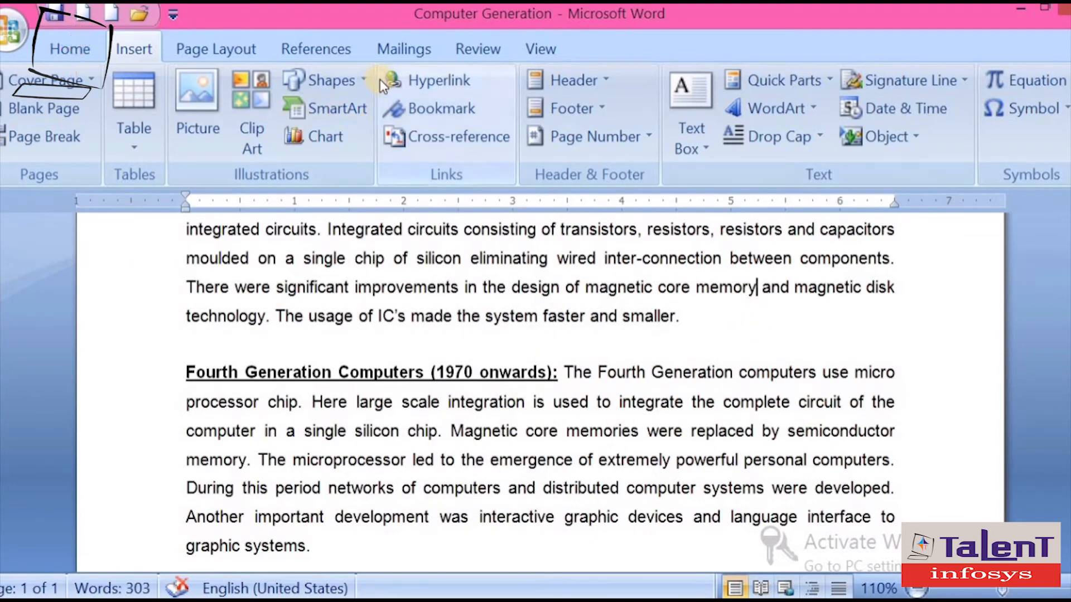
pyautogui.scroll(3, 426, 304)
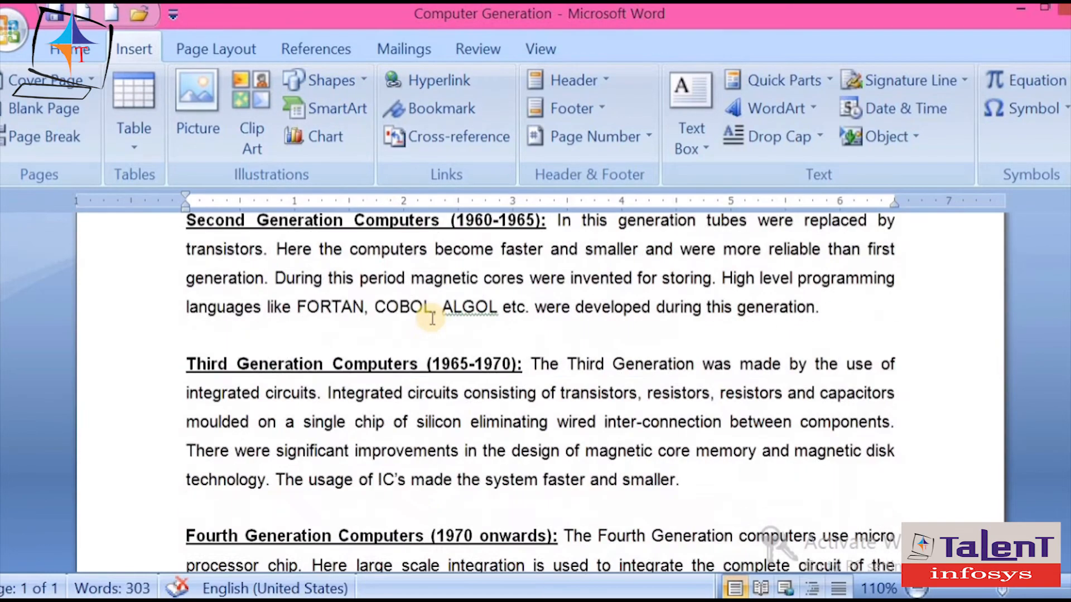
pyautogui.scroll(1, 677, 354)
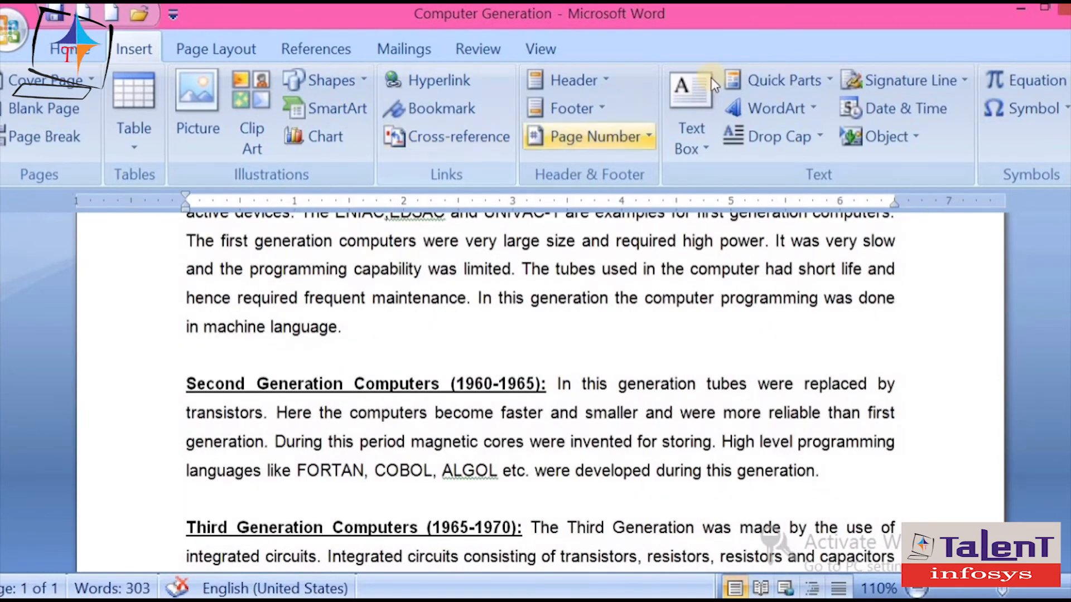
pyautogui.scroll(3, 634, 268)
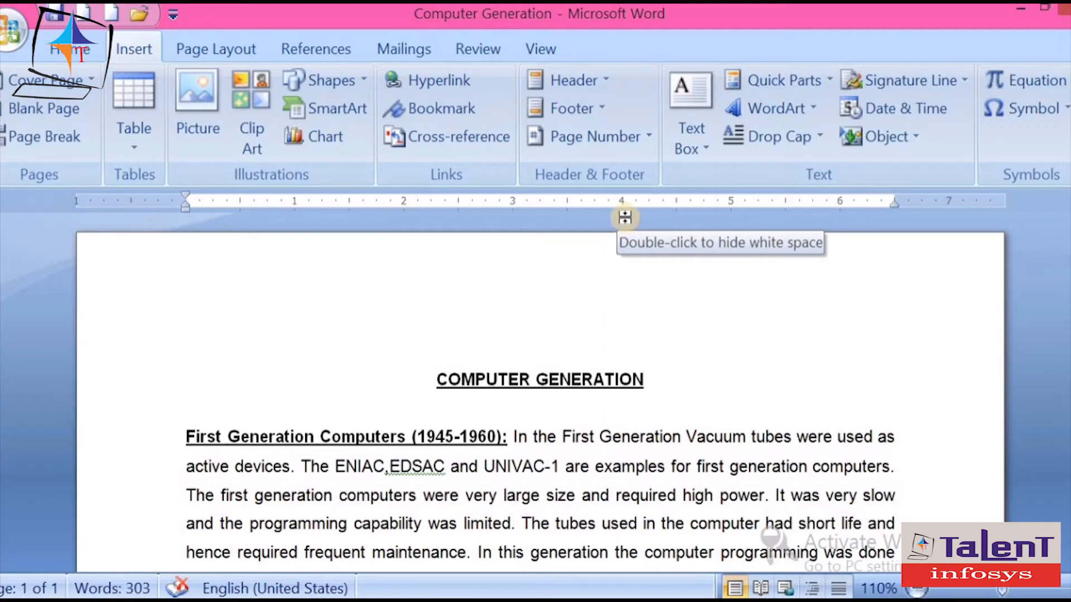
pyautogui.scroll(-5, 526, 385)
pyautogui.scroll(-9, 526, 385)
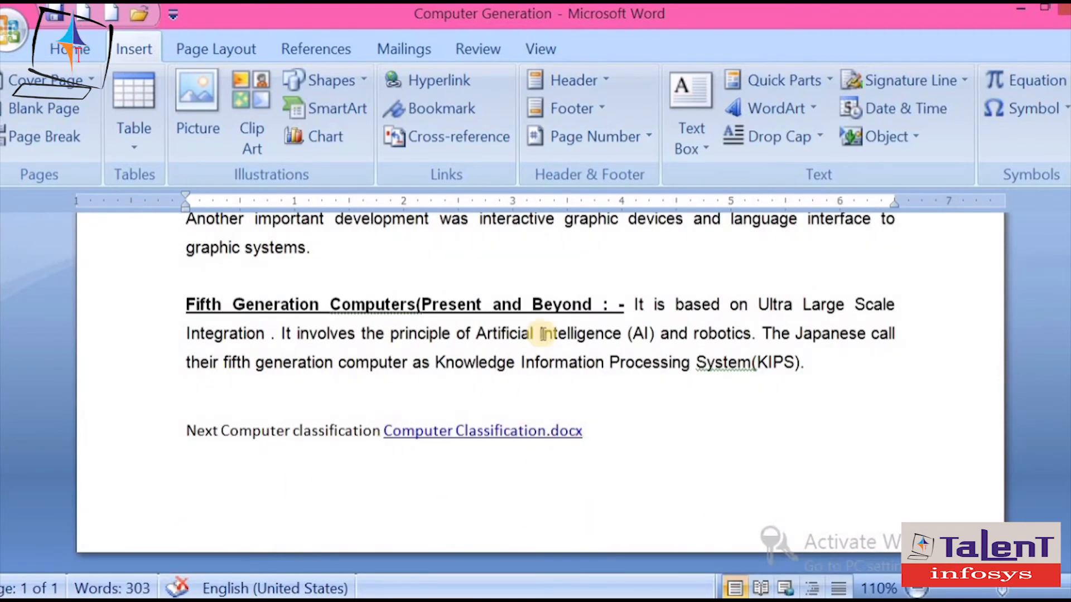
pyautogui.scroll(14, 502, 391)
pyautogui.scroll(2, 518, 418)
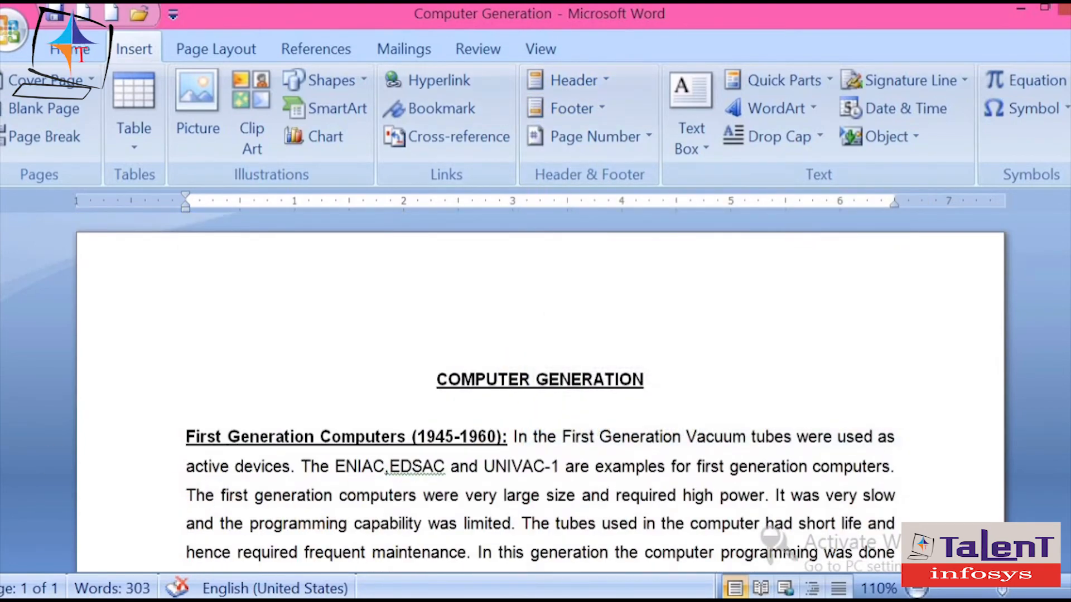
pyautogui.press('super+c')
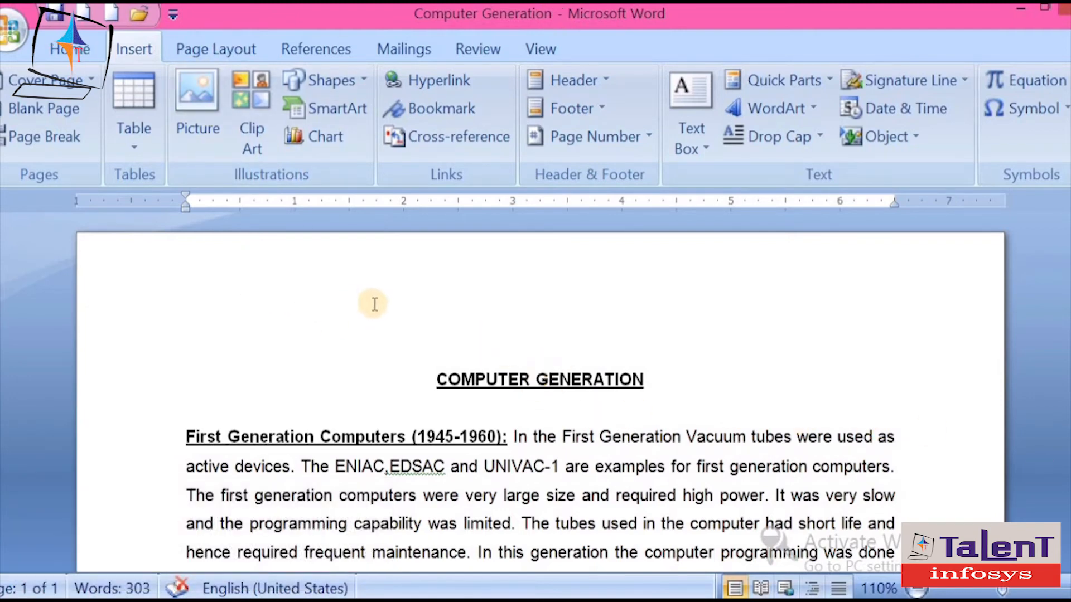
# - Insert the built-in Blank header into the Computer Generation document
pyautogui.click(575, 82)
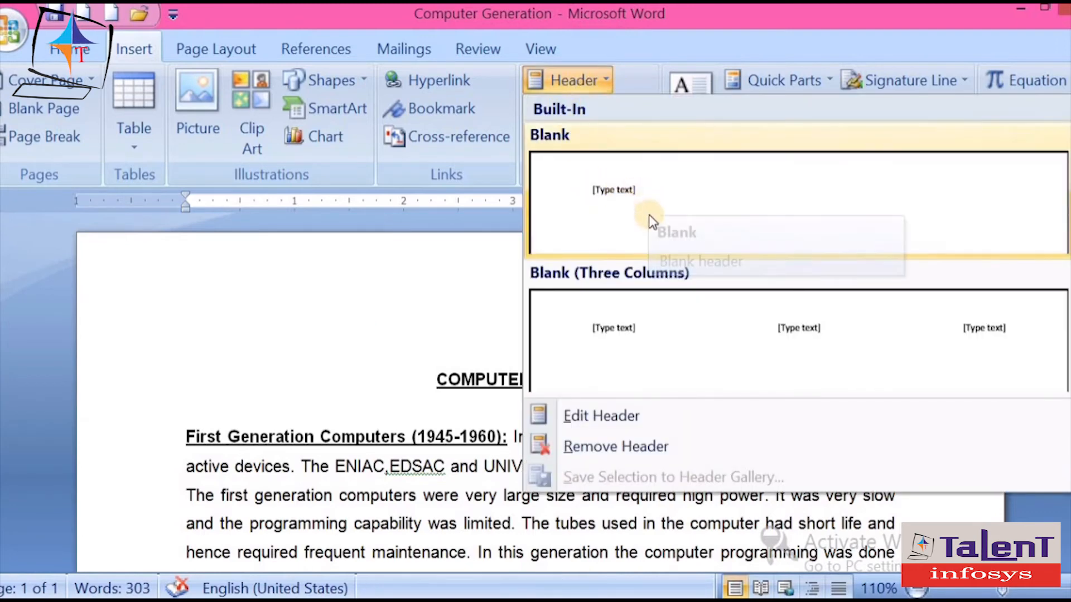
pyautogui.click(589, 202)
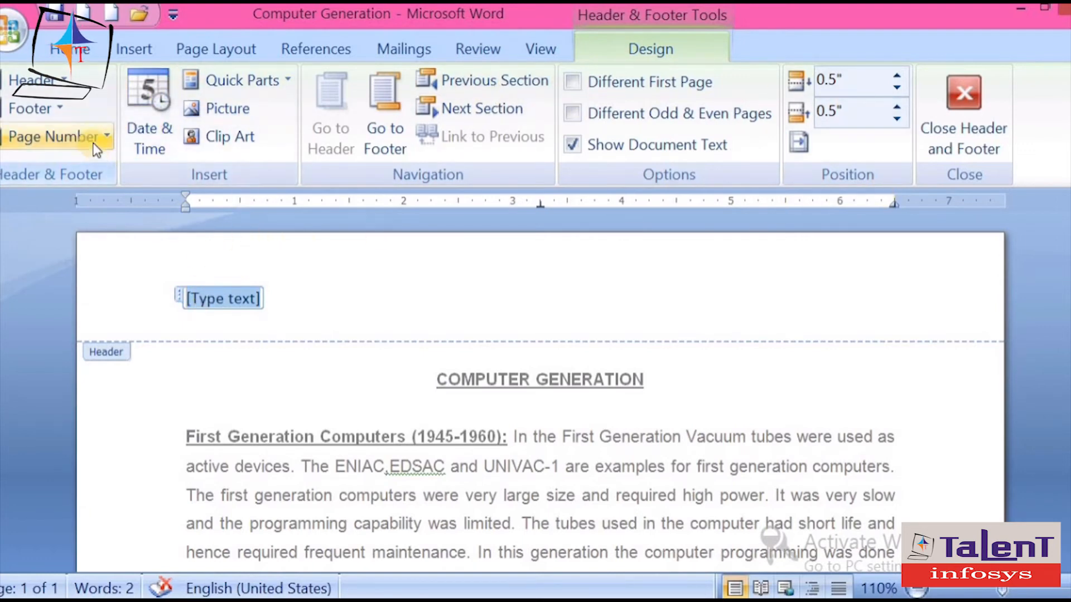
pyautogui.click(32, 80)
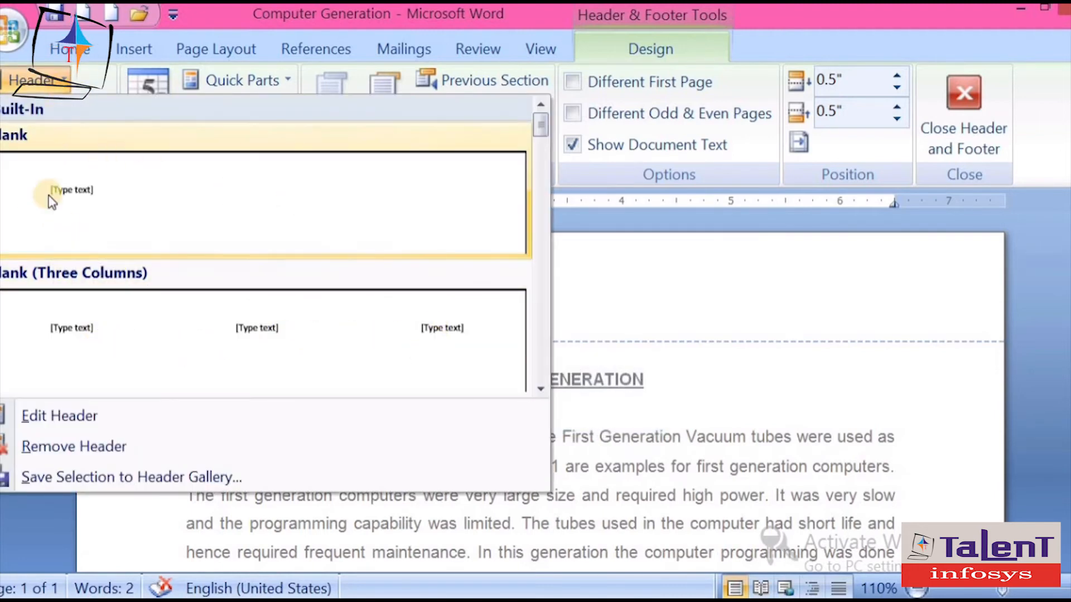
pyautogui.click(656, 289)
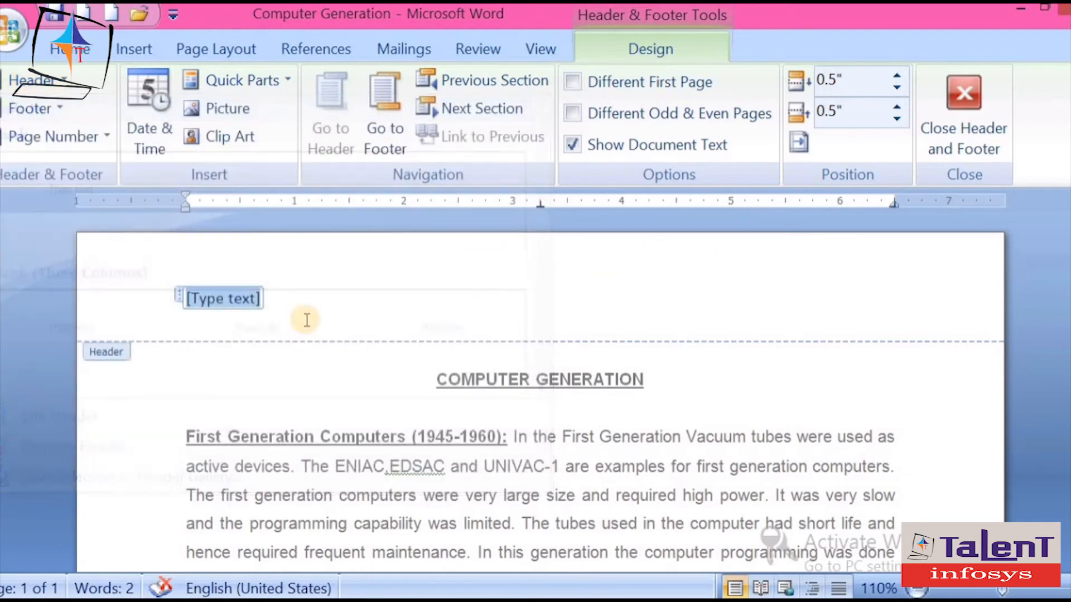
# - Insert a top-of-page number in the Bold Numbers 2 style into the header
pyautogui.click(75, 147)
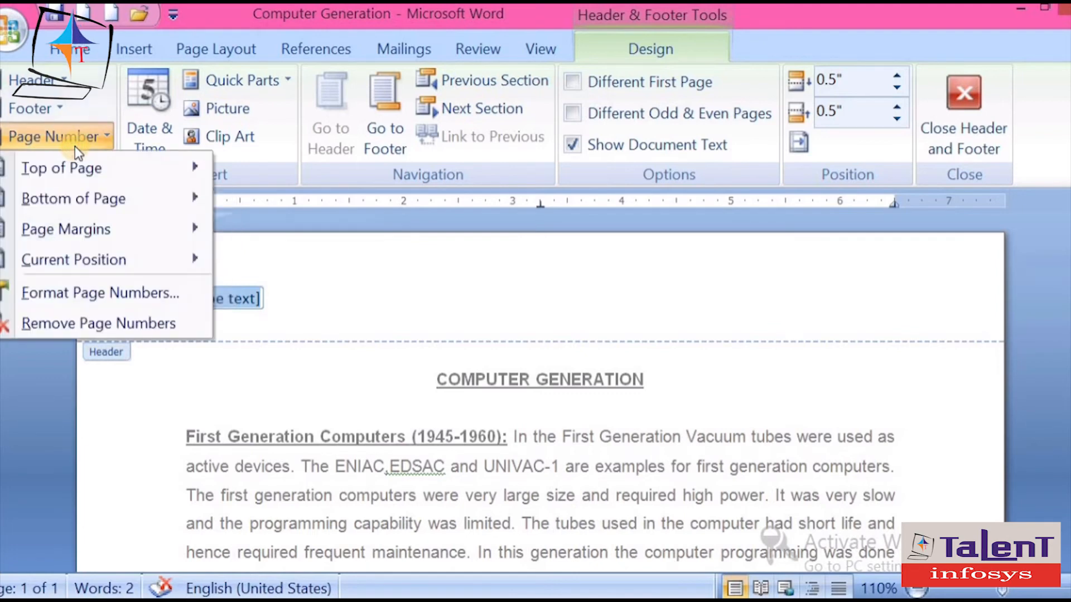
pyautogui.moveTo(58, 170)
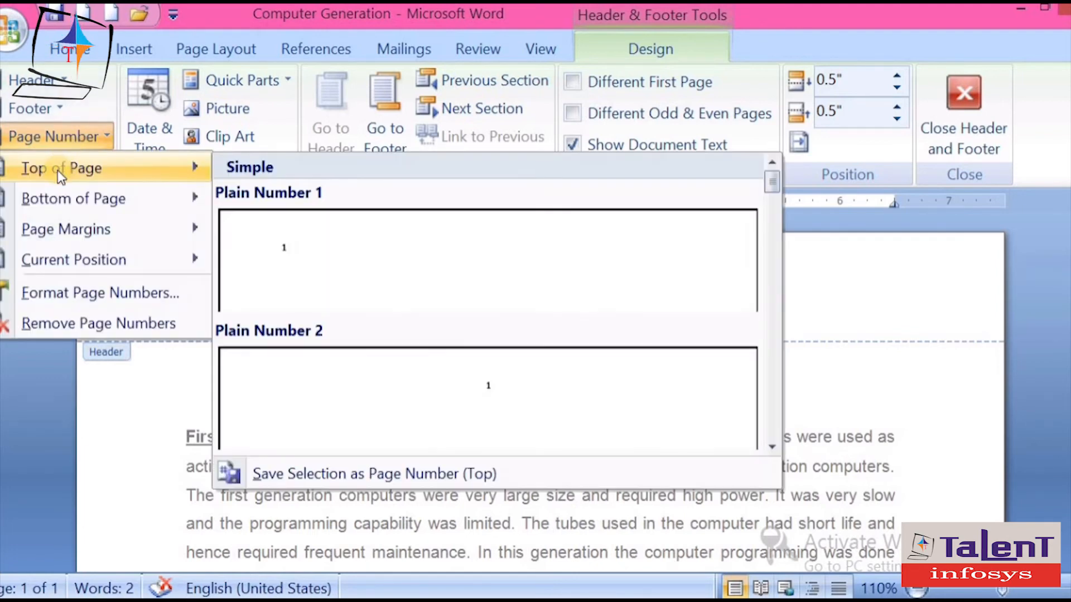
pyautogui.click(264, 253)
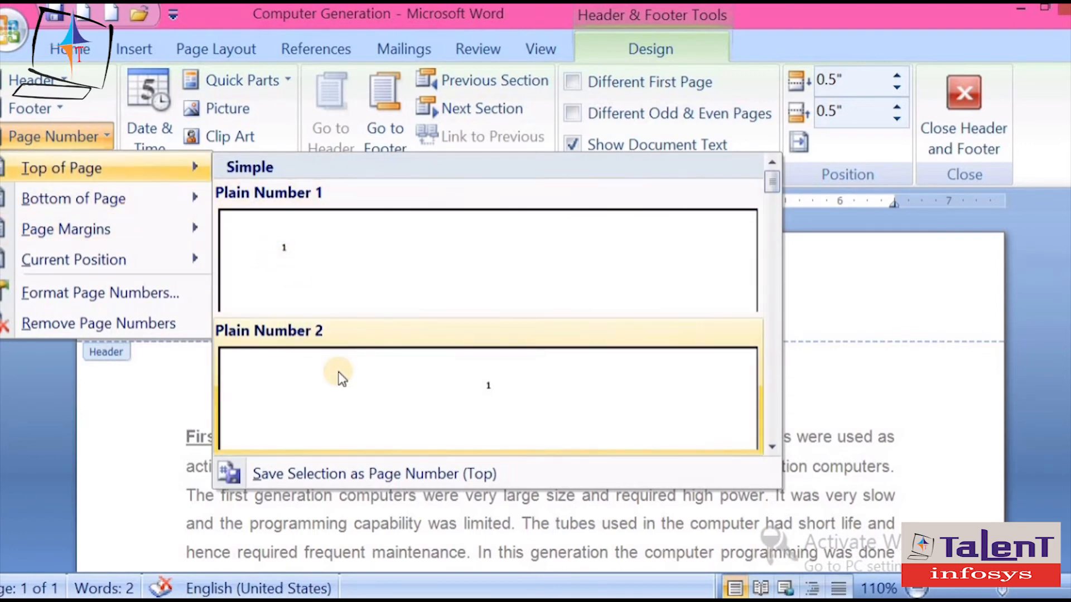
pyautogui.scroll(-3, 342, 368)
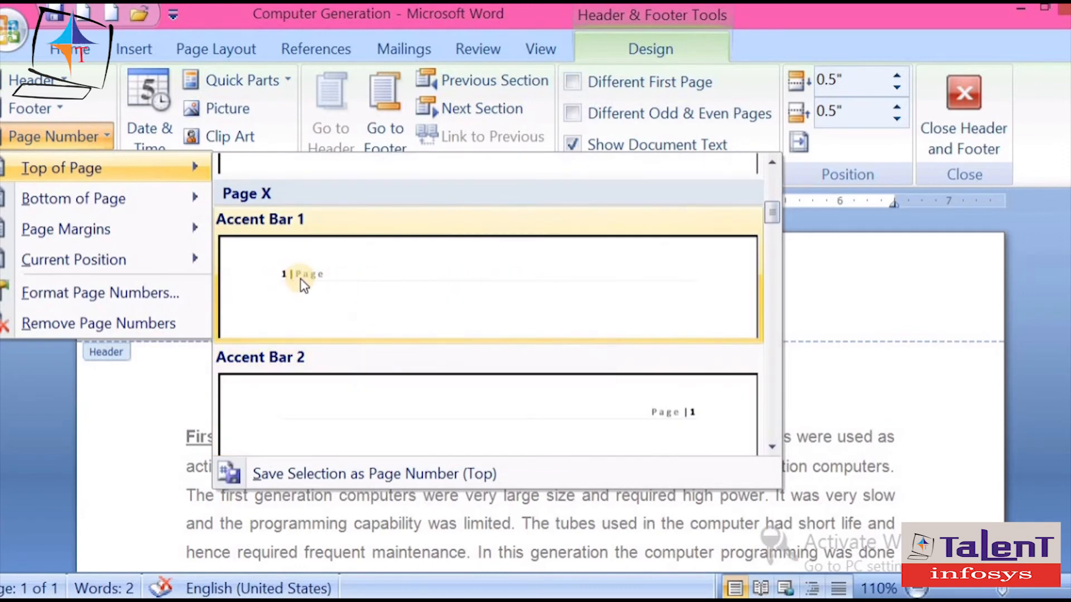
pyautogui.scroll(-5, 571, 441)
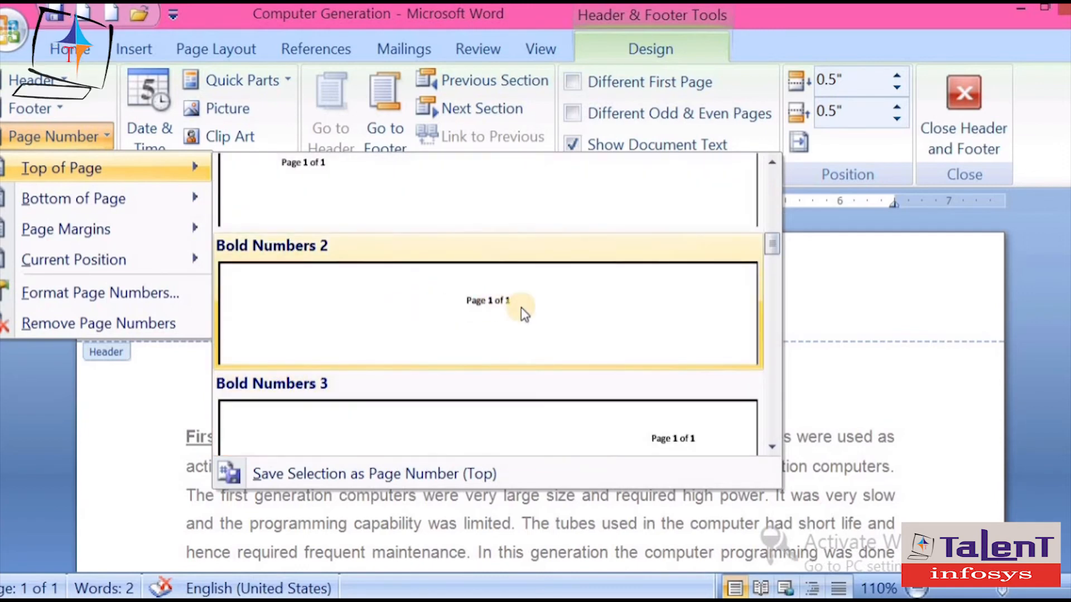
pyautogui.click(475, 315)
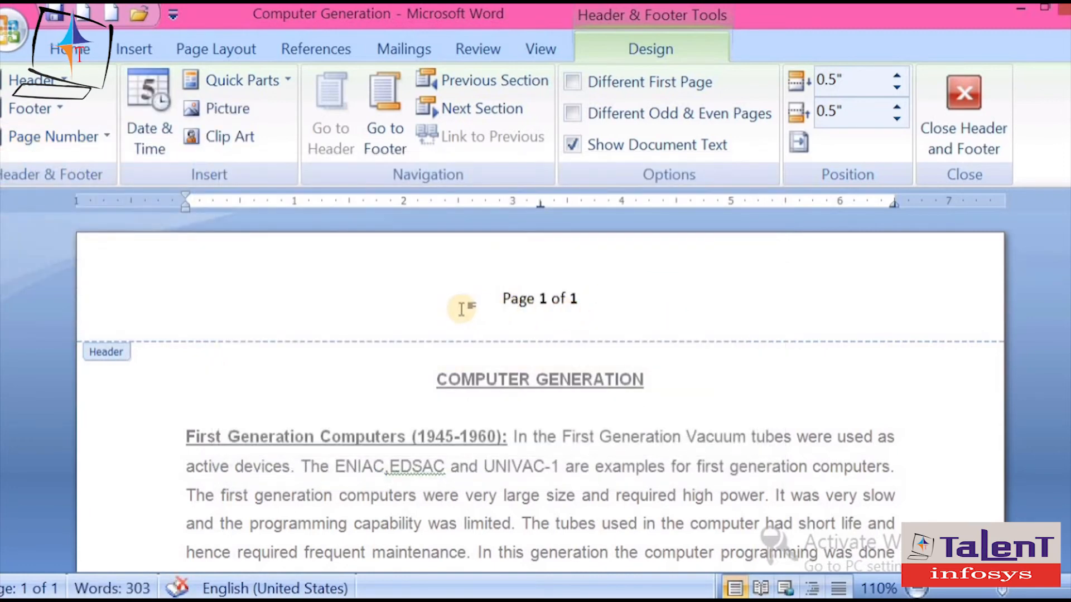
pyautogui.click(636, 299)
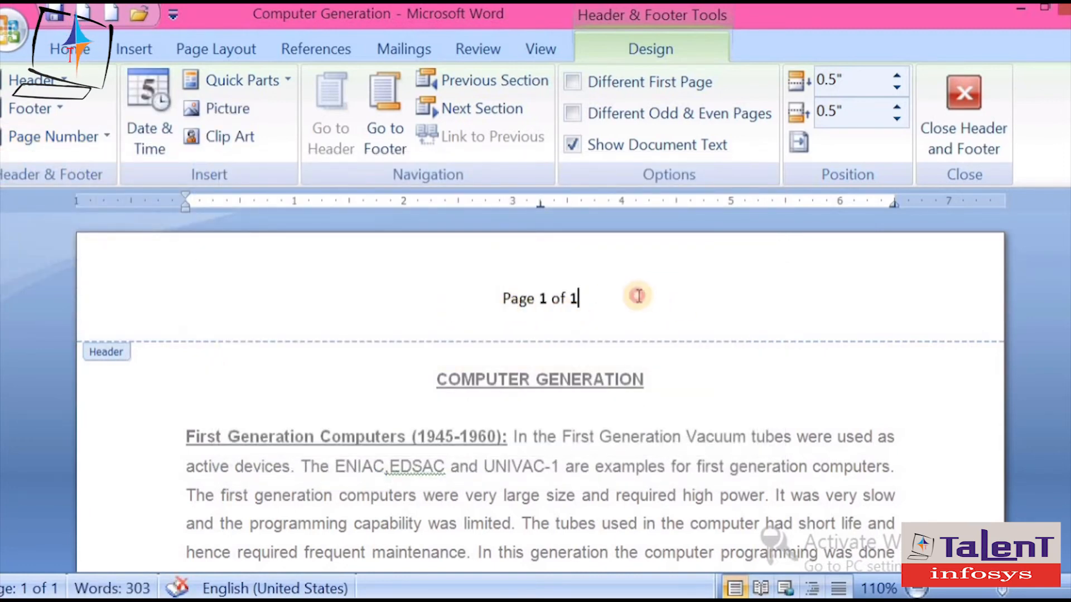
# - Insert the date in the 5/23/21 format before the page number in the header
pyautogui.click(387, 303)
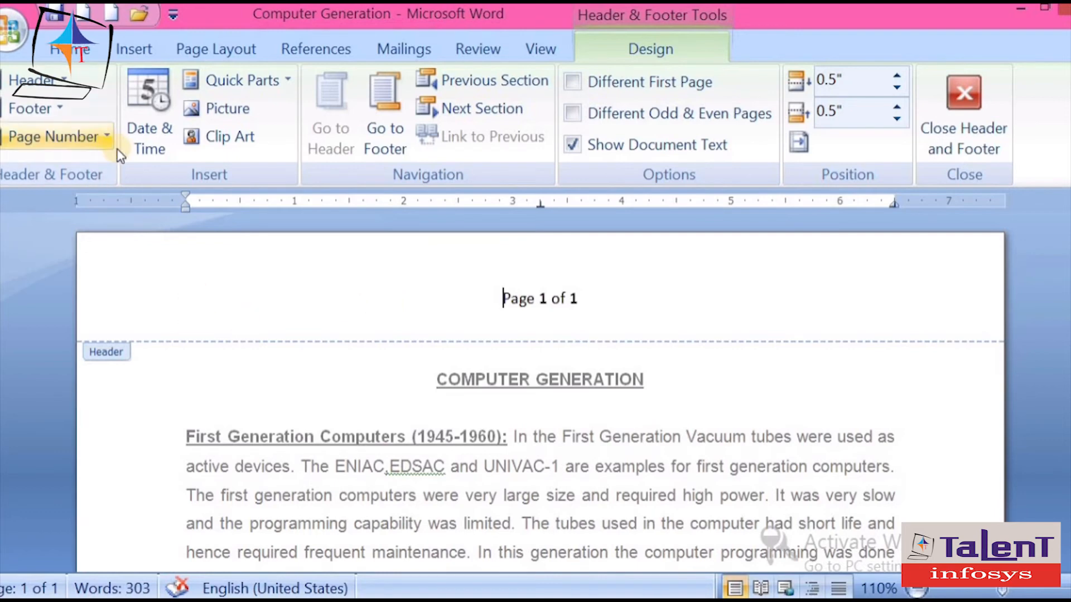
pyautogui.click(143, 129)
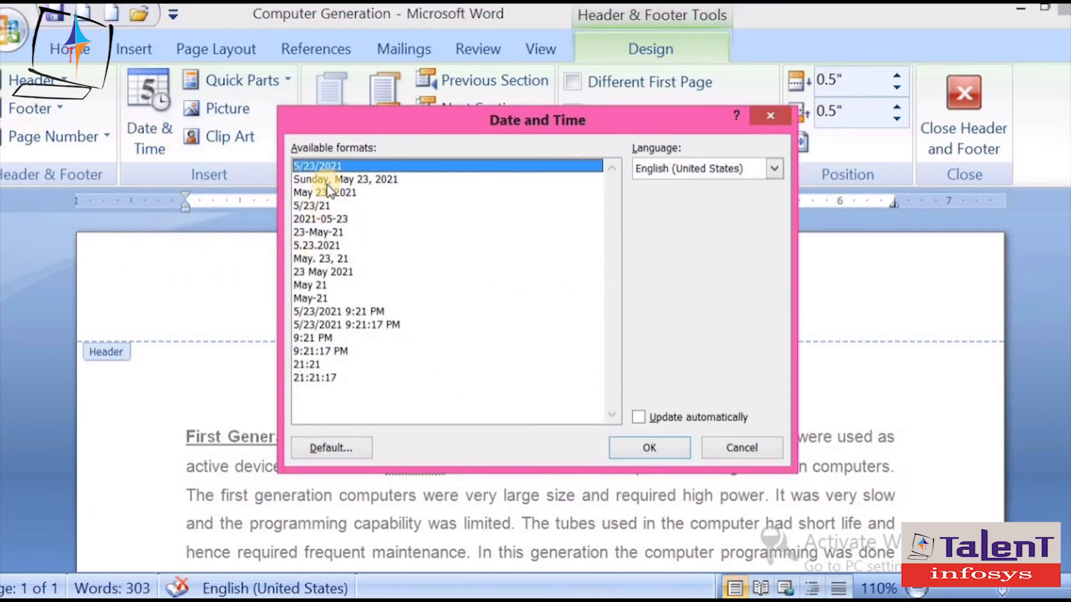
pyautogui.click(317, 209)
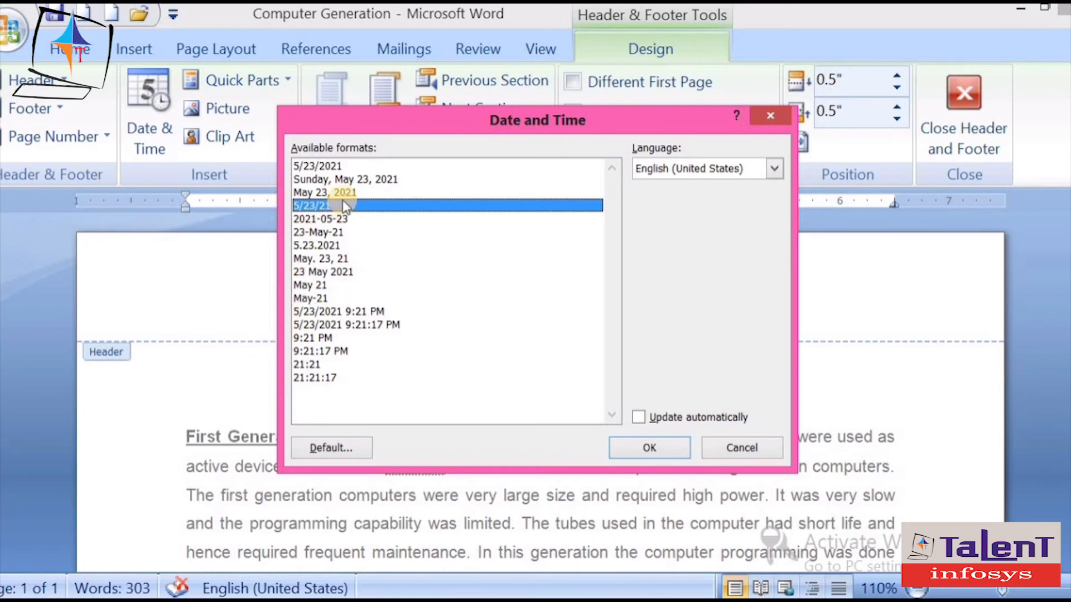
pyautogui.click(636, 448)
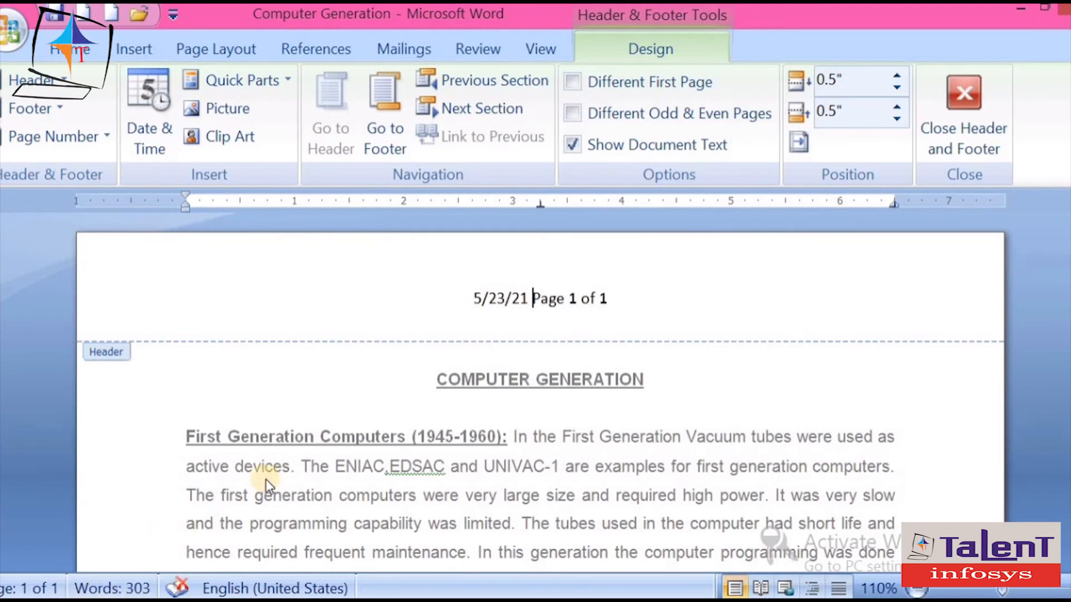
# - Left-align the header line and move the page number to the right margin with two tabs, keeping the date at the left
pyautogui.click(66, 53)
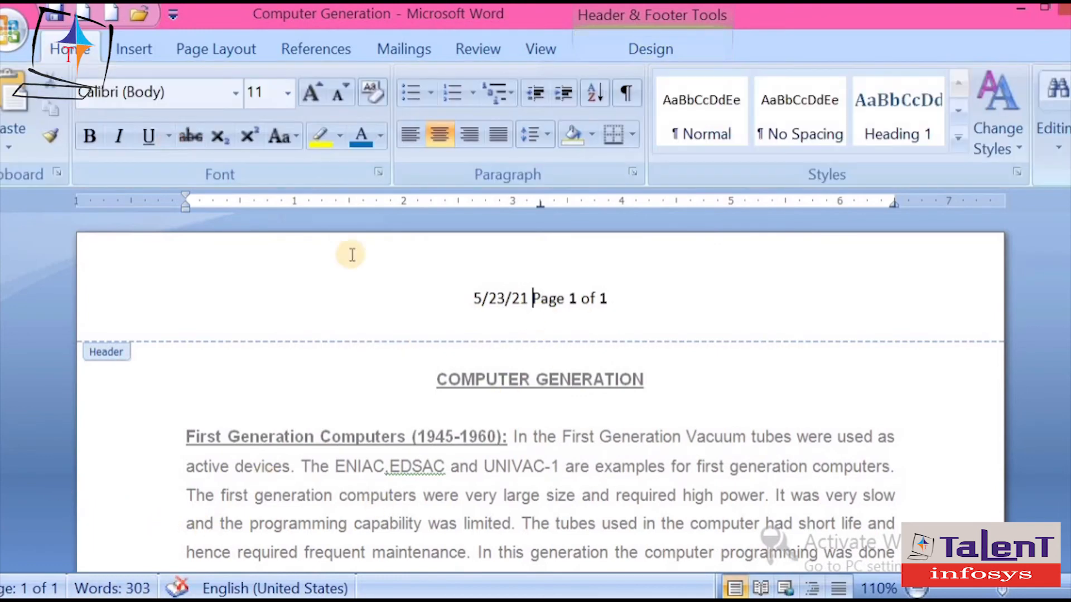
pyautogui.click(410, 134)
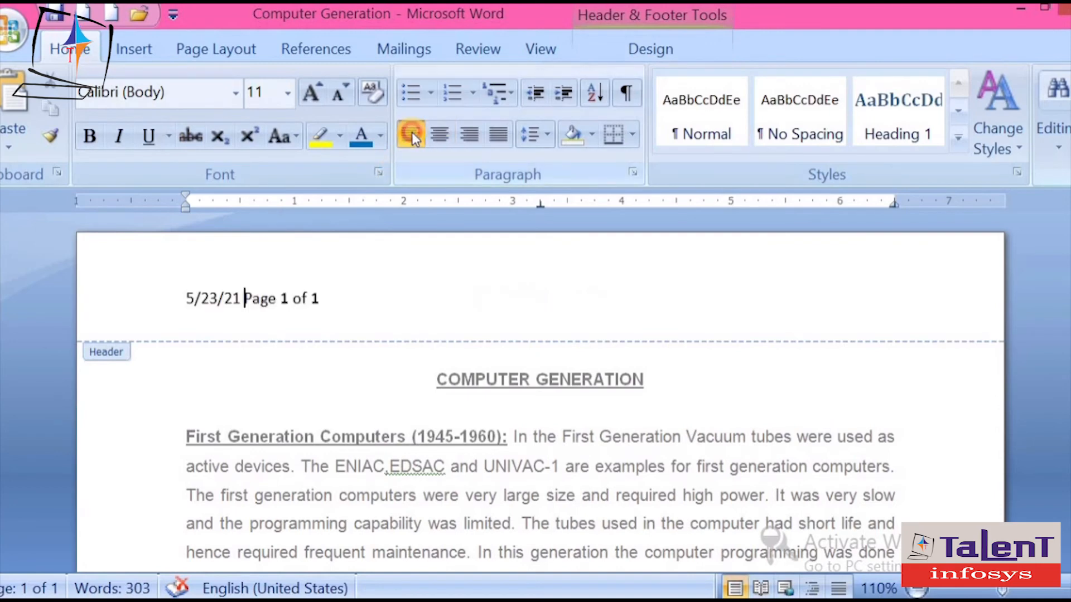
pyautogui.click(244, 299)
pyautogui.press('Tab')
pyautogui.press('Tab')
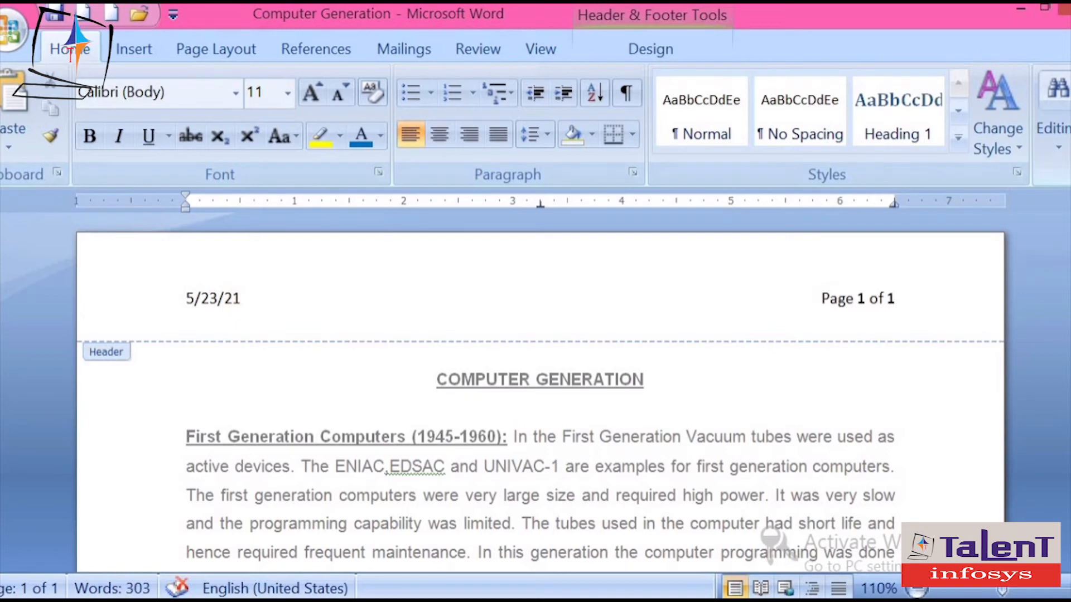
pyautogui.click(654, 32)
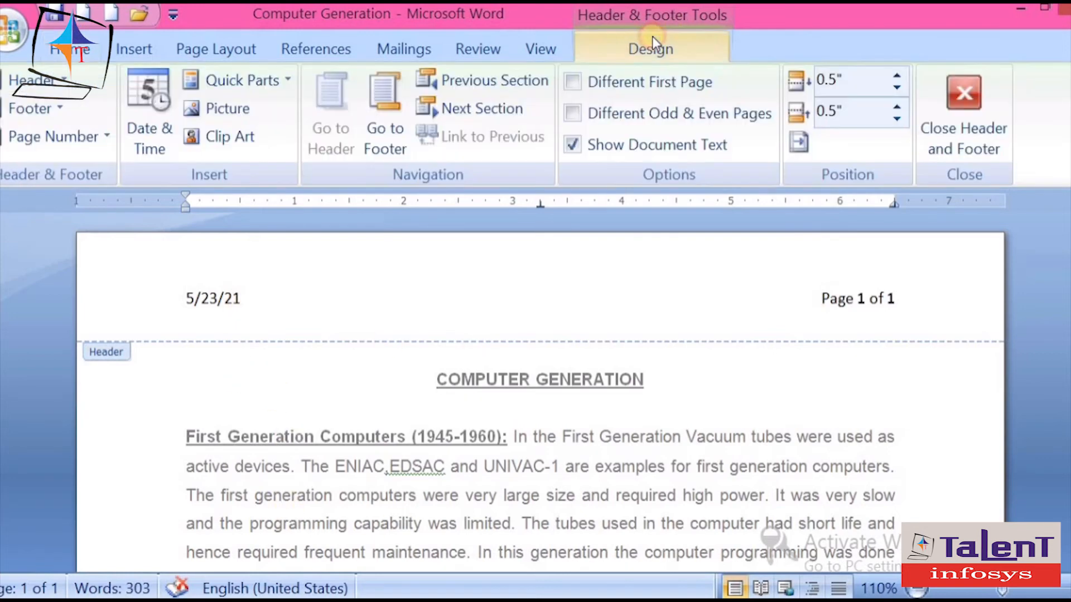
pyautogui.click(268, 295)
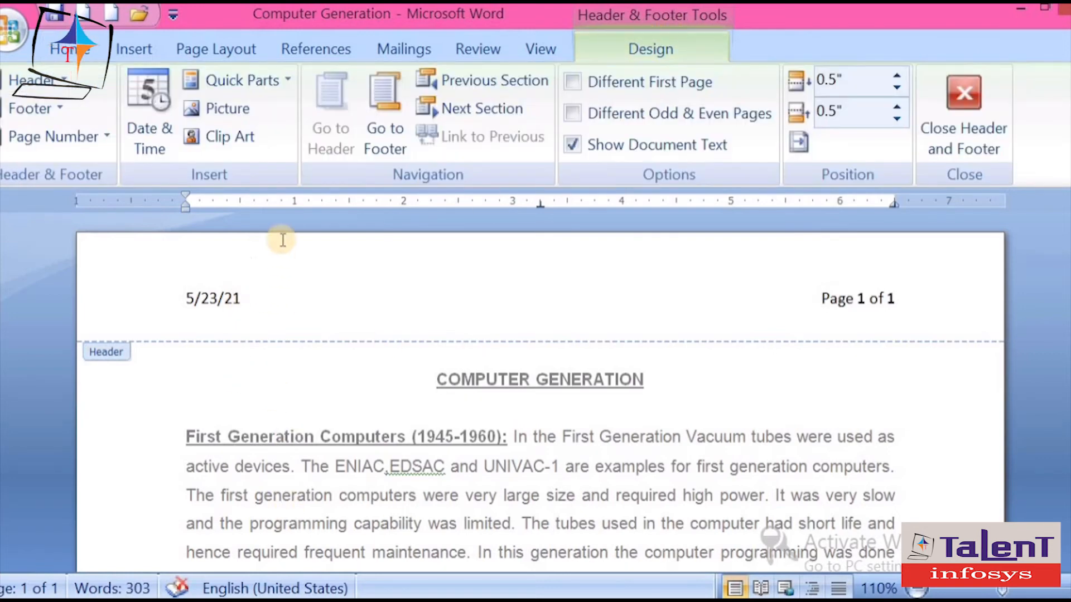
pyautogui.click(239, 106)
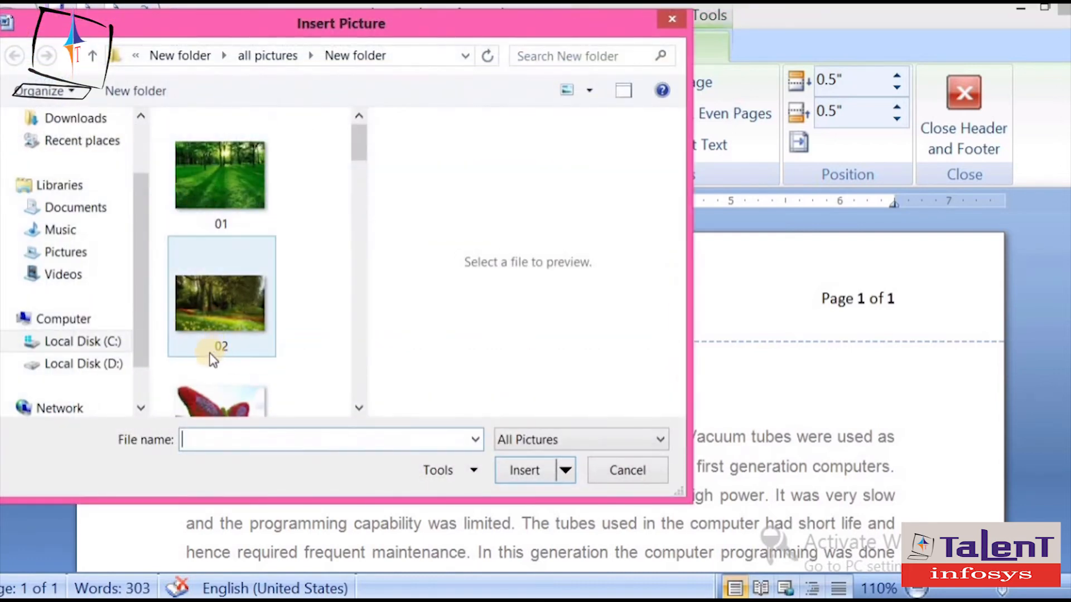
pyautogui.click(201, 389)
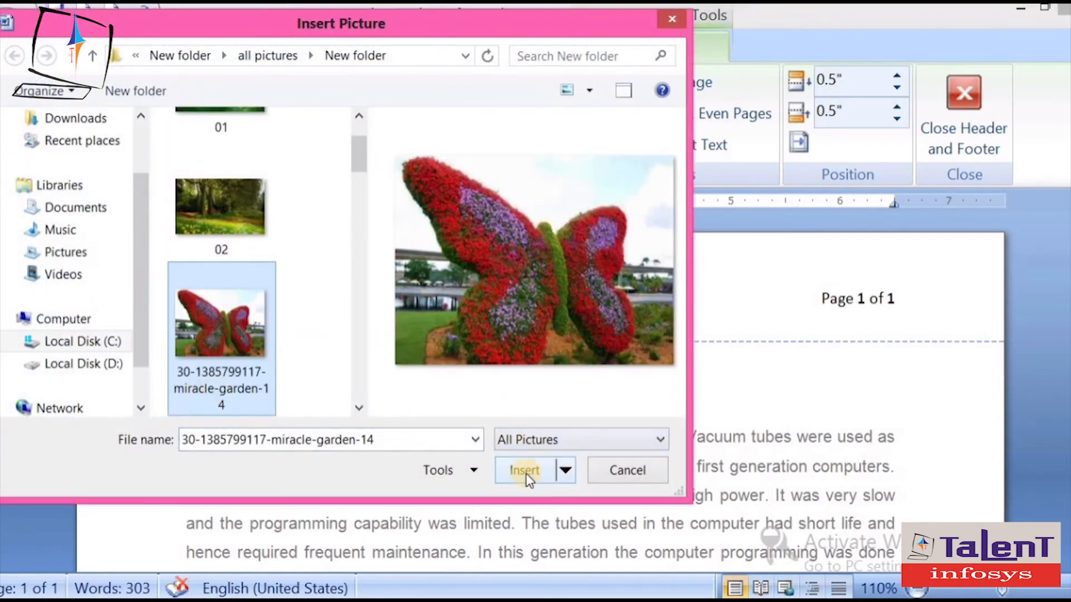
pyautogui.click(524, 471)
# - Shrink the butterfly picture in stages to a small thumbnail in the header, and deselect it
pyautogui.moveTo(792, 290); pyautogui.dragTo(502, 499)
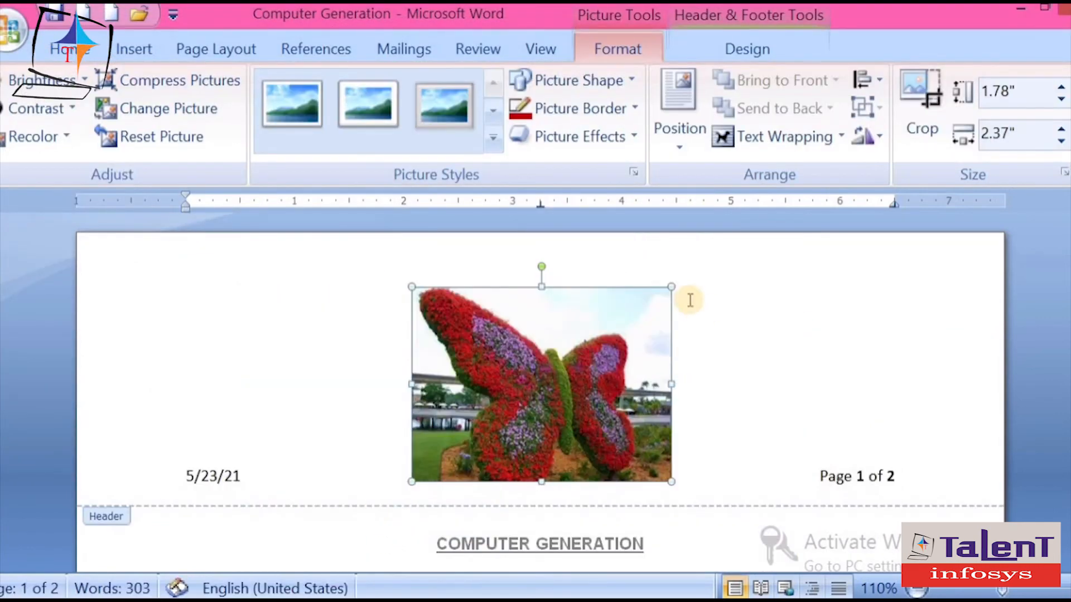
pyautogui.moveTo(672, 287); pyautogui.dragTo(504, 429)
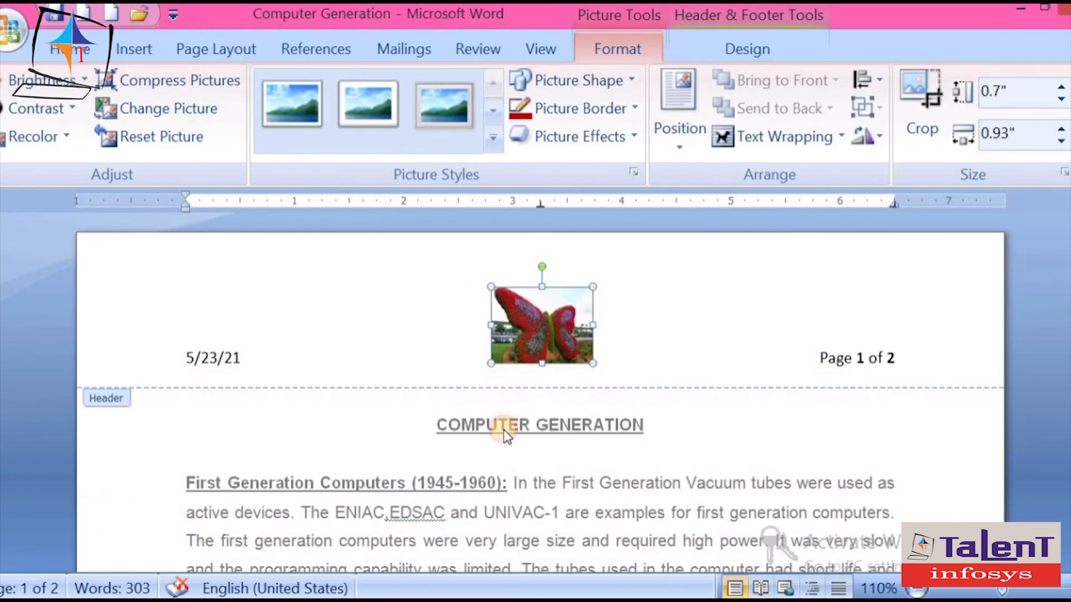
pyautogui.moveTo(576, 302); pyautogui.dragTo(546, 333)
pyautogui.click(686, 325)
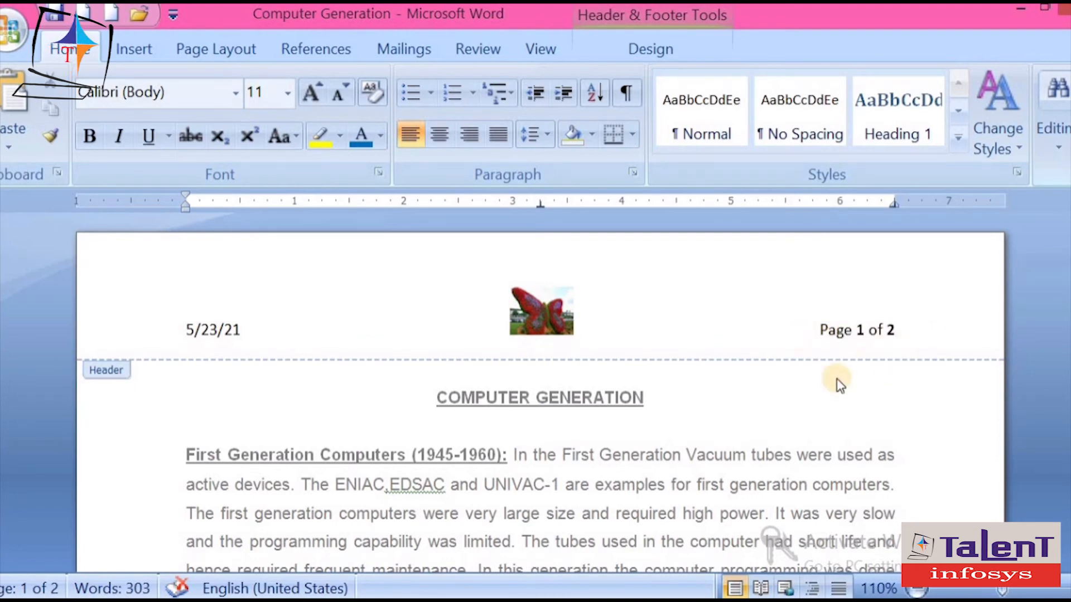
# - Return to editing the document body and examine the header on the first and second pages
pyautogui.scroll(-1, 622, 429)
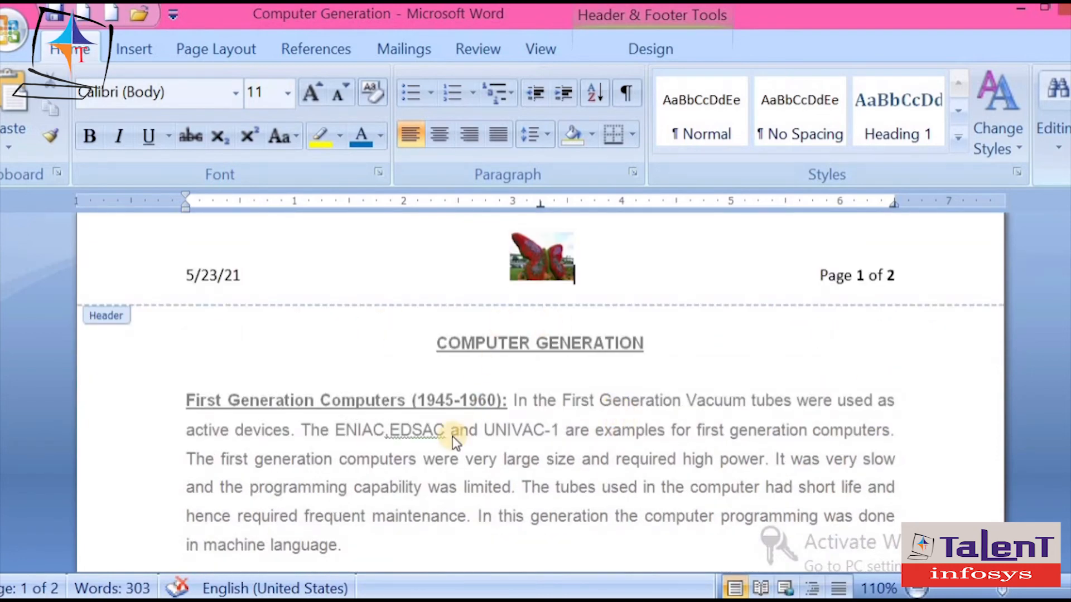
pyautogui.scroll(-1, 453, 490)
pyautogui.doubleClick(485, 427)
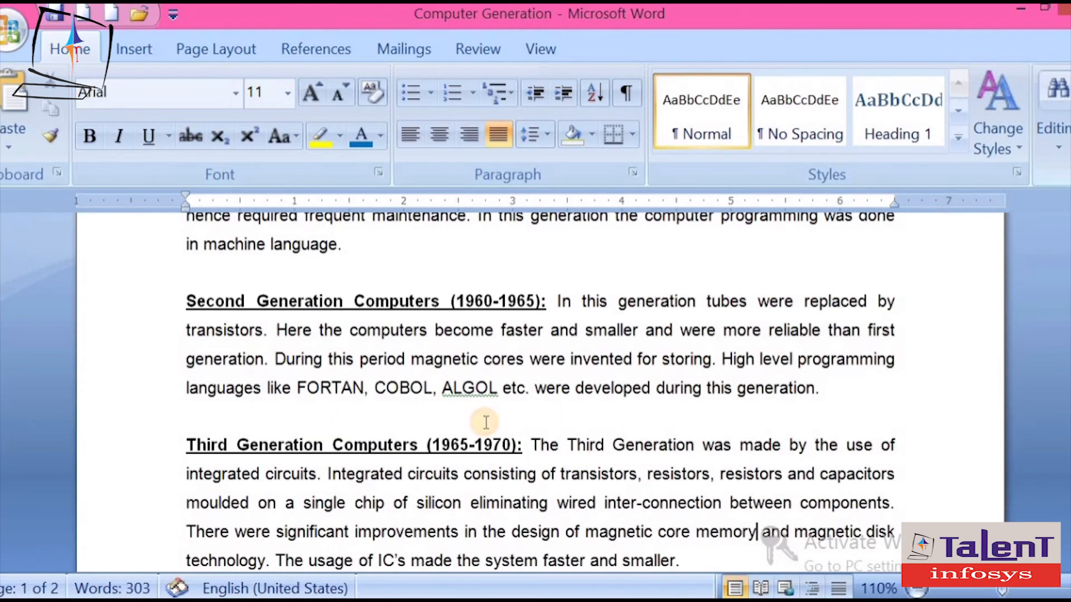
pyautogui.scroll(8, 419, 418)
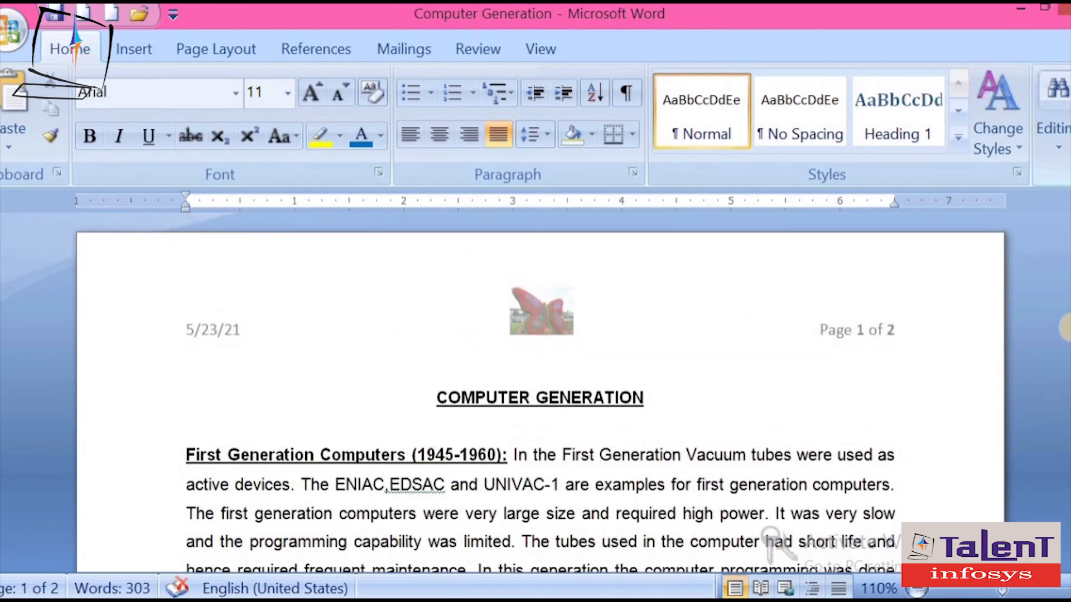
pyautogui.scroll(-6, 616, 354)
pyautogui.scroll(-15, 614, 355)
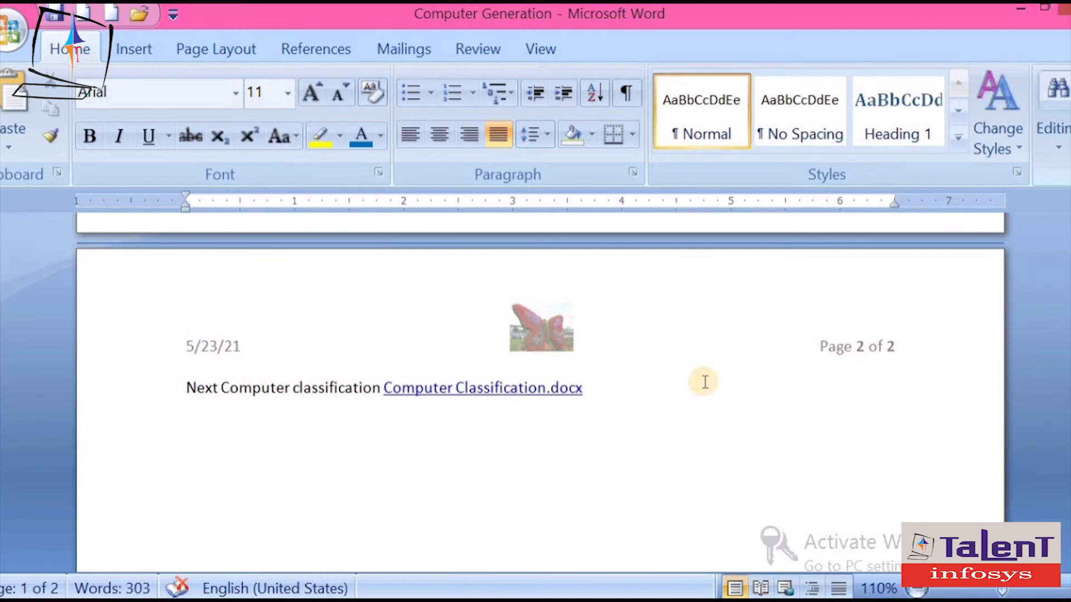
# - Insert a page break after the Computer Classification.docx link at the end of the document
pyautogui.click(441, 476)
pyautogui.click(655, 382)
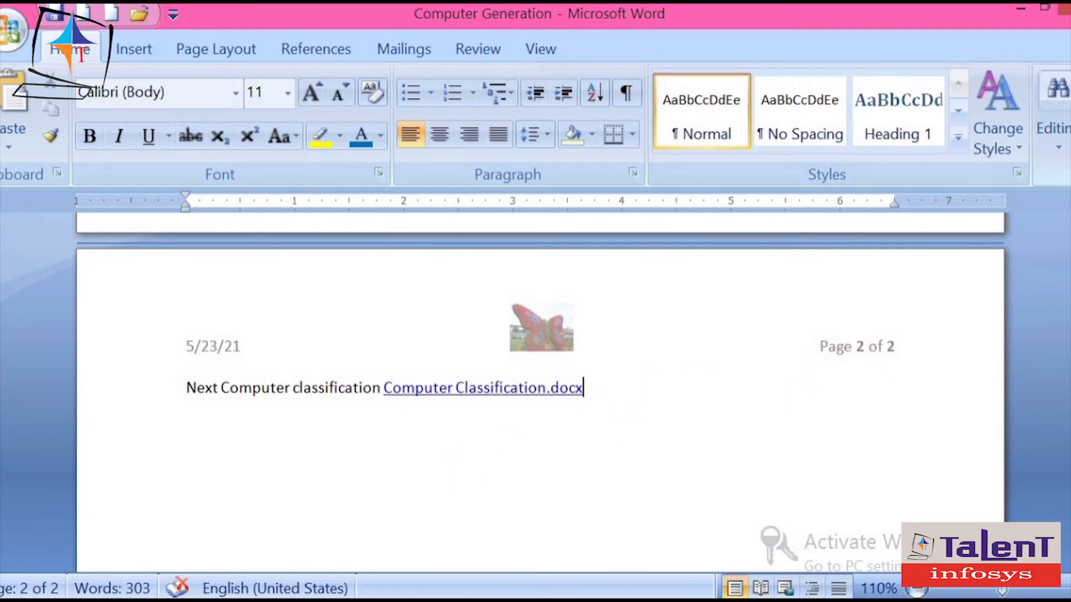
pyautogui.hotkey('ctrl', 'Return')
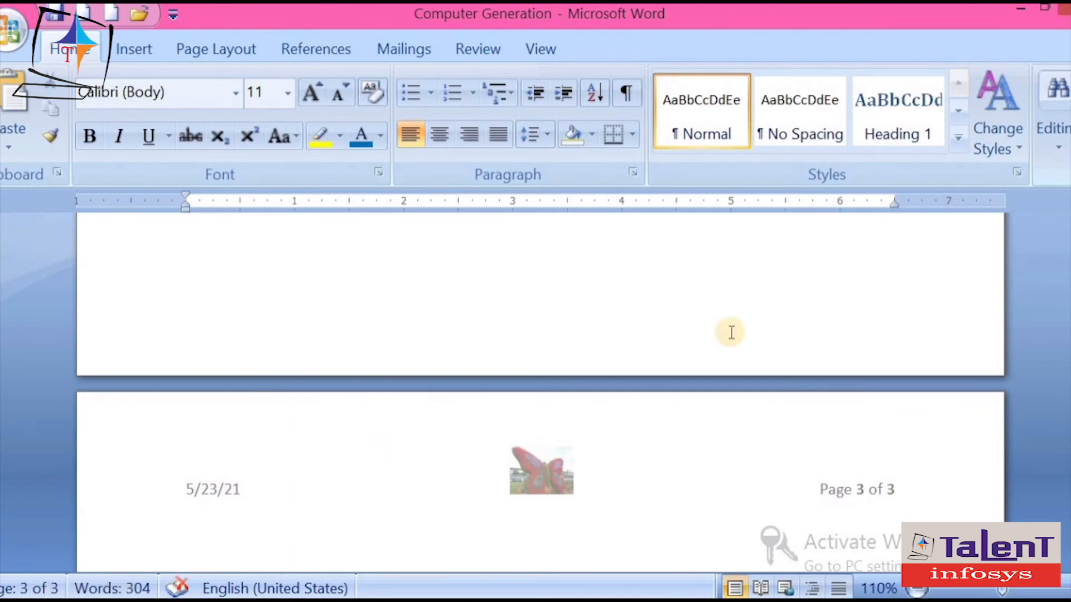
# - Check the header and its page numbering across all pages, ending on the new third page
pyautogui.scroll(10, 698, 342)
pyautogui.scroll(10, 841, 394)
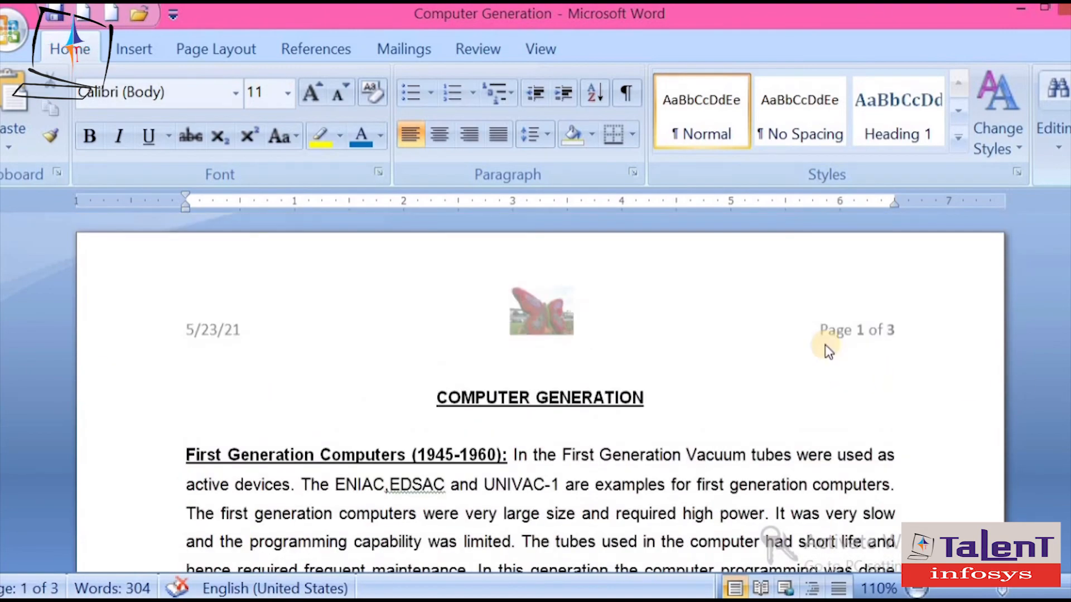
pyautogui.scroll(-20, 658, 393)
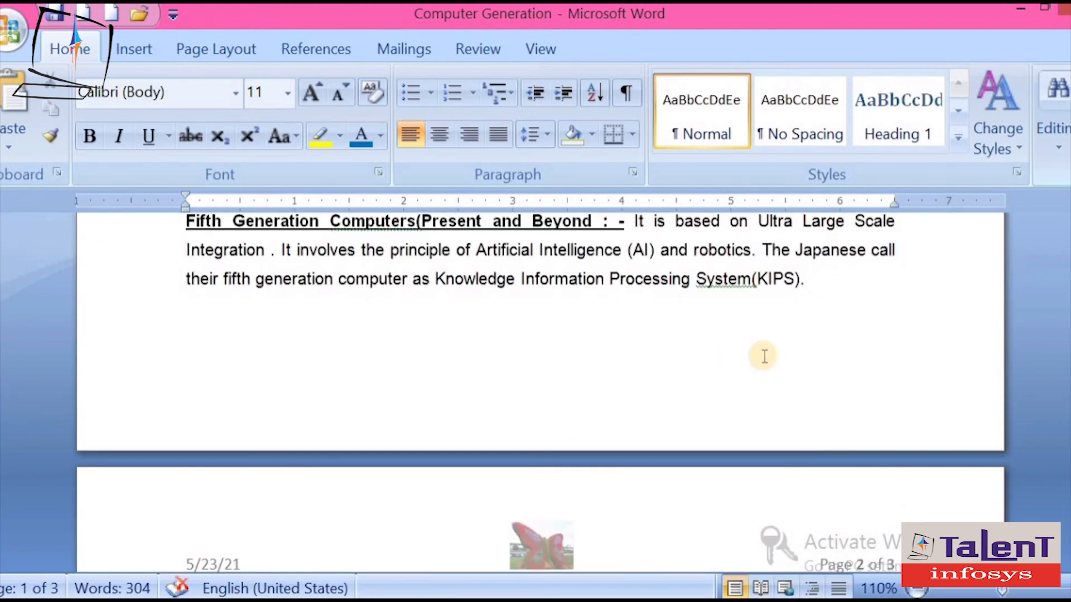
pyautogui.scroll(4, 930, 350)
pyautogui.scroll(-20, 485, 393)
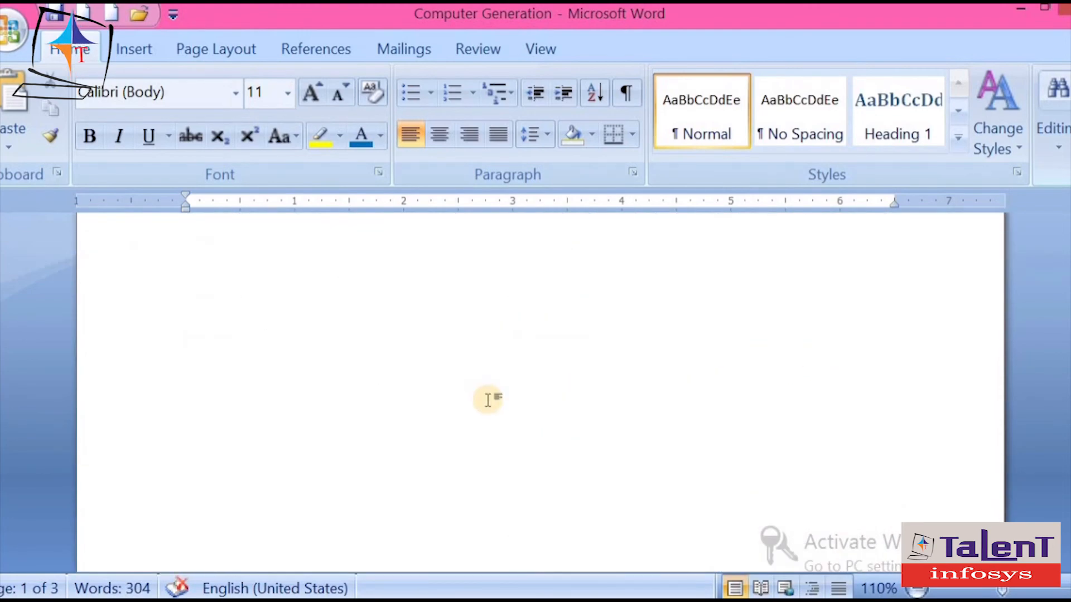
pyautogui.click(536, 348)
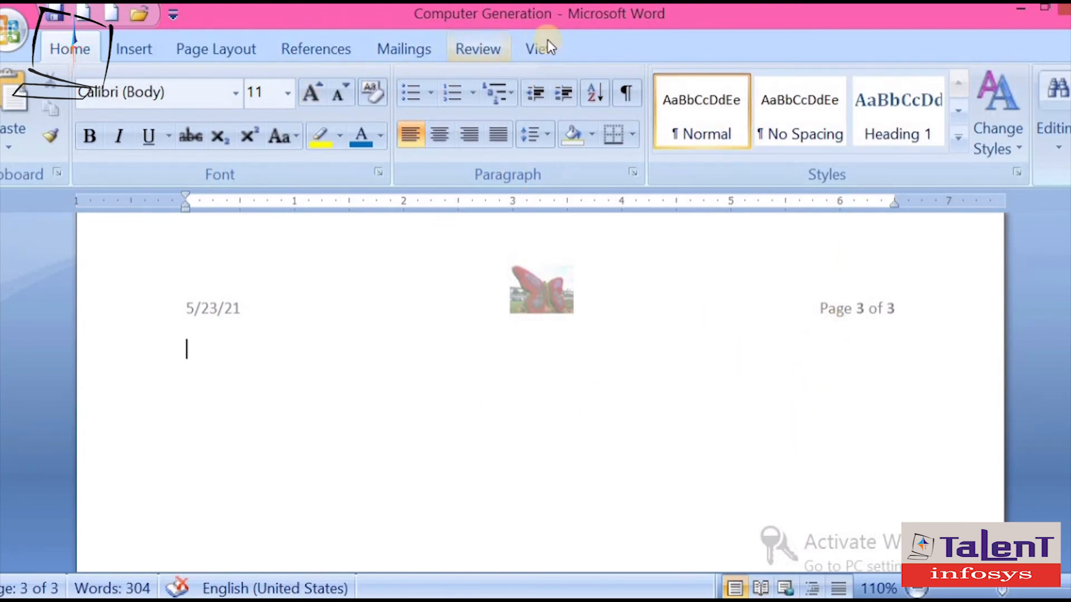
# - Open the third page's header for editing and remove the header from the document
pyautogui.doubleClick(407, 283)
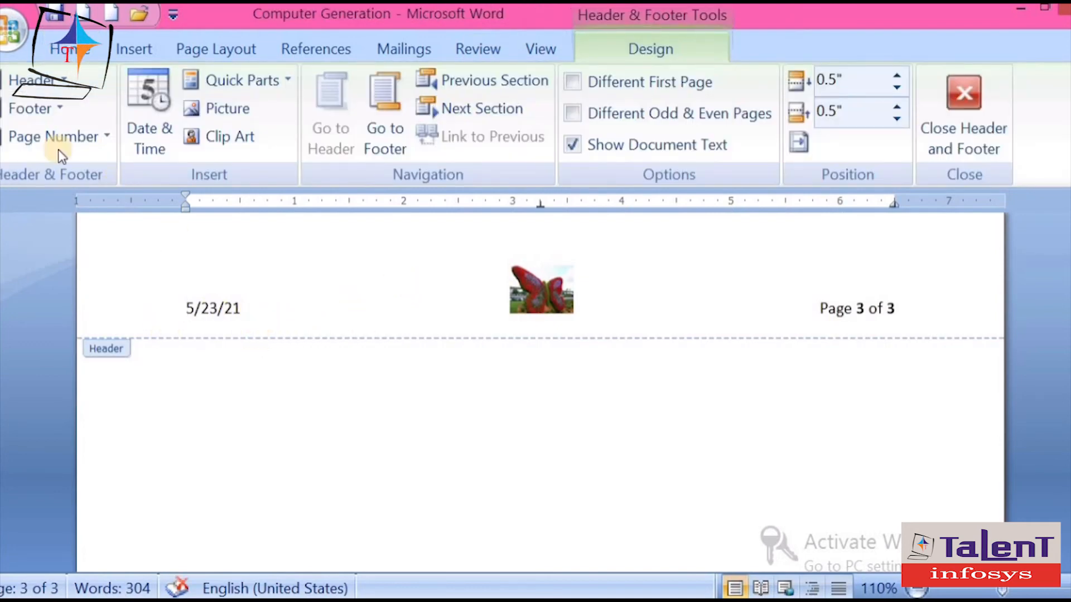
pyautogui.click(66, 84)
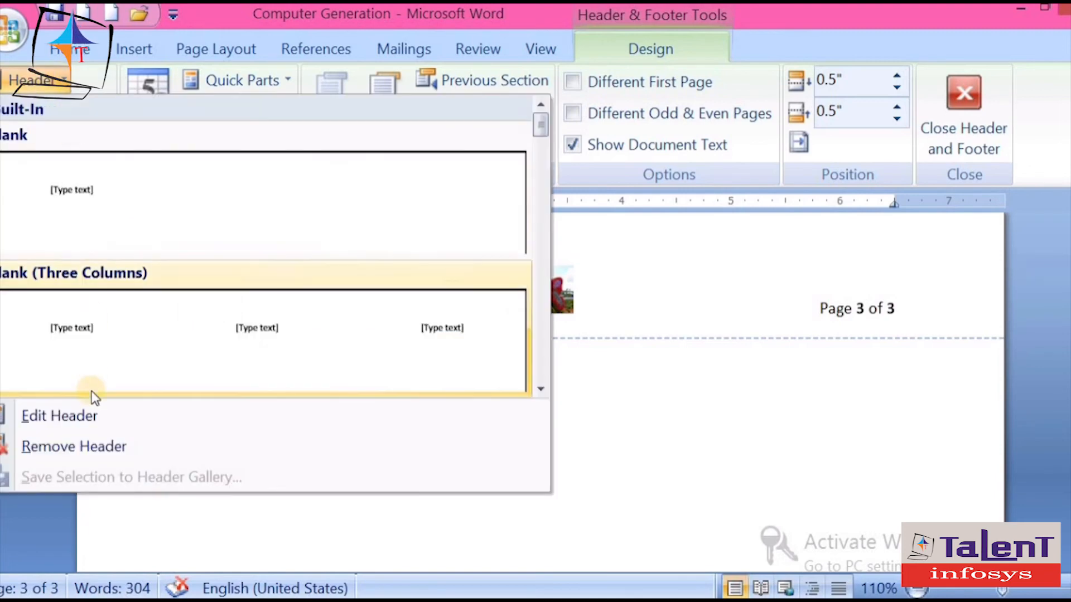
pyautogui.click(57, 446)
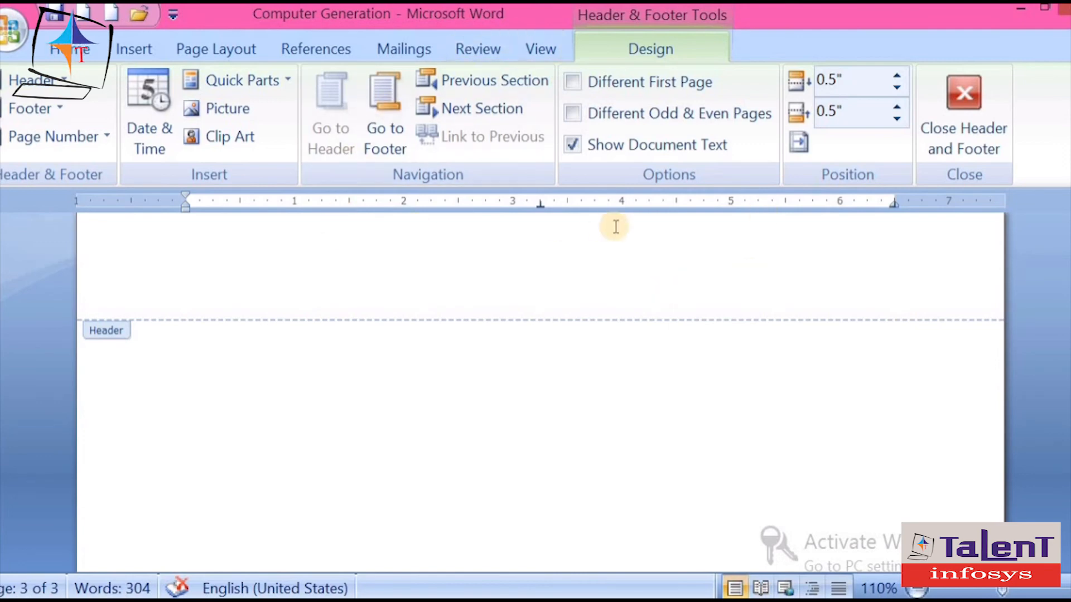
# - Insert a Blank header on the third page and replace its placeholder with a Plain Number 1 page number at the top of the page
pyautogui.click(32, 86)
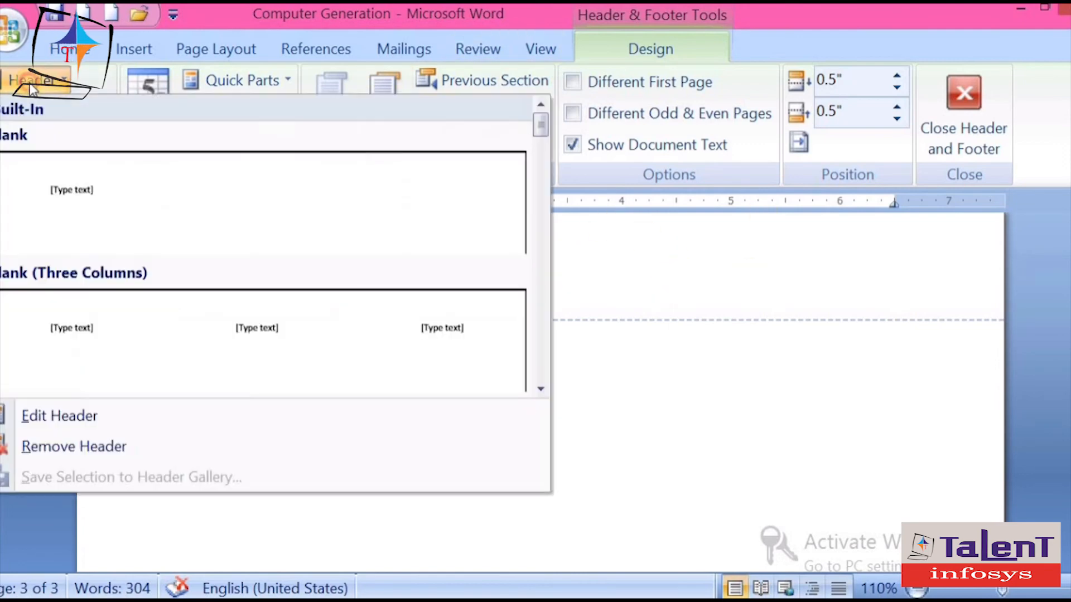
pyautogui.click(128, 209)
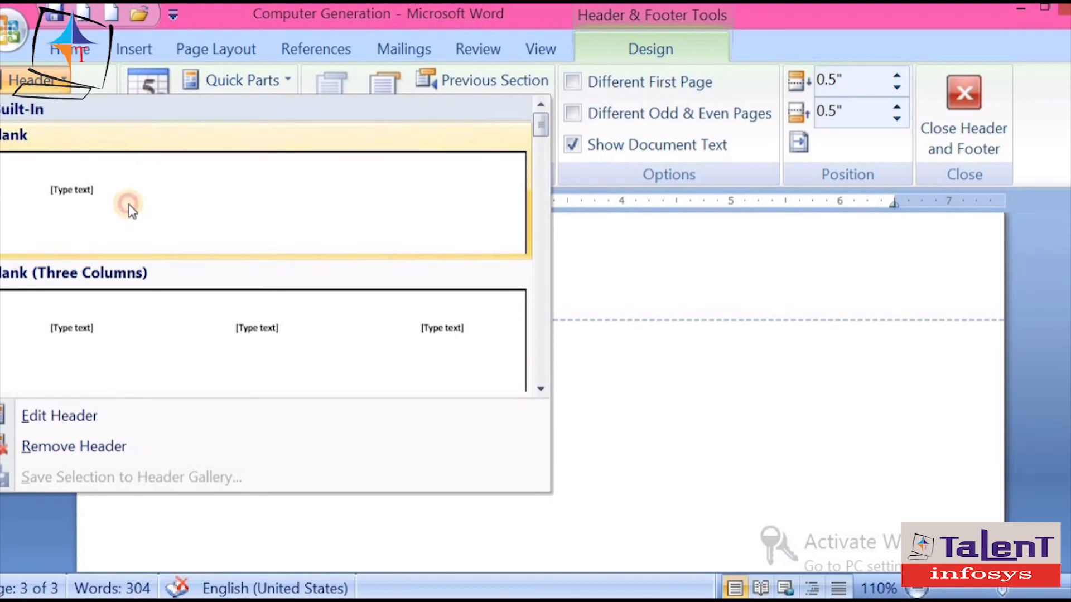
pyautogui.click(237, 278)
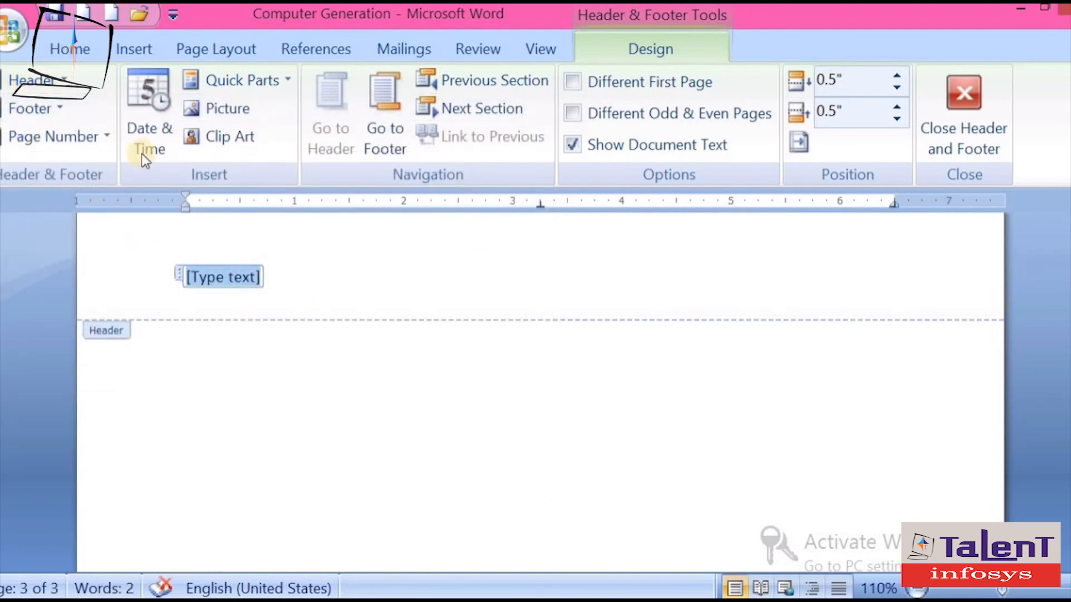
pyautogui.click(61, 139)
pyautogui.moveTo(81, 202)
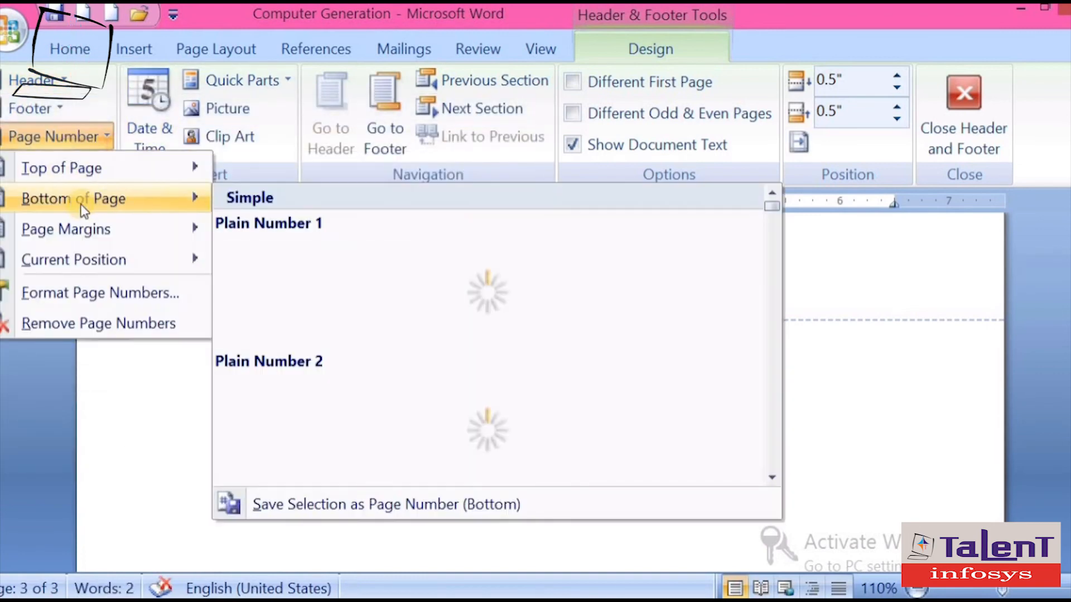
pyautogui.moveTo(189, 168)
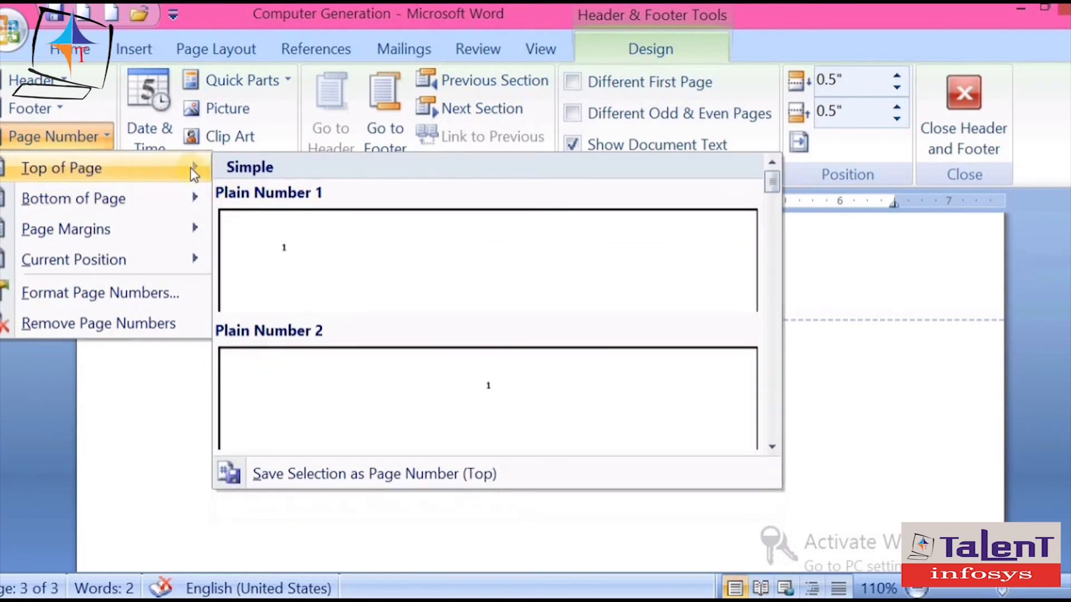
pyautogui.click(296, 249)
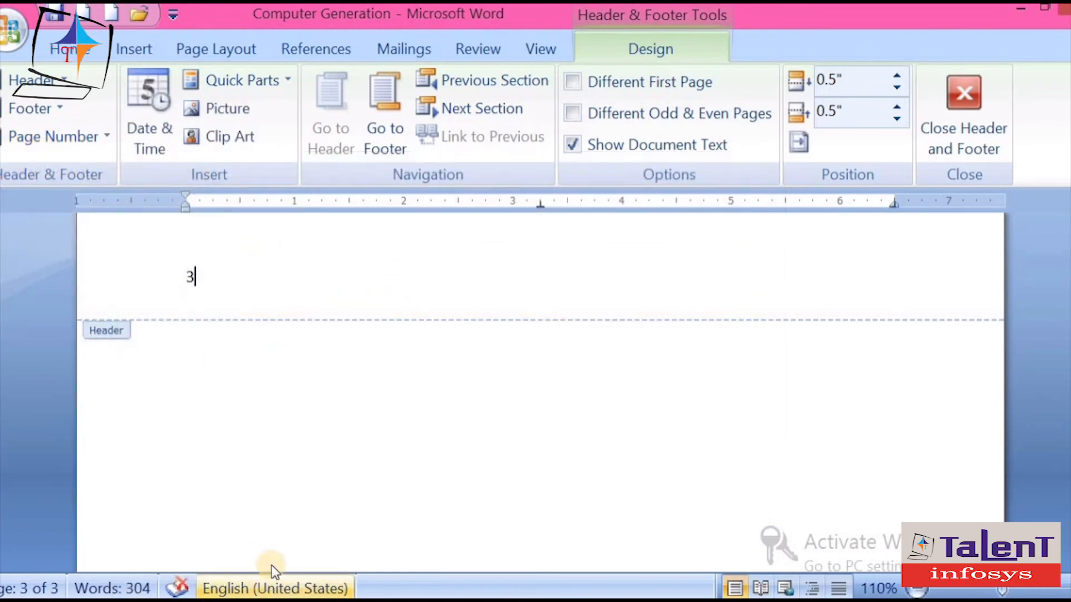
# - Insert a Blank footer in the document and go to the third page's footer
pyautogui.click(40, 84)
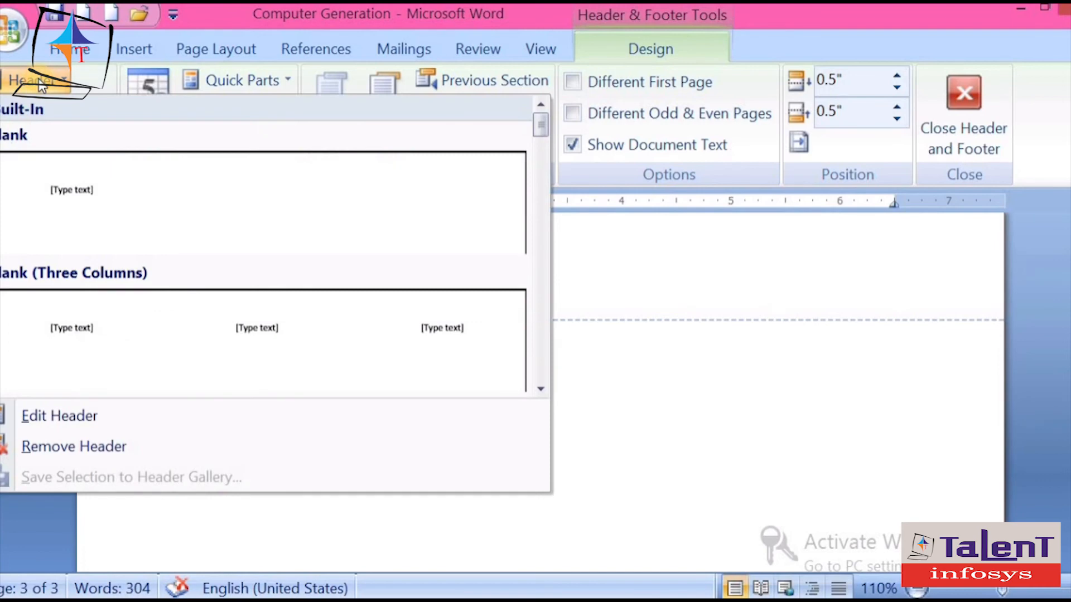
pyautogui.click(804, 349)
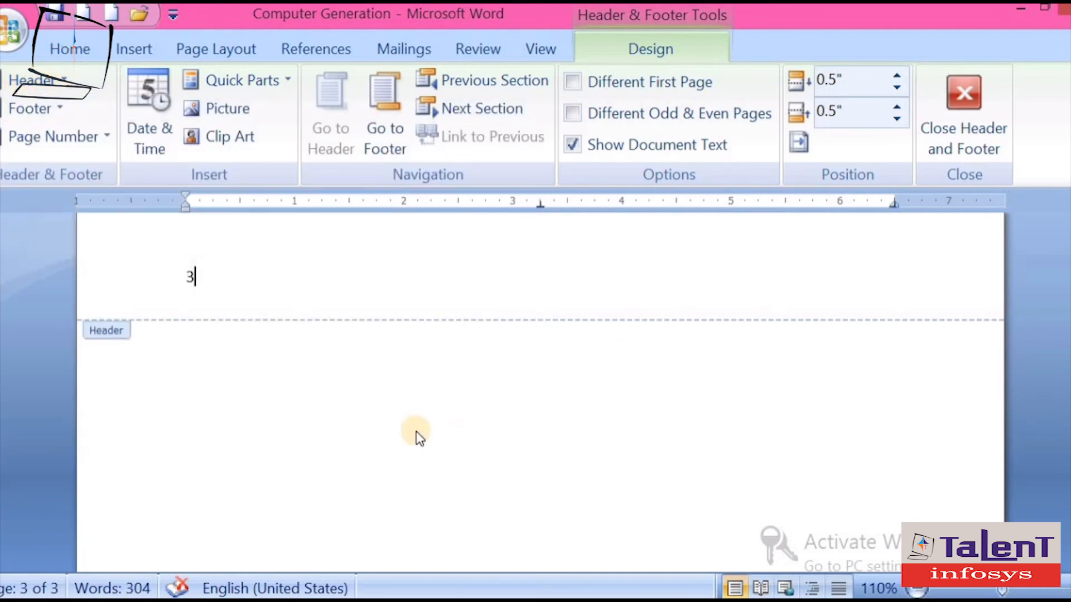
pyautogui.click(19, 108)
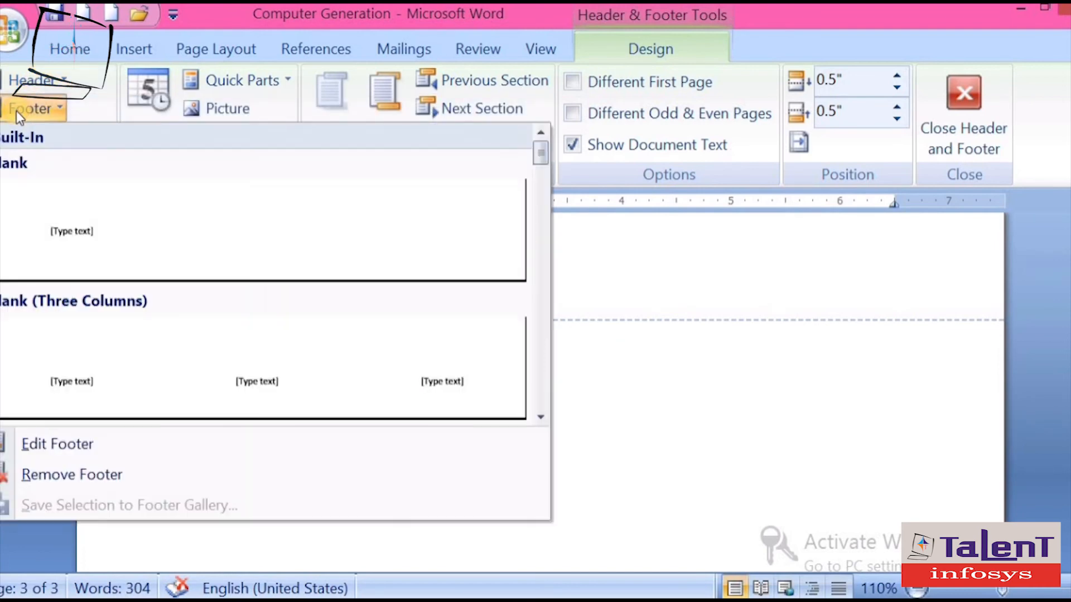
pyautogui.click(72, 240)
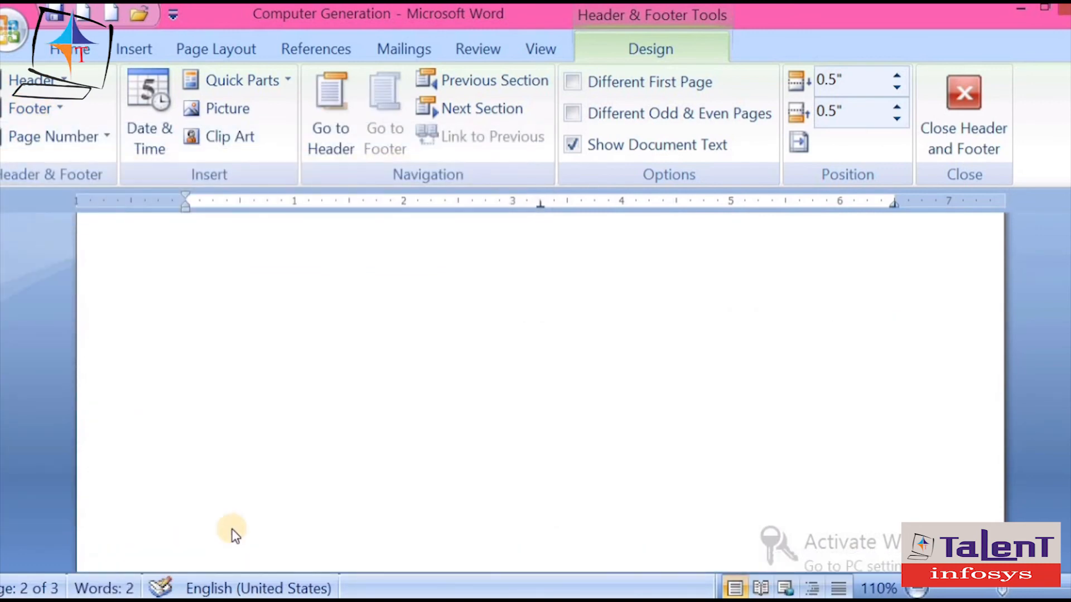
pyautogui.scroll(-3, 234, 546)
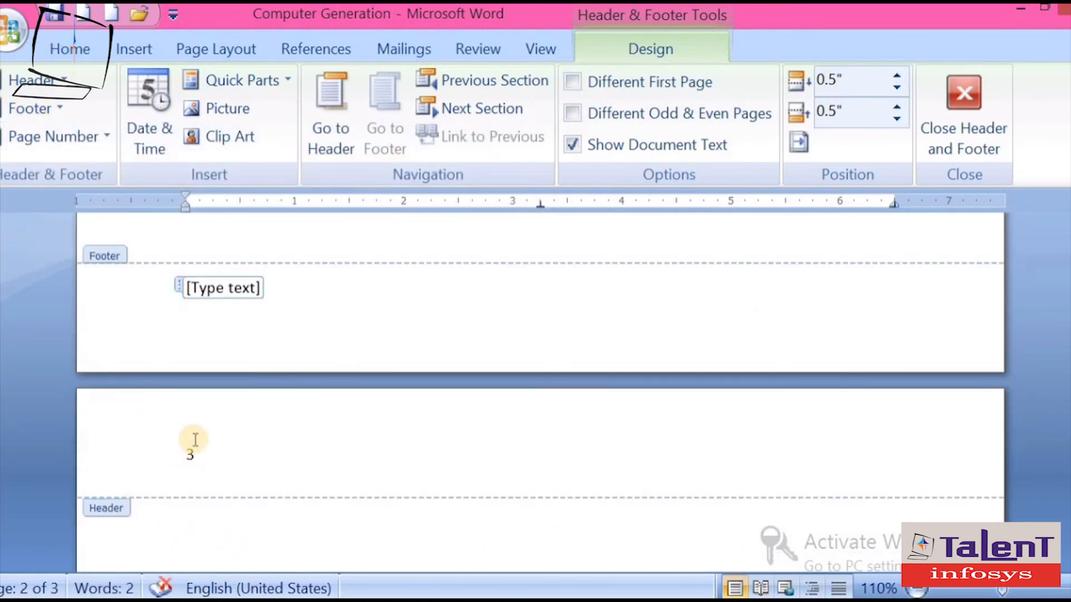
pyautogui.scroll(-15, 231, 507)
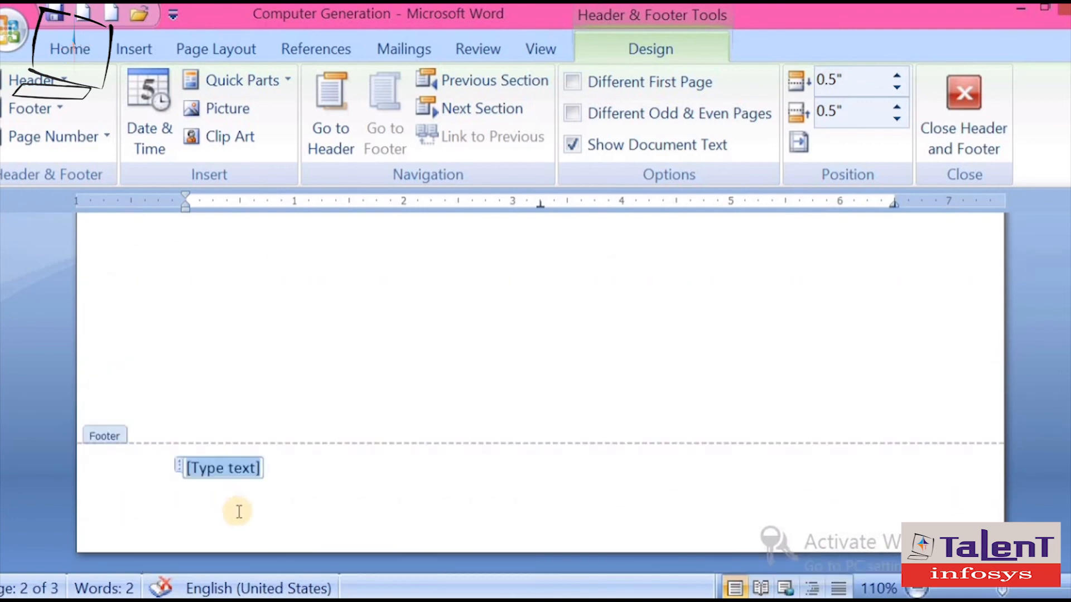
# - Replace the footer's placeholder text with the date in the 23-May-21 format
pyautogui.click(159, 149)
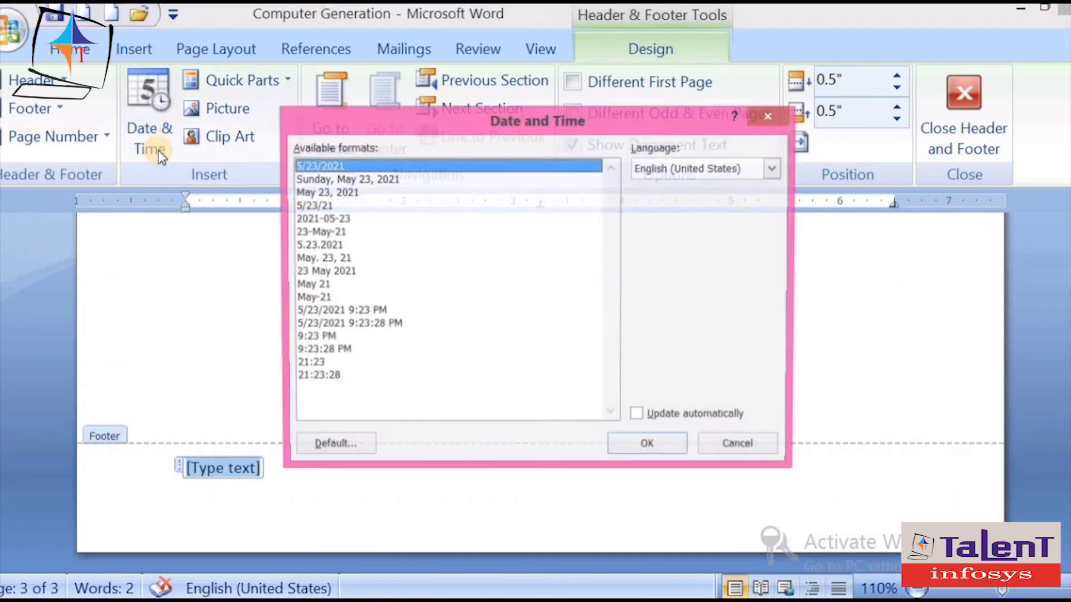
pyautogui.click(326, 236)
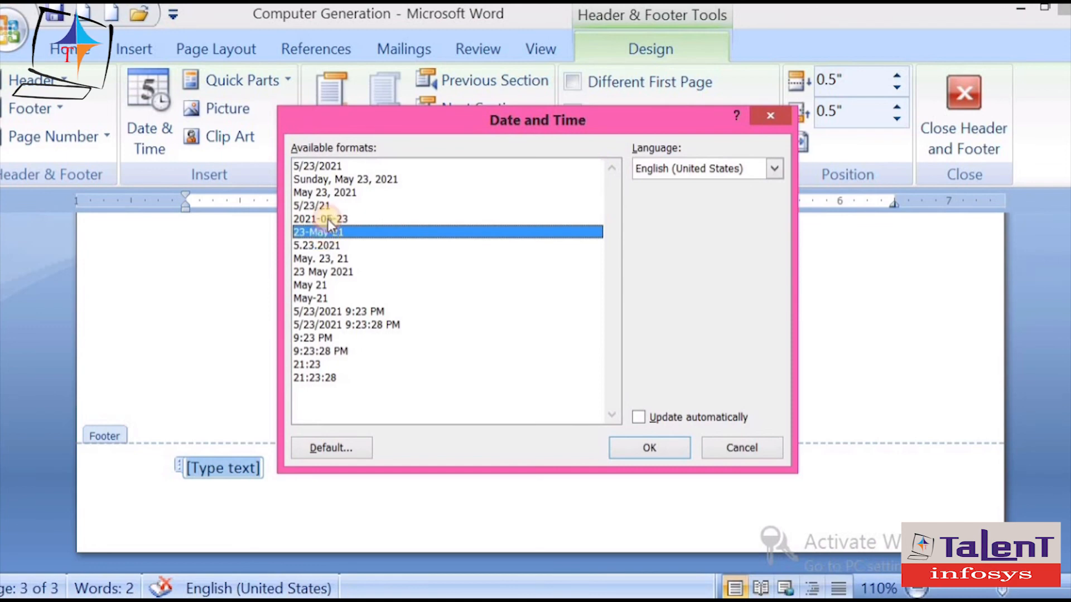
pyautogui.click(646, 446)
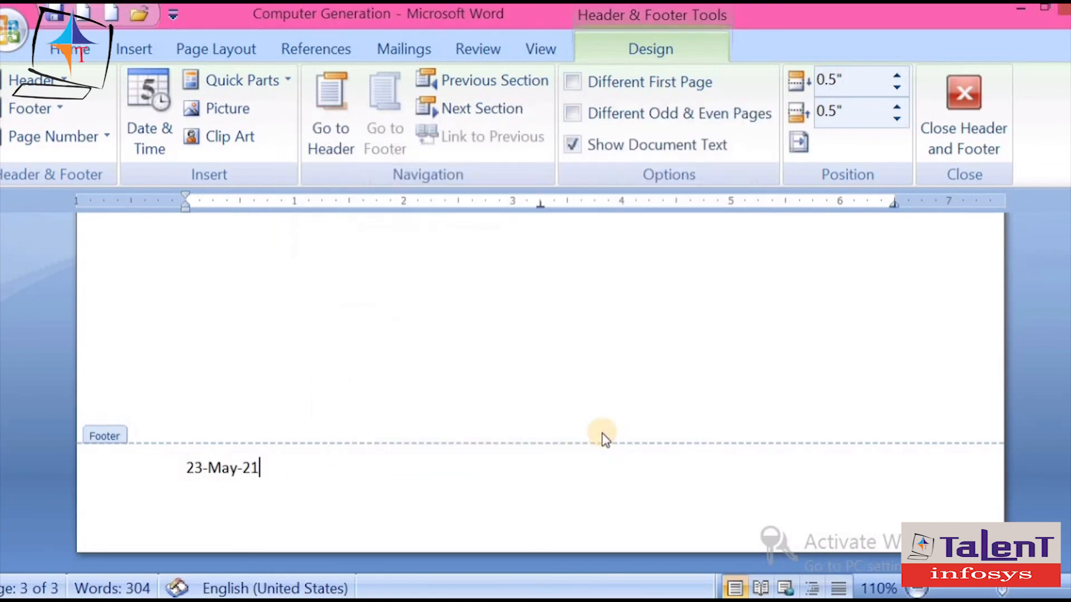
# - Replace the document's page-number header with a Blank built-in header
pyautogui.scroll(8, 391, 515)
pyautogui.scroll(7, 417, 142)
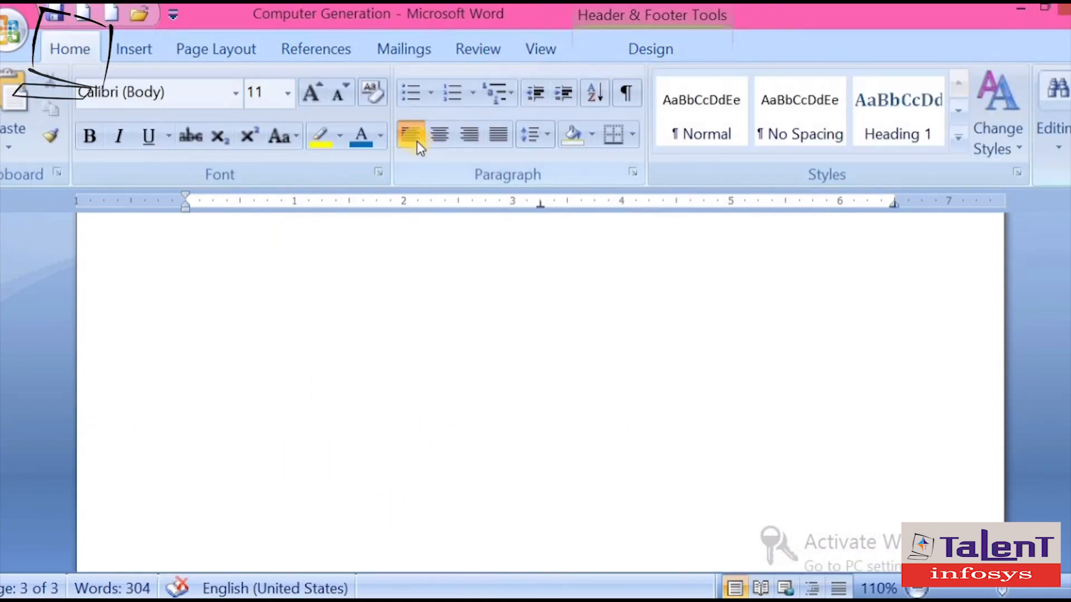
pyautogui.scroll(5, 206, 402)
pyautogui.scroll(5, 208, 357)
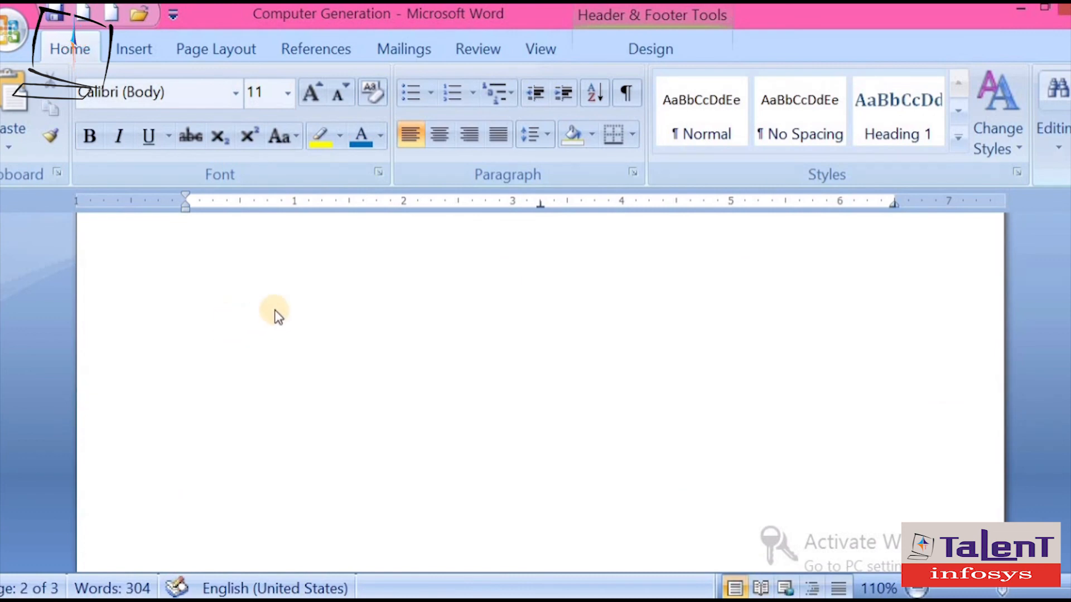
pyautogui.click(134, 49)
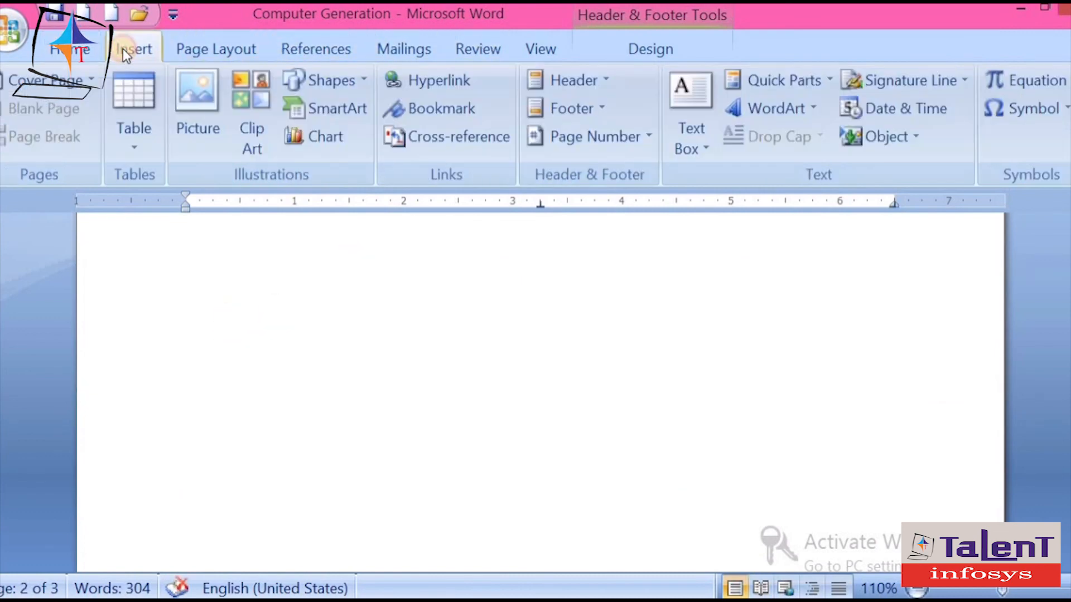
pyautogui.click(584, 81)
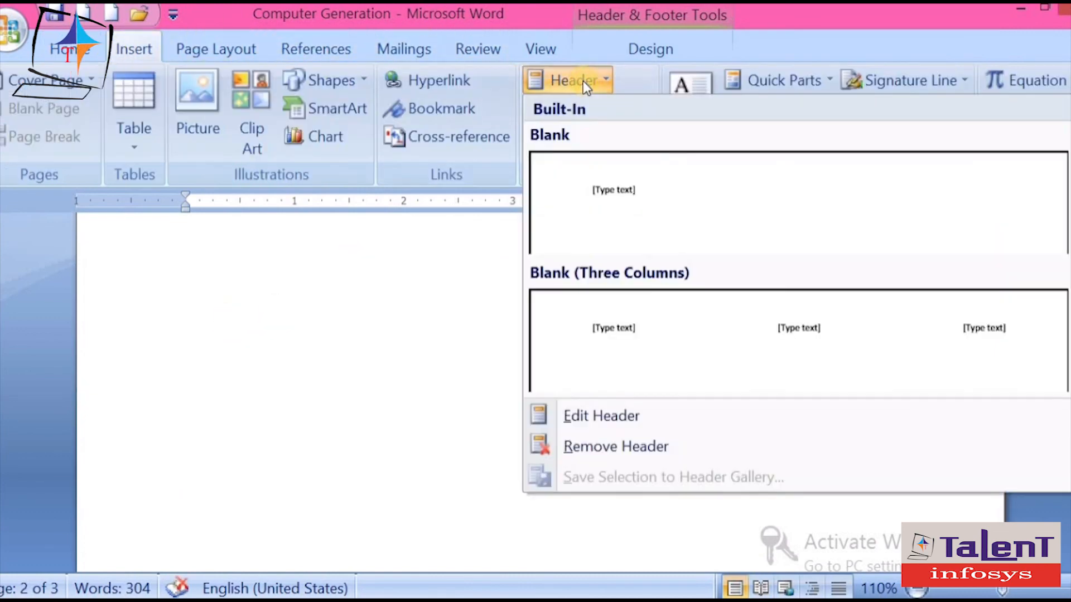
pyautogui.click(630, 193)
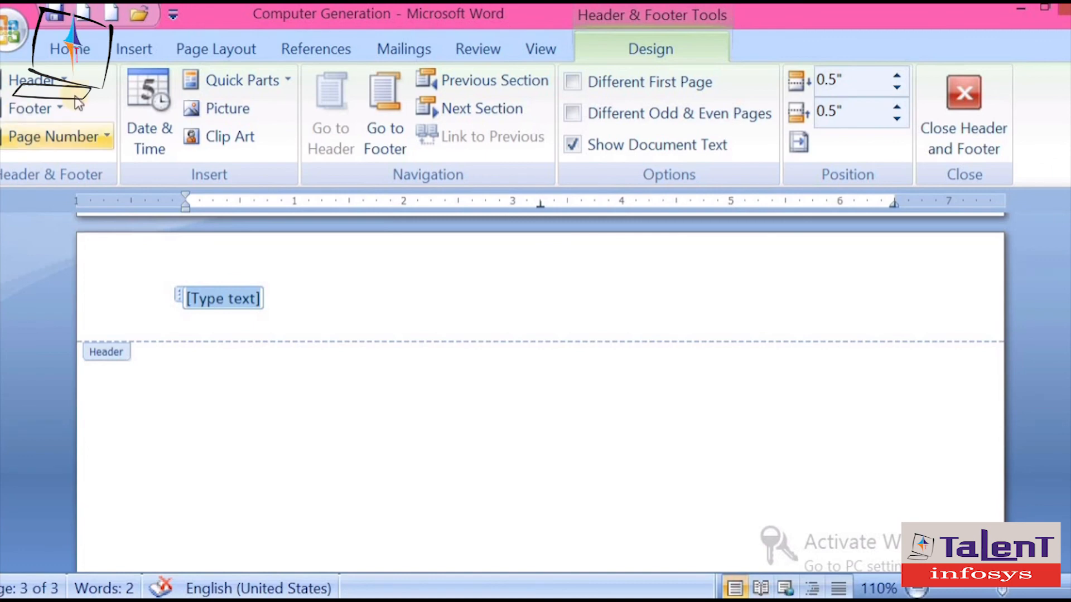
# - Add a centred Plain Number 2 page number at the bottom of the page
pyautogui.click(74, 138)
pyautogui.moveTo(66, 204)
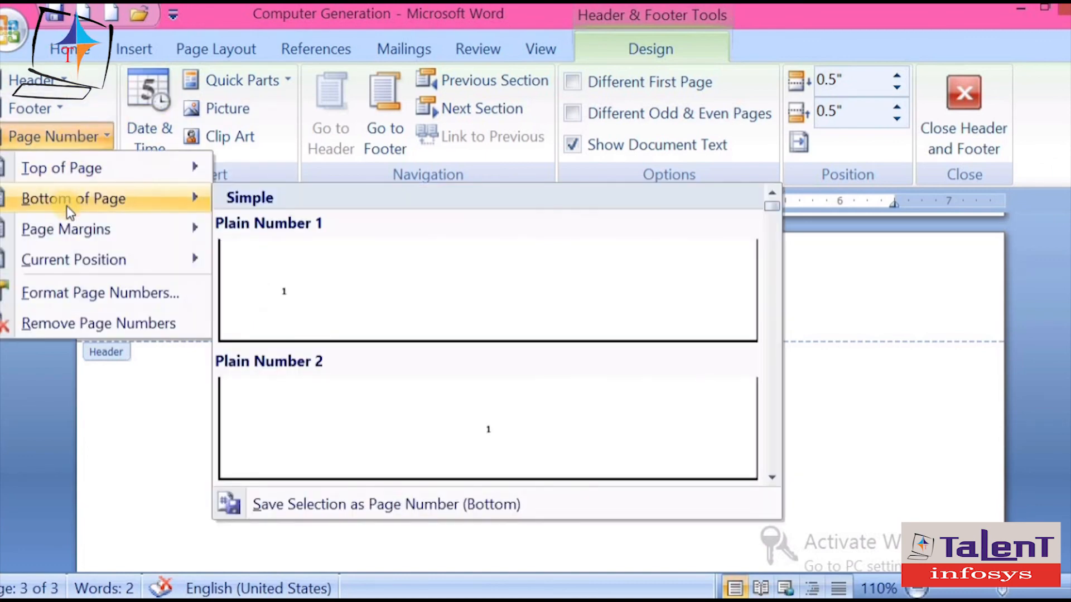
pyautogui.click(452, 412)
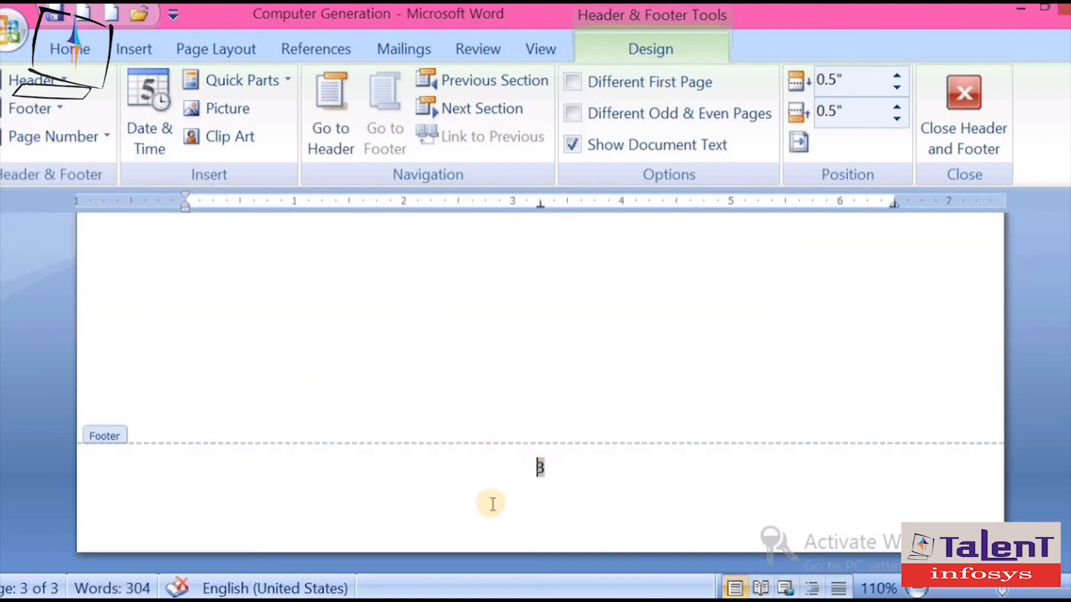
# - Add a Plain Number 1 page number at the top of the page and check the third page's header and footer
pyautogui.click(69, 138)
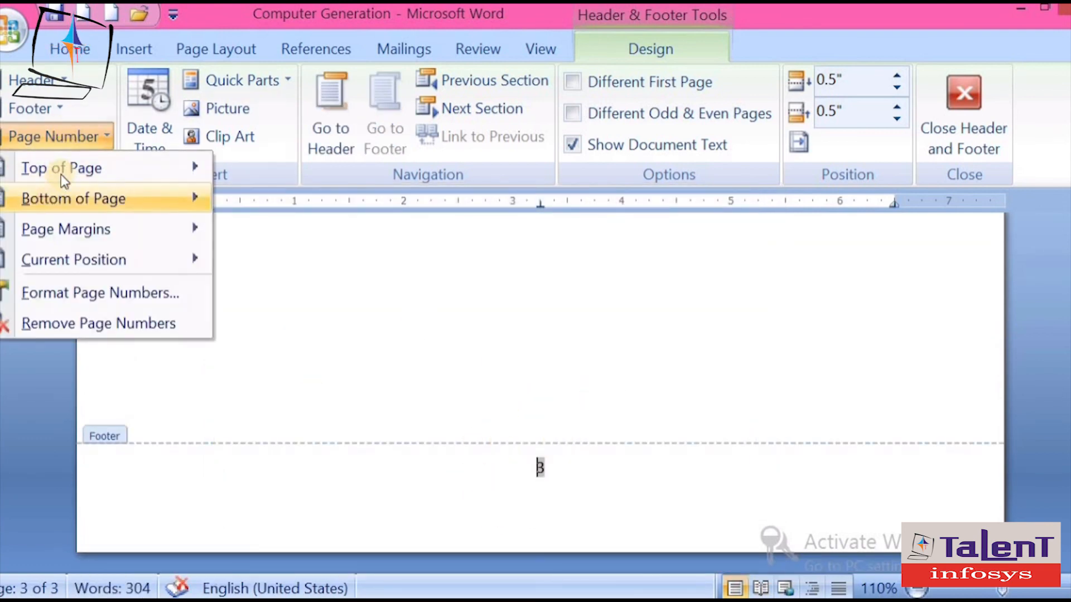
pyautogui.moveTo(65, 171)
pyautogui.click(371, 245)
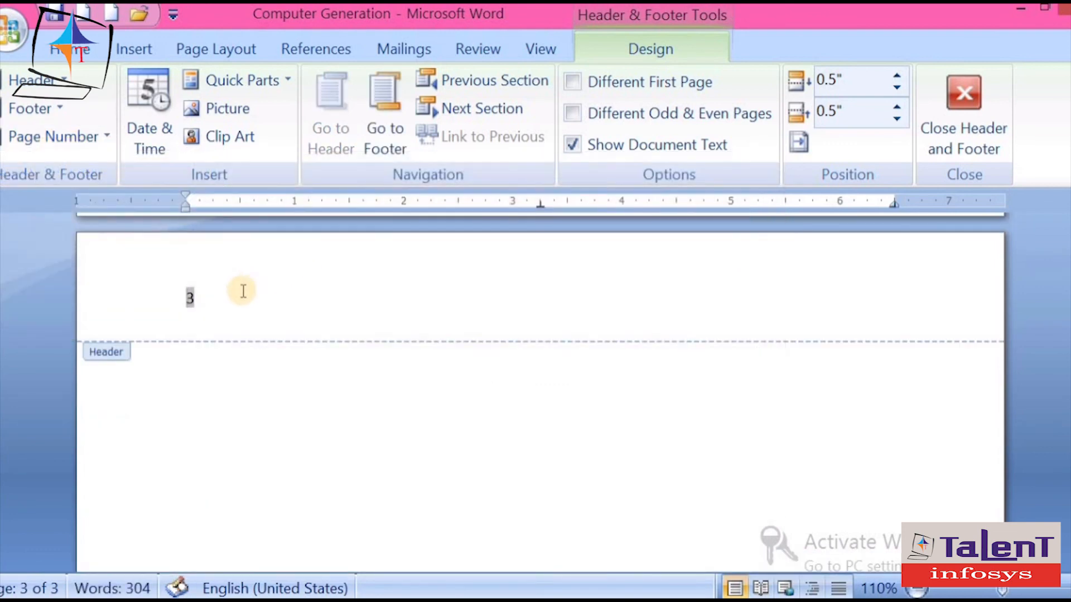
pyautogui.scroll(-3, 434, 296)
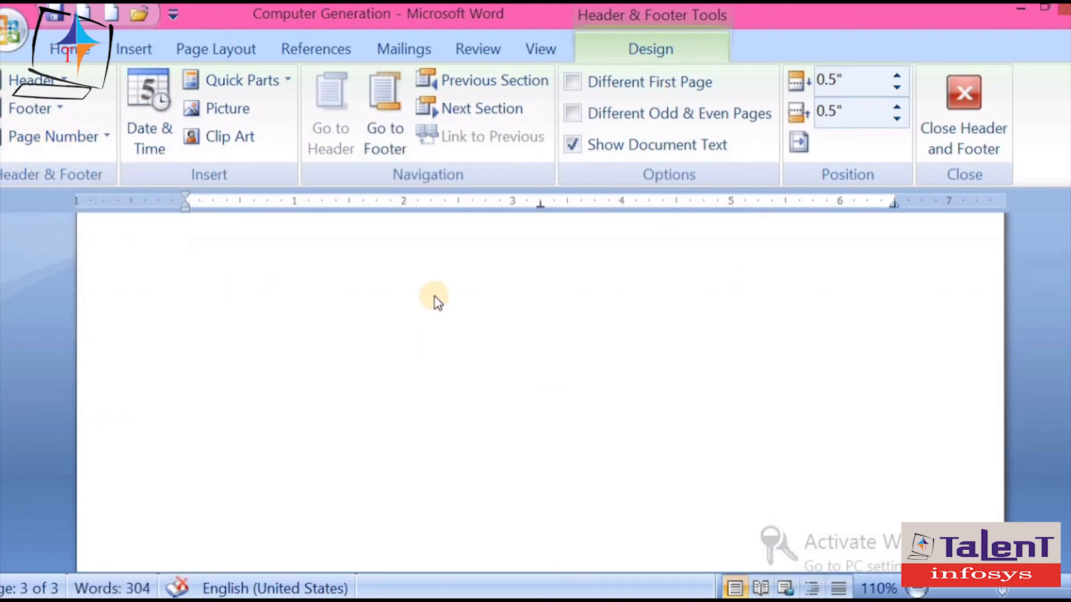
pyautogui.scroll(-3, 371, 337)
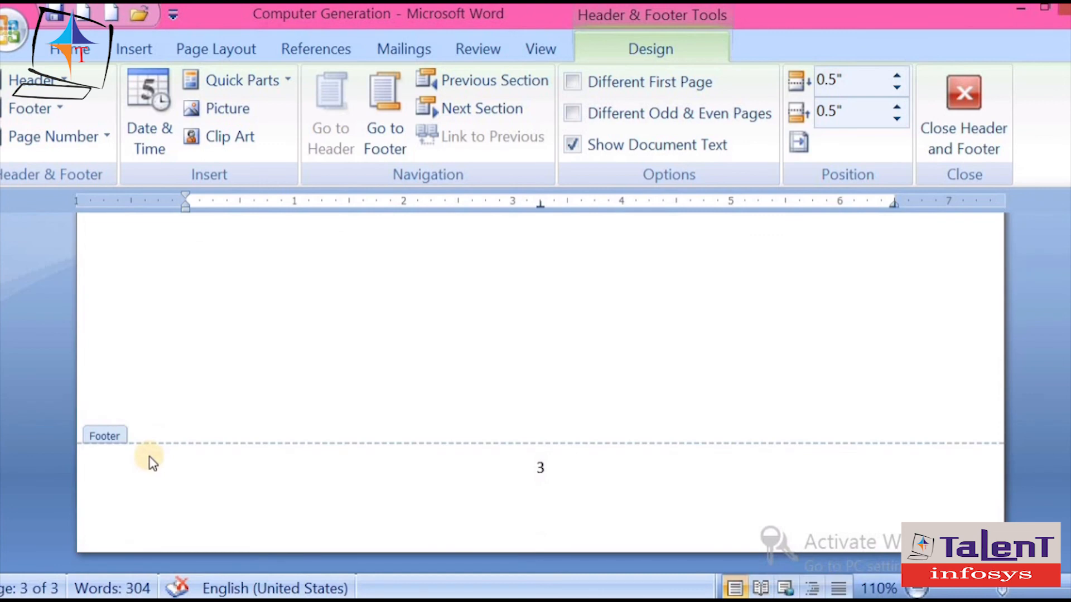
# - Replace the page-number footer with a Blank footer and insert the picture 01 in place of its placeholder text
pyautogui.click(25, 106)
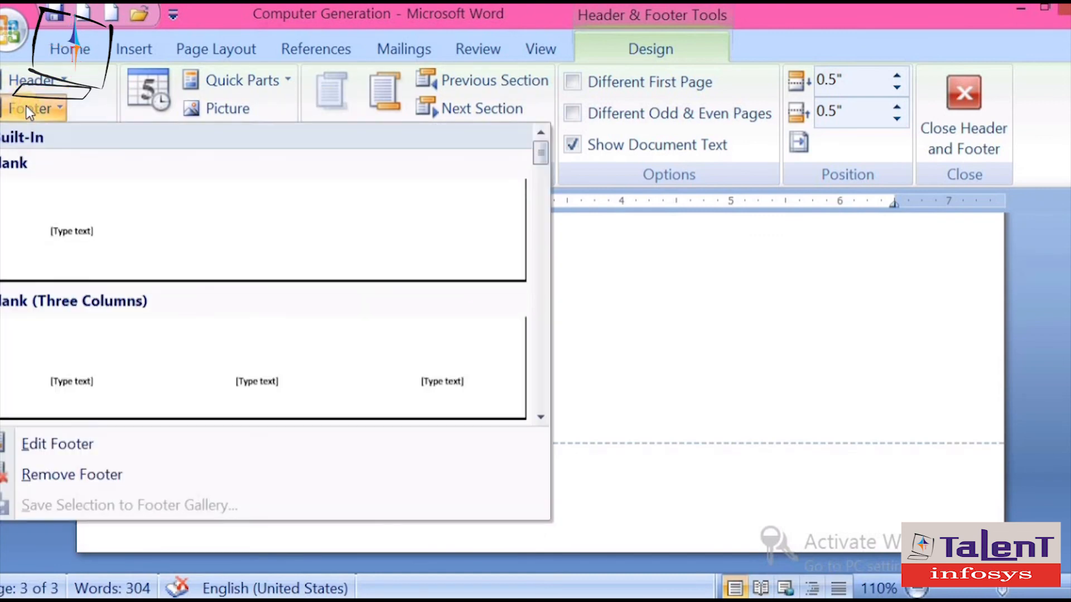
pyautogui.click(69, 215)
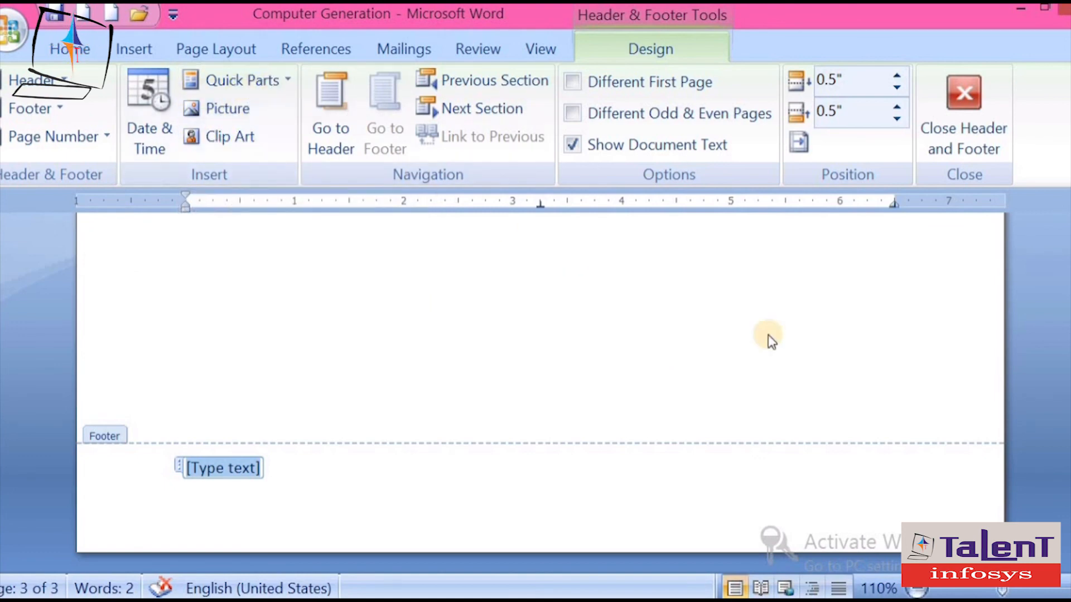
pyautogui.click(226, 109)
pyautogui.moveTo(363, 138); pyautogui.dragTo(376, 346)
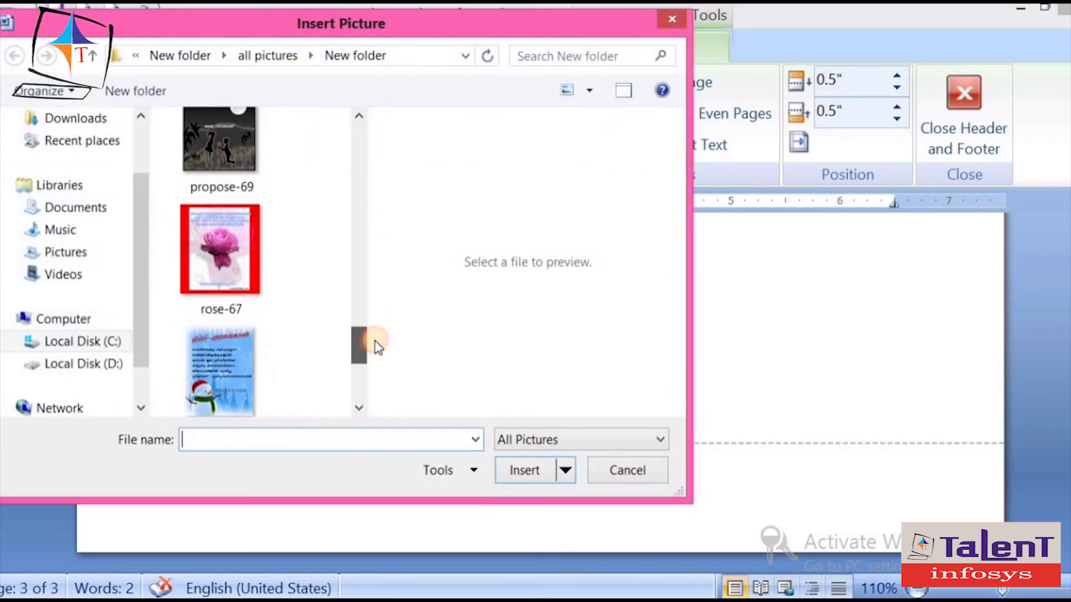
pyautogui.moveTo(360, 355); pyautogui.dragTo(382, 120)
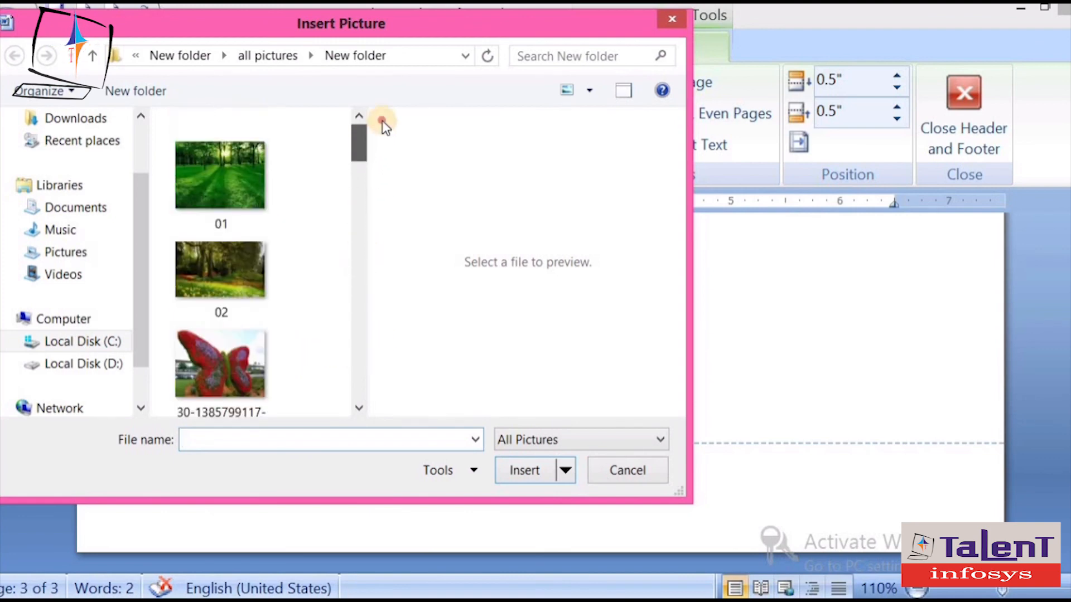
pyautogui.click(222, 192)
pyautogui.click(523, 472)
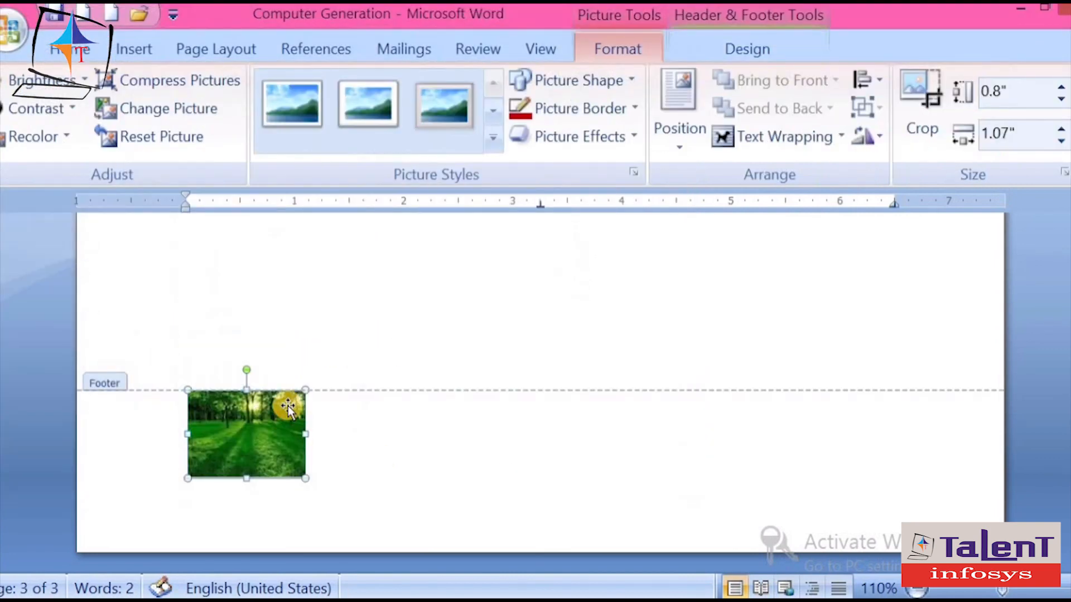
# - Stretch the footer picture to about 7.3" wide, flipped upside down, and crop it to a thin strip about 0.11" high
pyautogui.moveTo(304, 398); pyautogui.dragTo(984, 446)
pyautogui.click(925, 81)
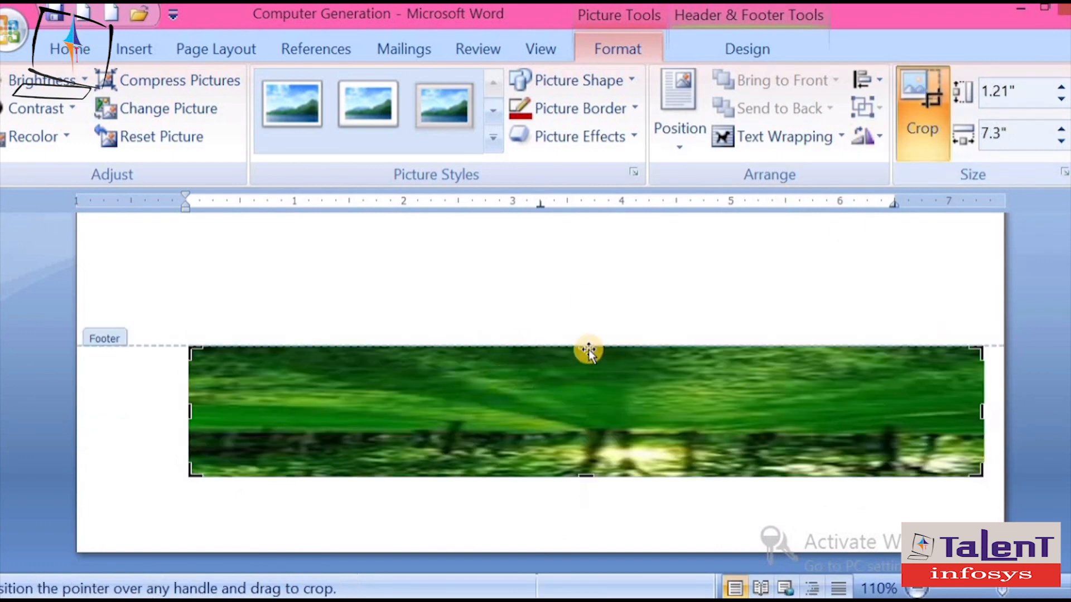
pyautogui.moveTo(588, 347); pyautogui.dragTo(605, 468)
pyautogui.click(572, 498)
pyautogui.click(523, 471)
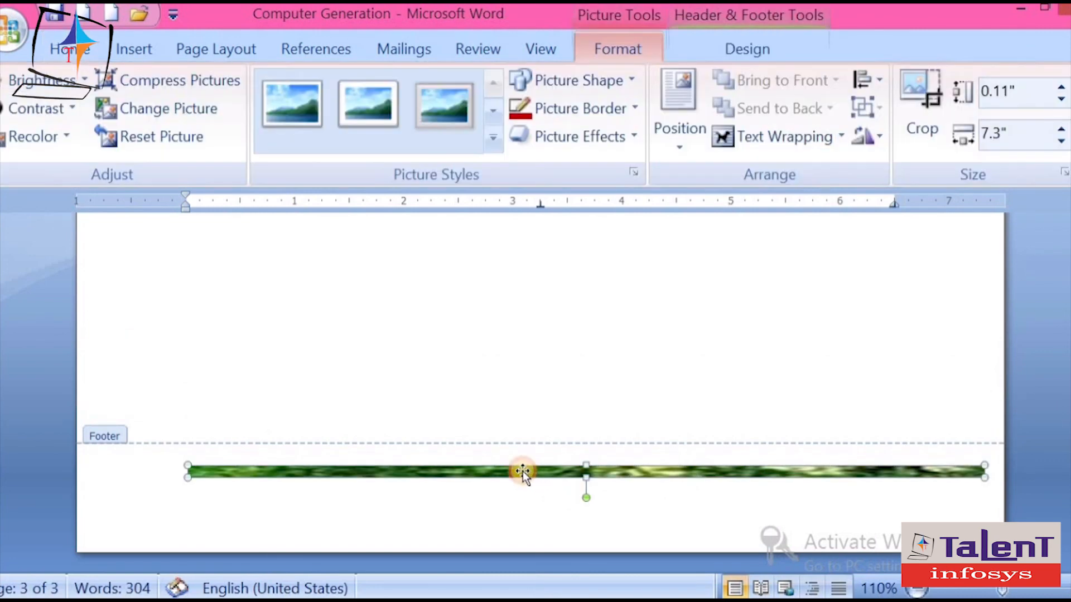
# - Enlarge the footer picture strip to about 7.94" wide and 0.12" high
pyautogui.moveTo(189, 477); pyautogui.dragTo(115, 470)
pyautogui.click(672, 499)
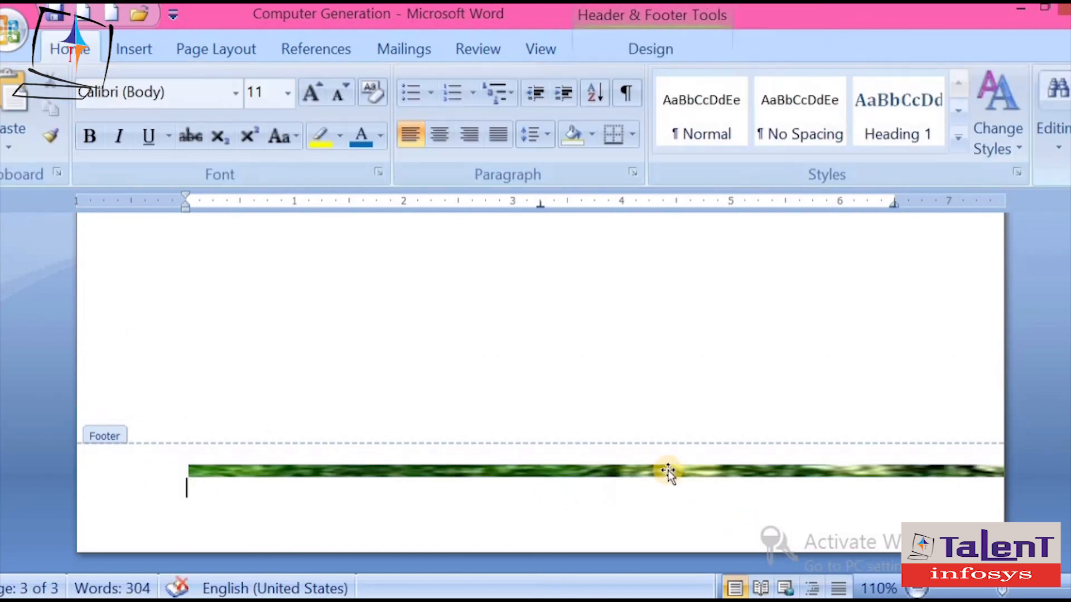
pyautogui.click(668, 473)
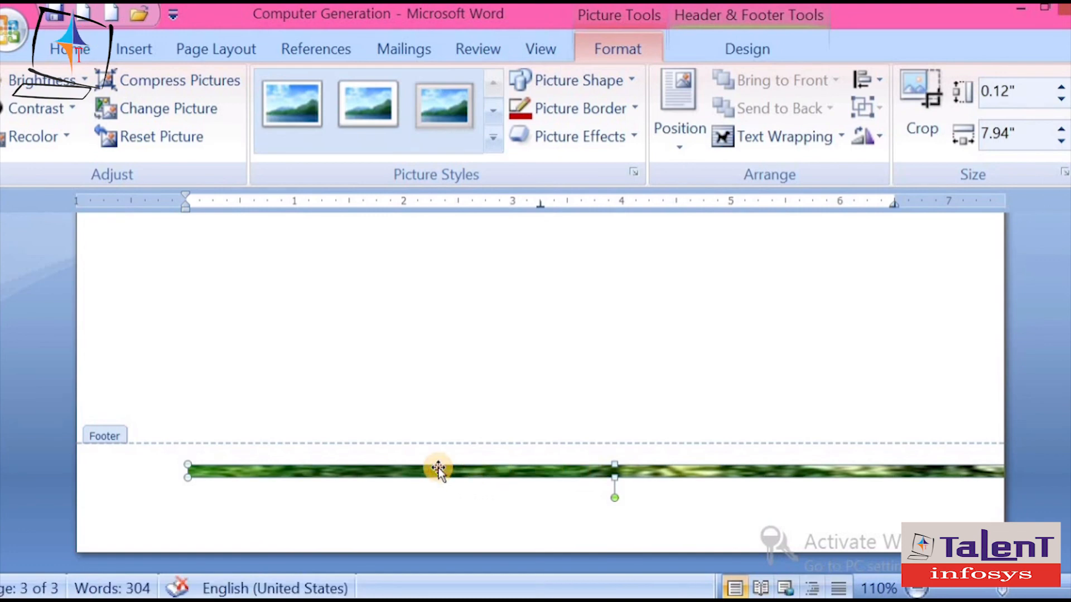
# - Set the footer picture's text wrapping to In Front of Text and move the strip left so it fits within the page width
pyautogui.click(765, 140)
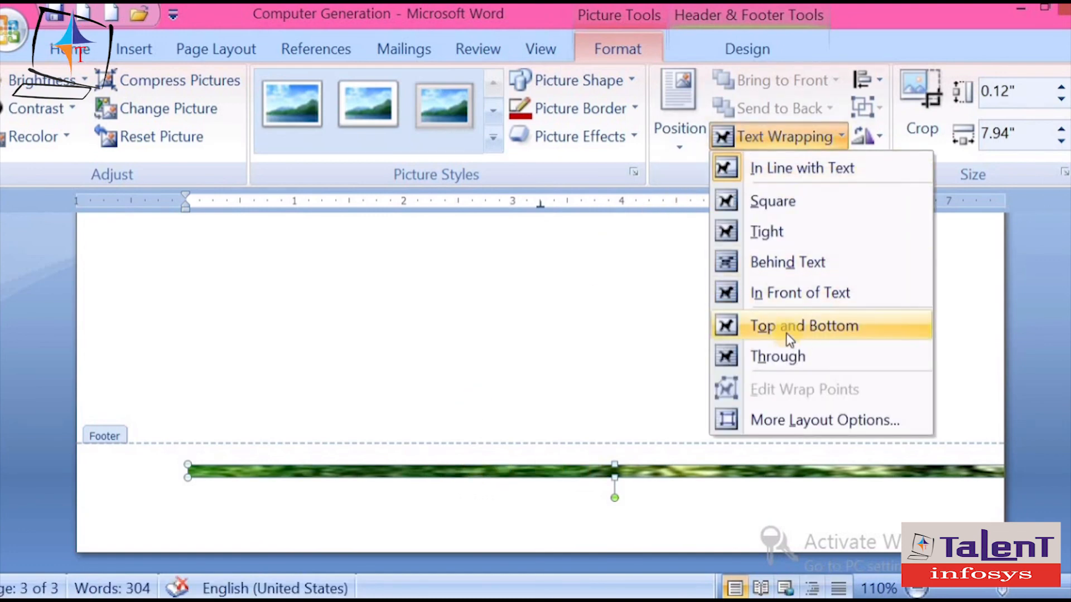
pyautogui.click(784, 292)
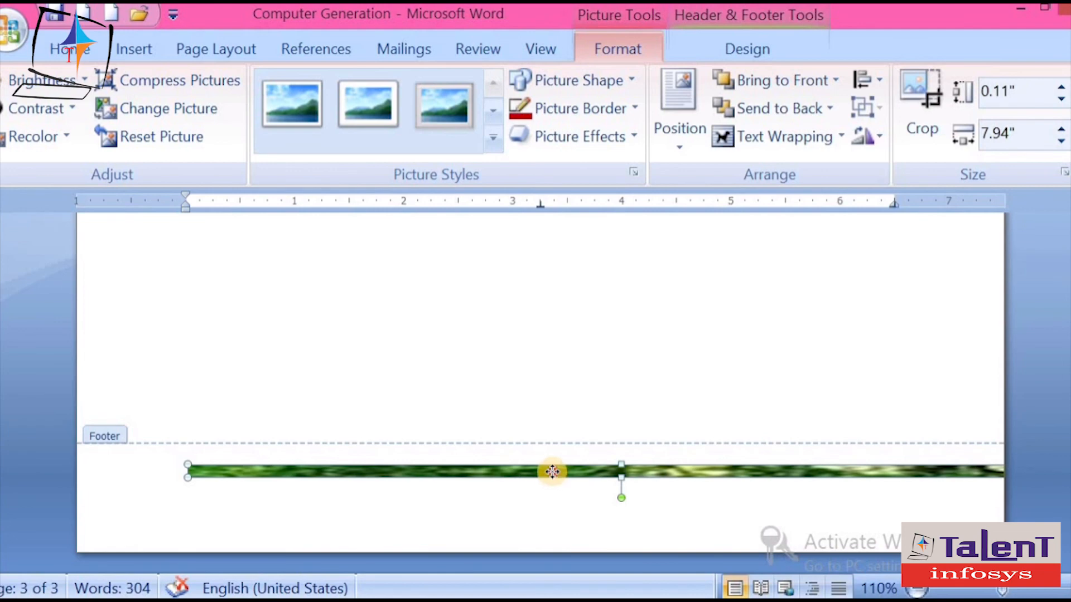
pyautogui.moveTo(553, 472); pyautogui.dragTo(493, 471)
pyautogui.click(502, 524)
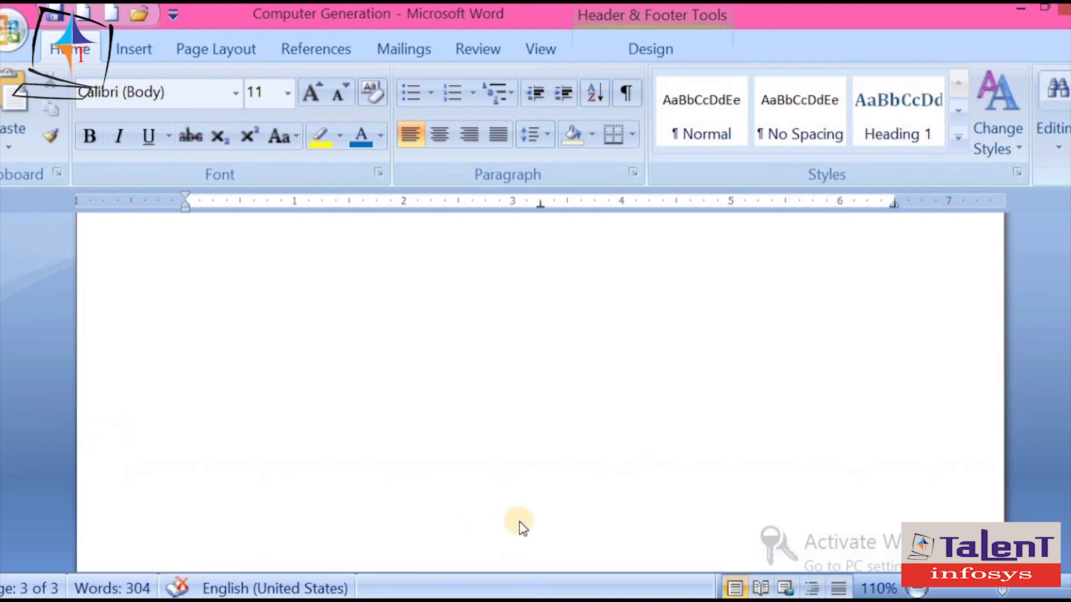
# - Examine how the footer picture strip appears on the second and first pages
pyautogui.scroll(7, 520, 521)
pyautogui.scroll(3, 508, 494)
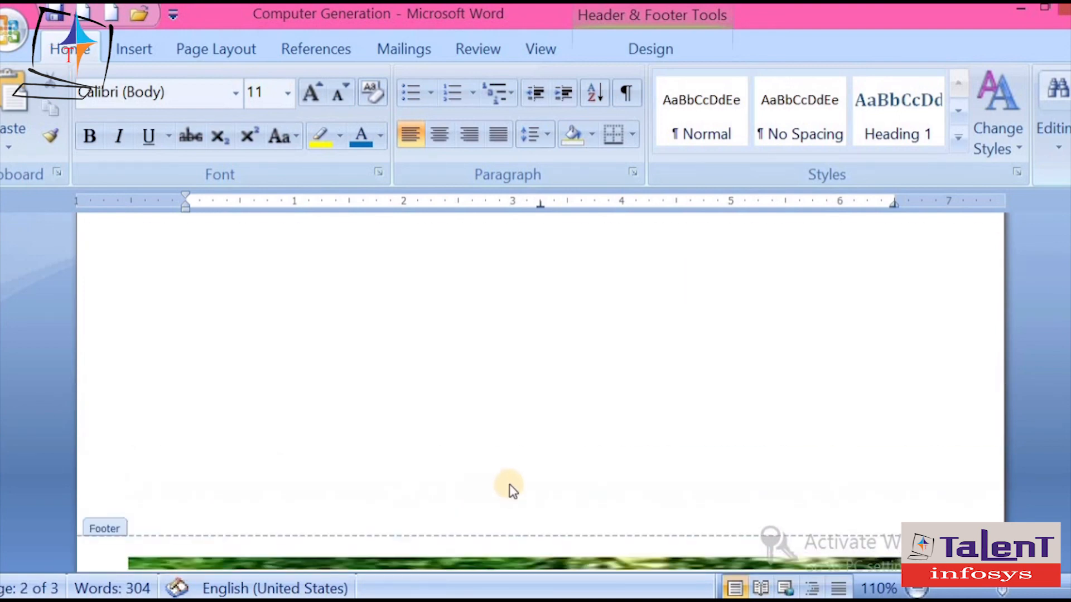
pyautogui.scroll(-1, 510, 489)
pyautogui.scroll(-5, 508, 485)
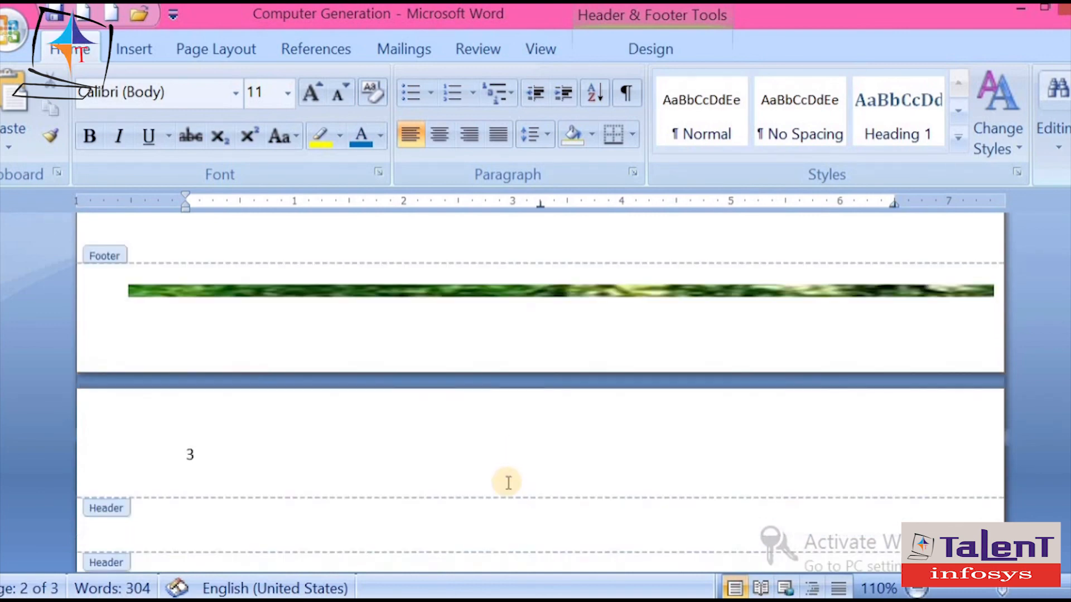
pyautogui.scroll(4, 603, 416)
pyautogui.scroll(5, 564, 421)
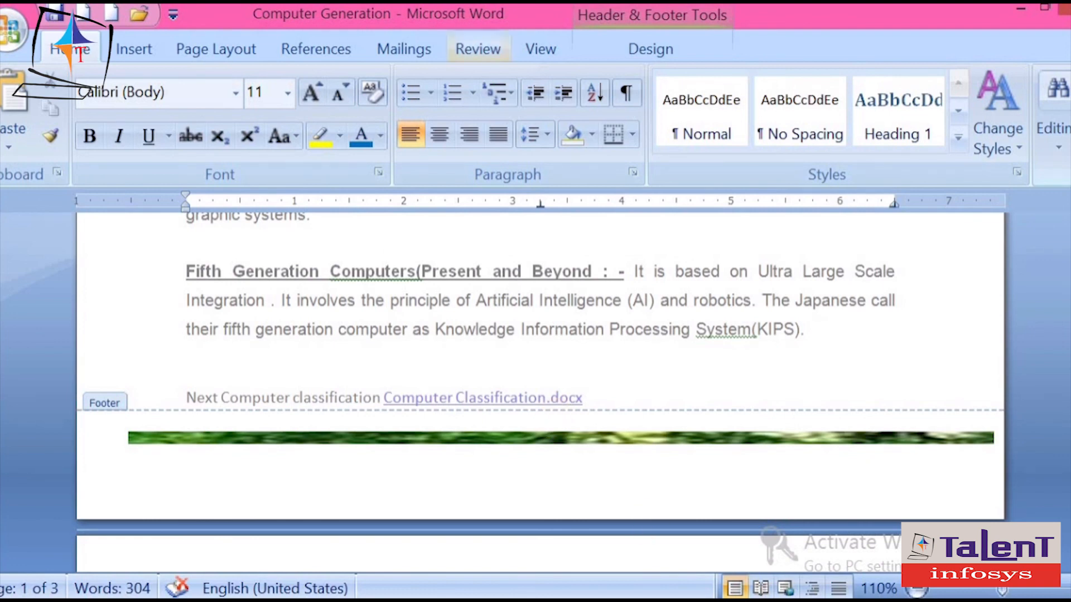
# - Remove the picture footer from the document and return to editing the body text
pyautogui.click(134, 49)
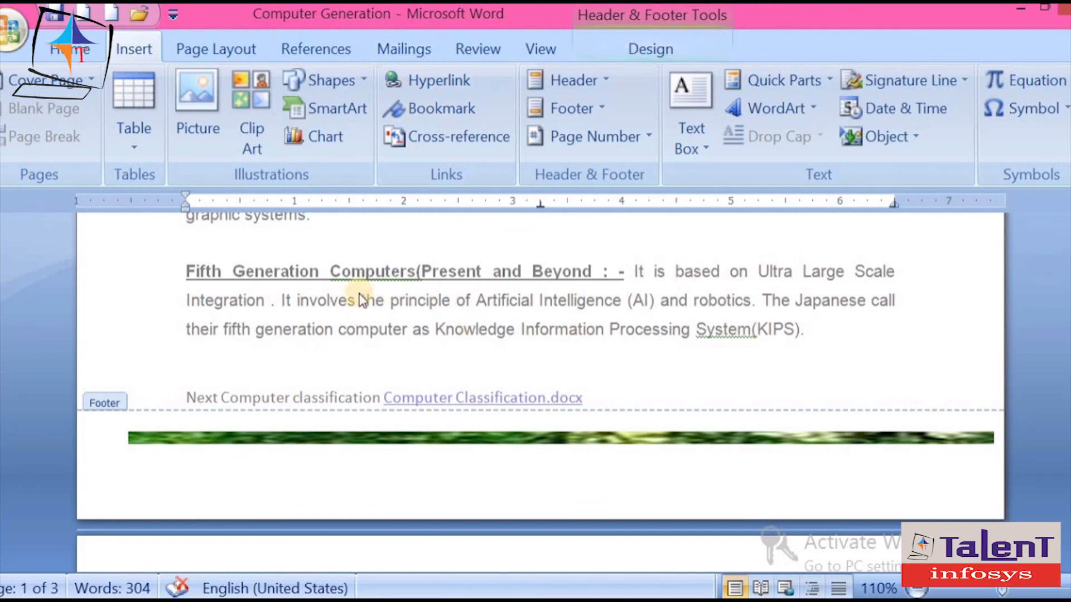
pyautogui.click(167, 446)
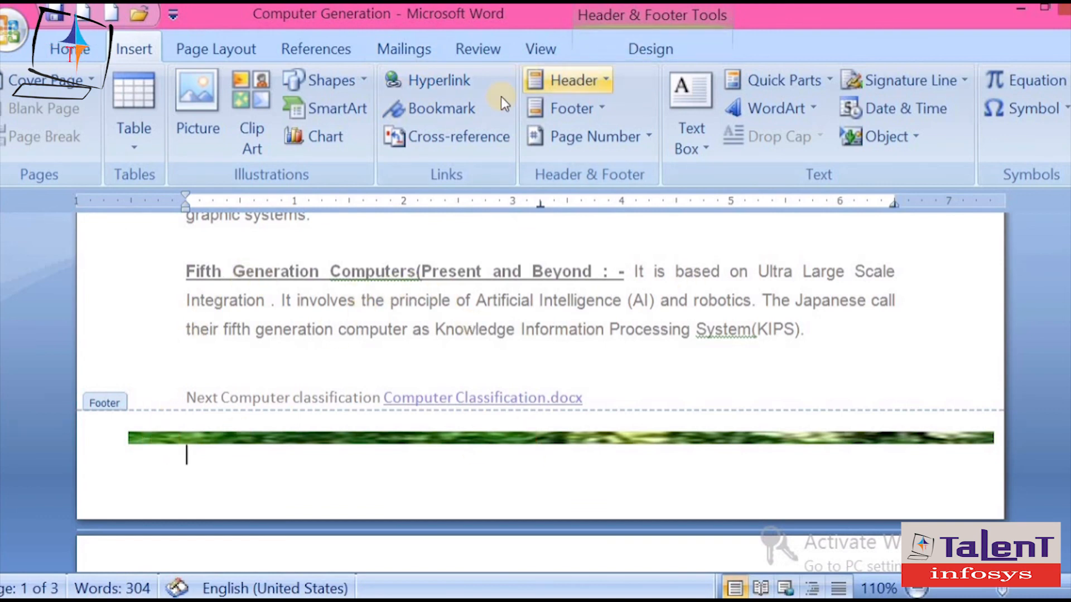
pyautogui.click(587, 85)
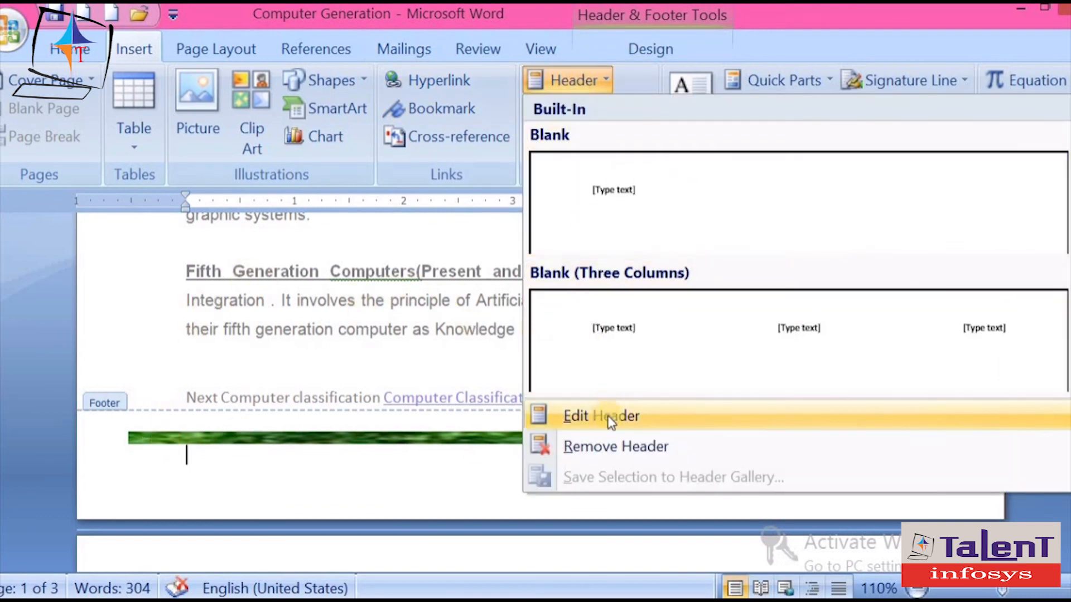
pyautogui.click(603, 43)
pyautogui.click(579, 116)
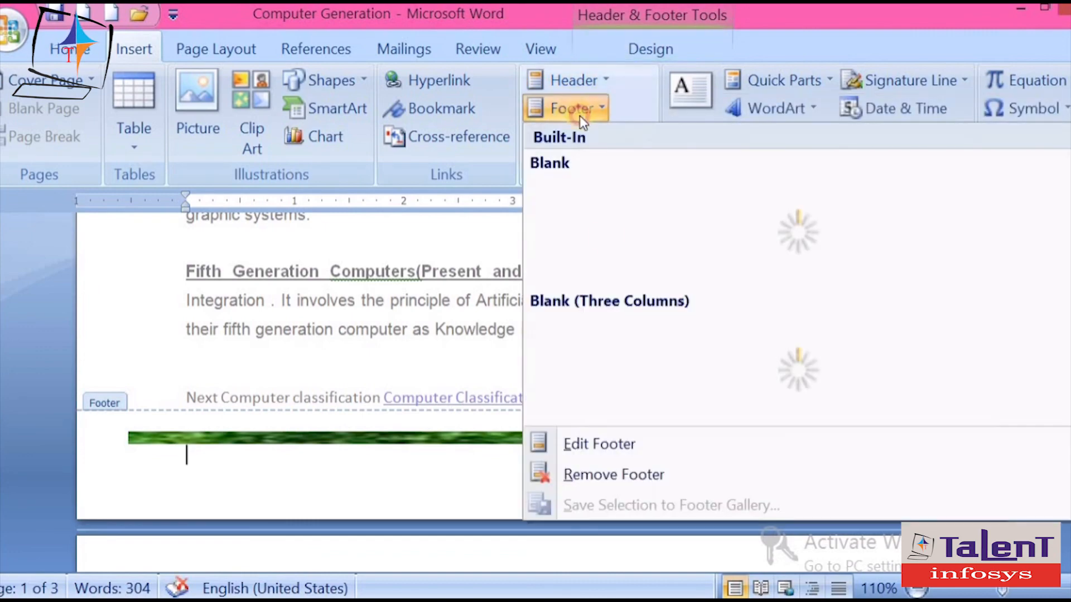
pyautogui.click(621, 473)
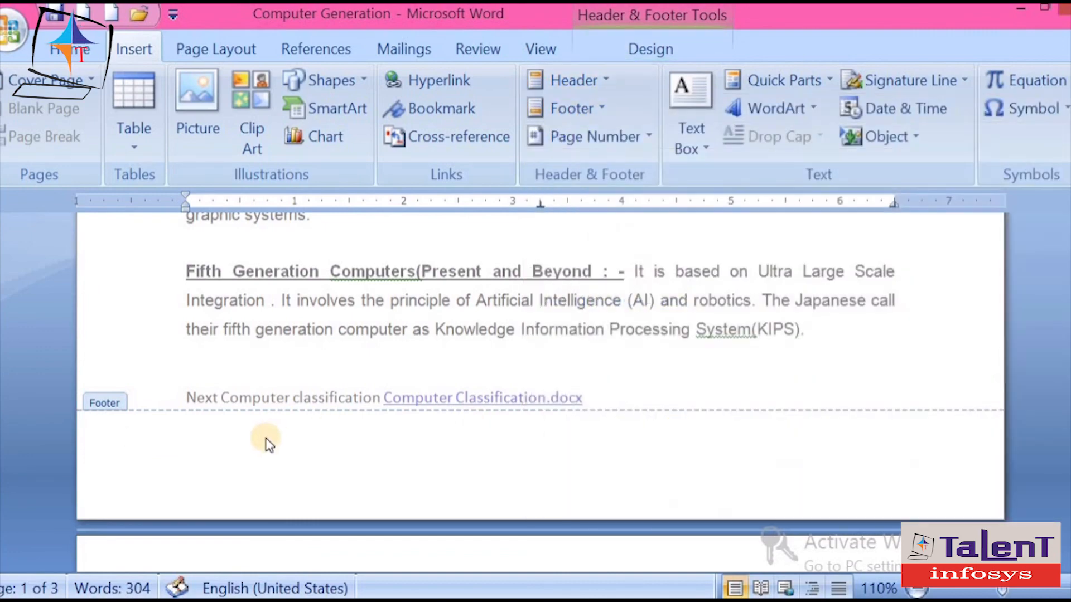
pyautogui.doubleClick(319, 326)
# - Insert a Plain Number 2 page number at the top of the page
pyautogui.scroll(3, 751, 323)
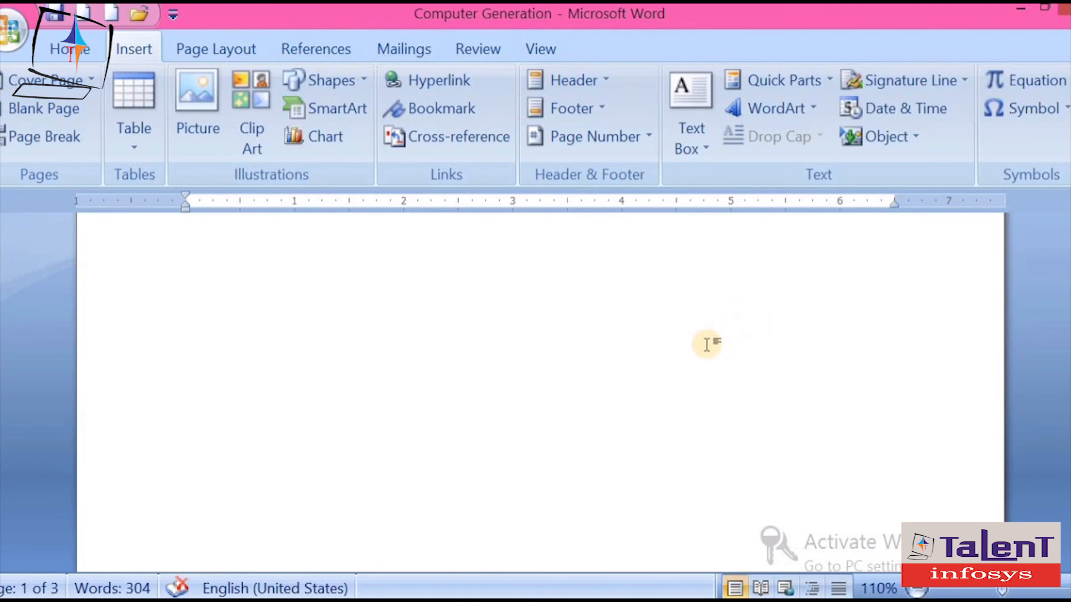
pyautogui.scroll(3, 441, 336)
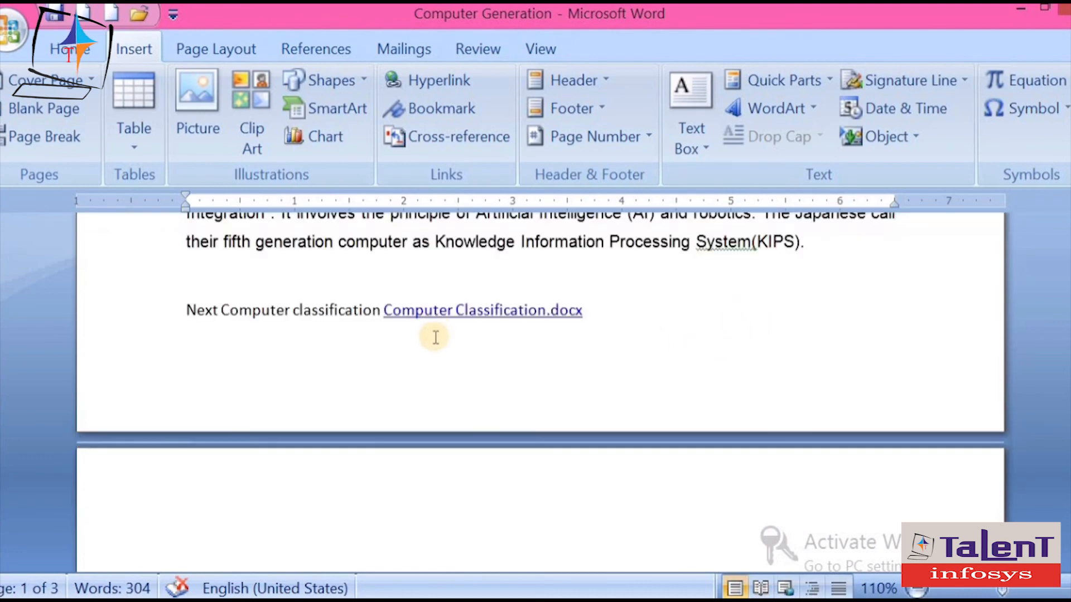
pyautogui.click(634, 137)
pyautogui.moveTo(641, 168)
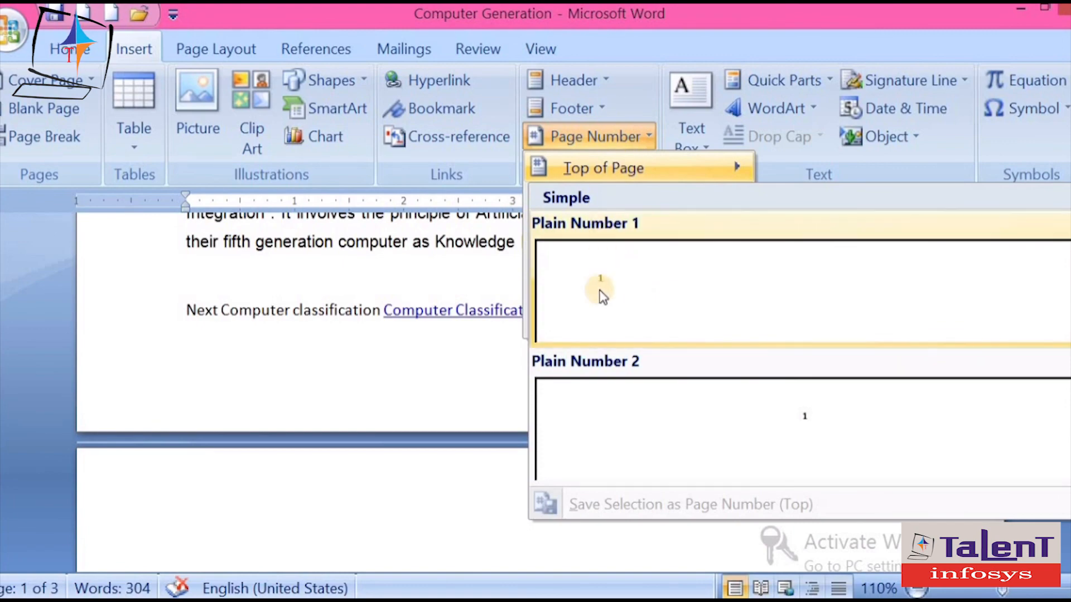
pyautogui.click(806, 397)
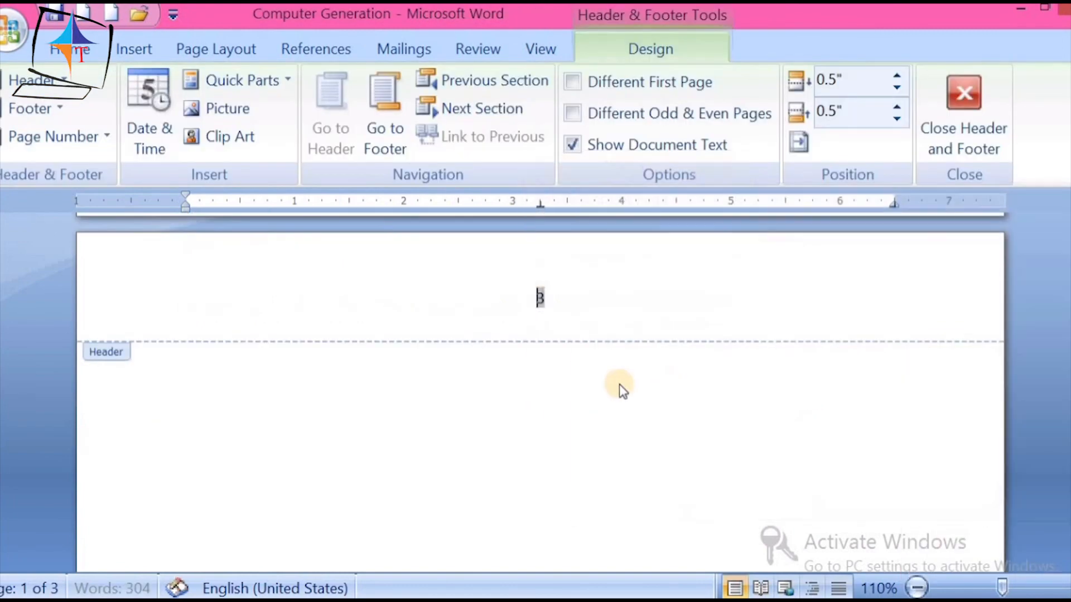